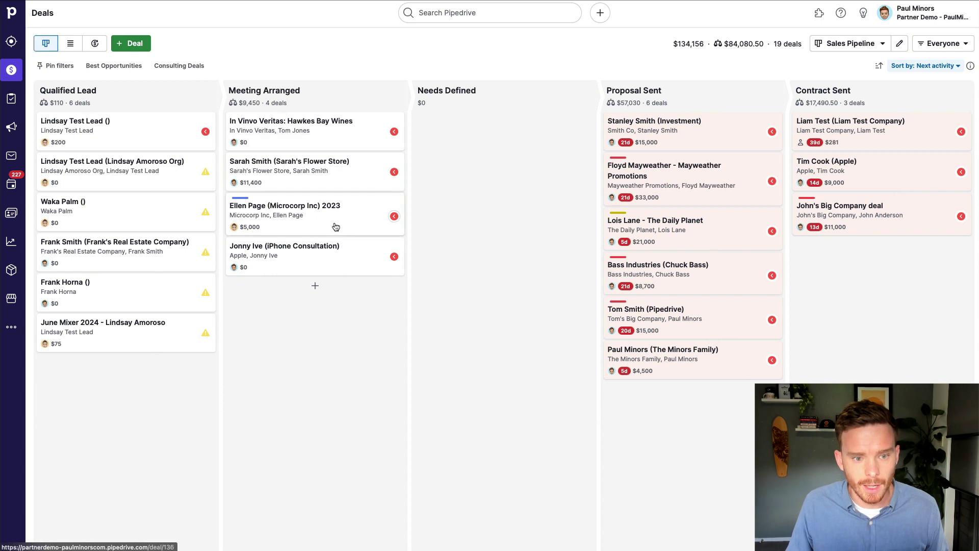
Step: Open the contact person linked to the iPhone Consultation deal and review their contact details and organization section
{"action": "left_click", "coordinate": [324, 254]}
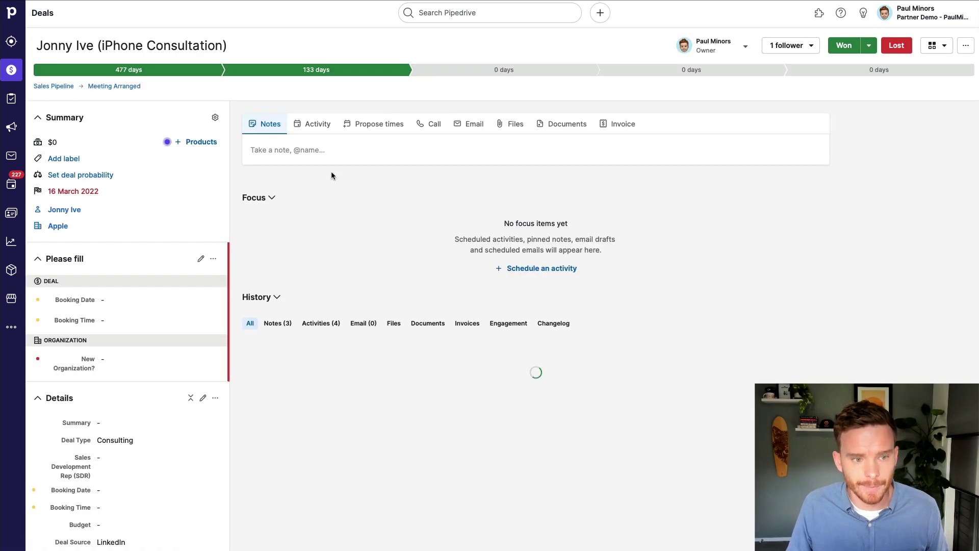
{"action": "left_click", "coordinate": [65, 212]}
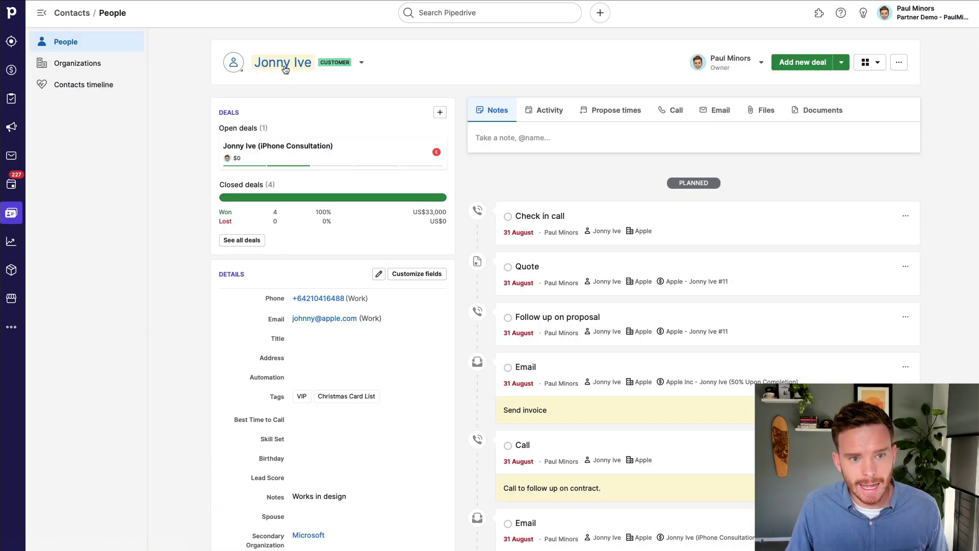
{"action": "scroll", "coordinate": [335, 210], "scroll_direction": "down", "scroll_amount": 3}
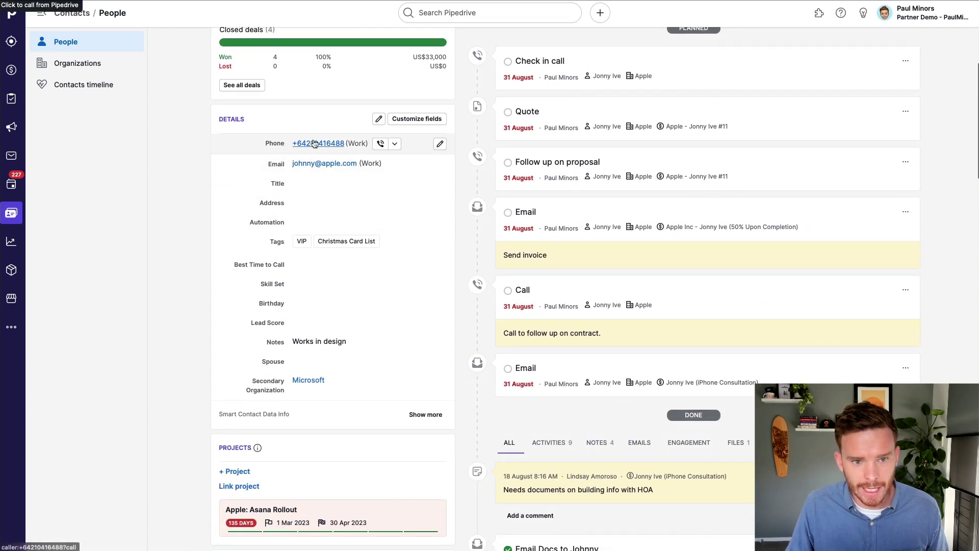
{"action": "scroll", "coordinate": [337, 220], "scroll_direction": "down", "scroll_amount": 1}
{"action": "scroll", "coordinate": [337, 217], "scroll_direction": "down", "scroll_amount": 10}
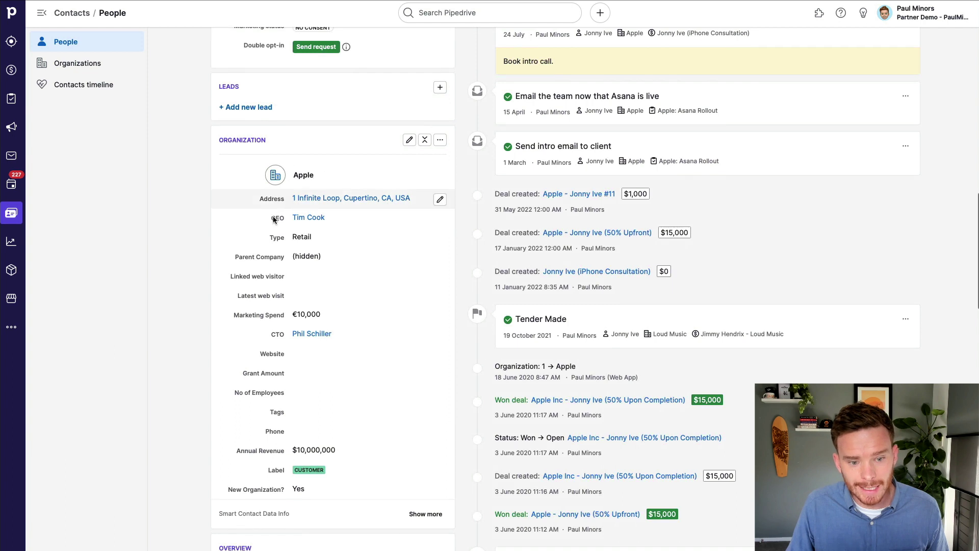
{"action": "mouse_move", "coordinate": [304, 168]}
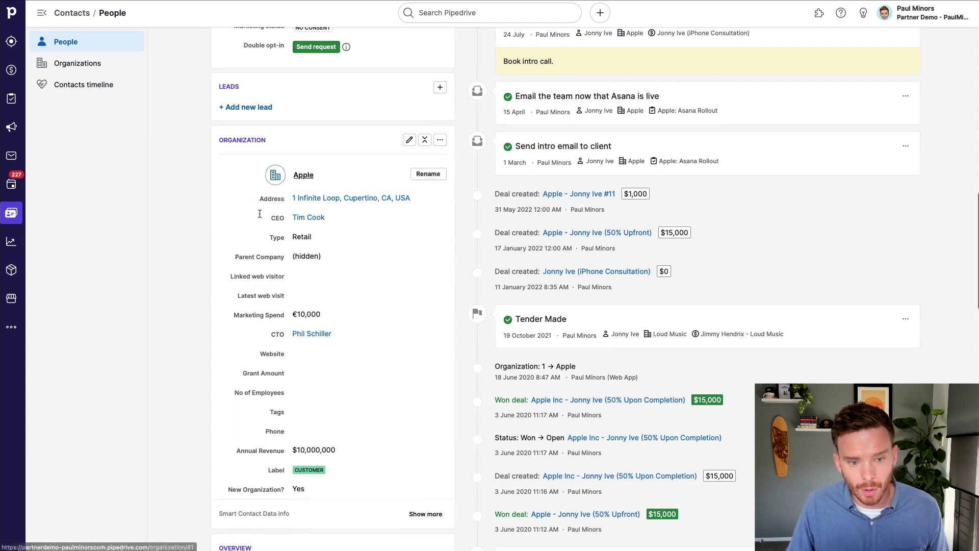
{"action": "scroll", "coordinate": [352, 260], "scroll_direction": "down", "scroll_amount": 1}
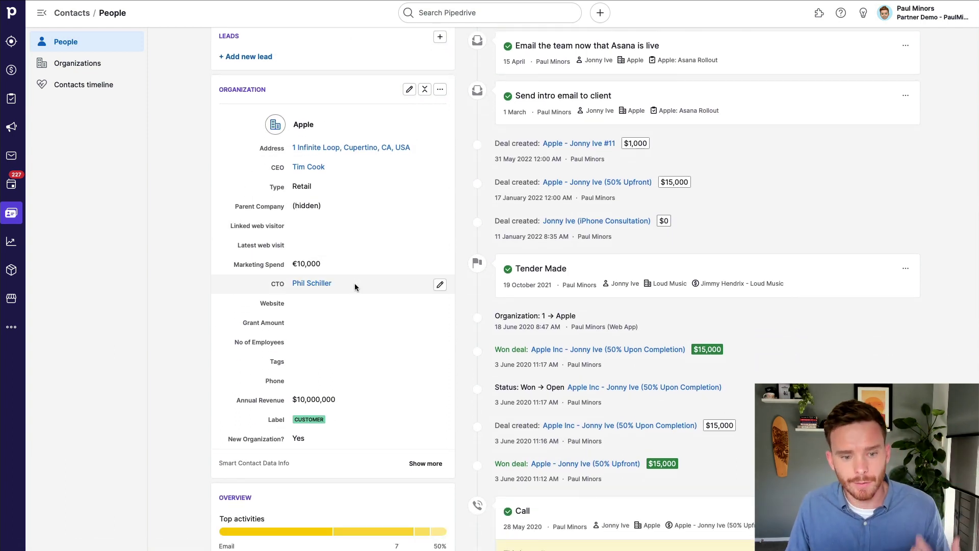
{"action": "scroll", "coordinate": [354, 283], "scroll_direction": "up", "scroll_amount": 1}
Step: Open the Apple organization record and review its fields, linked people and projects
{"action": "left_click", "coordinate": [305, 144]}
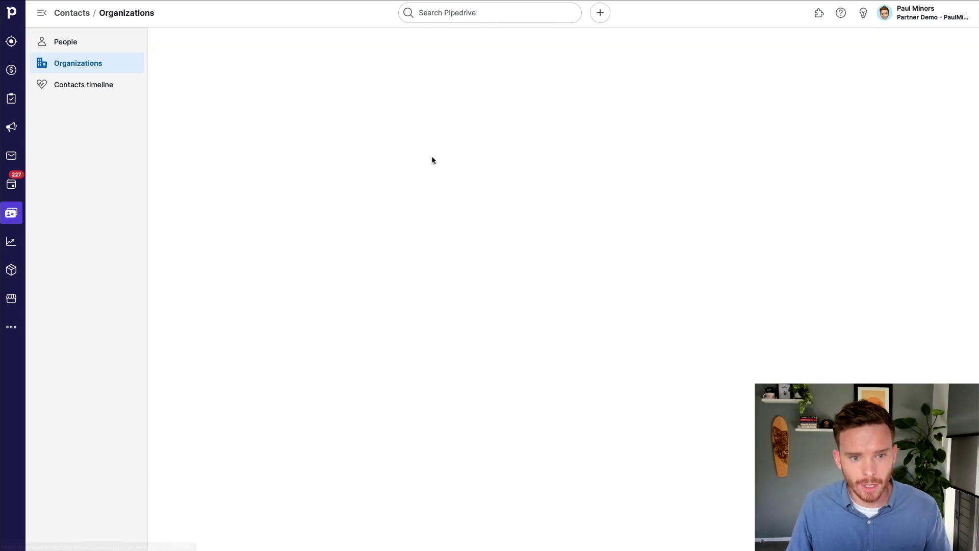
{"action": "scroll", "coordinate": [322, 278], "scroll_direction": "down", "scroll_amount": 10}
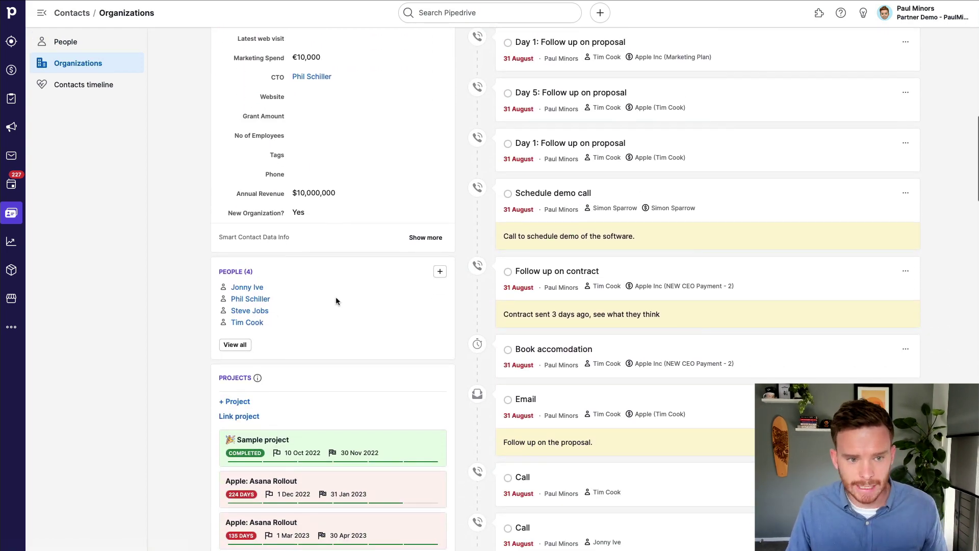
{"action": "scroll", "coordinate": [336, 296], "scroll_direction": "up", "scroll_amount": 10}
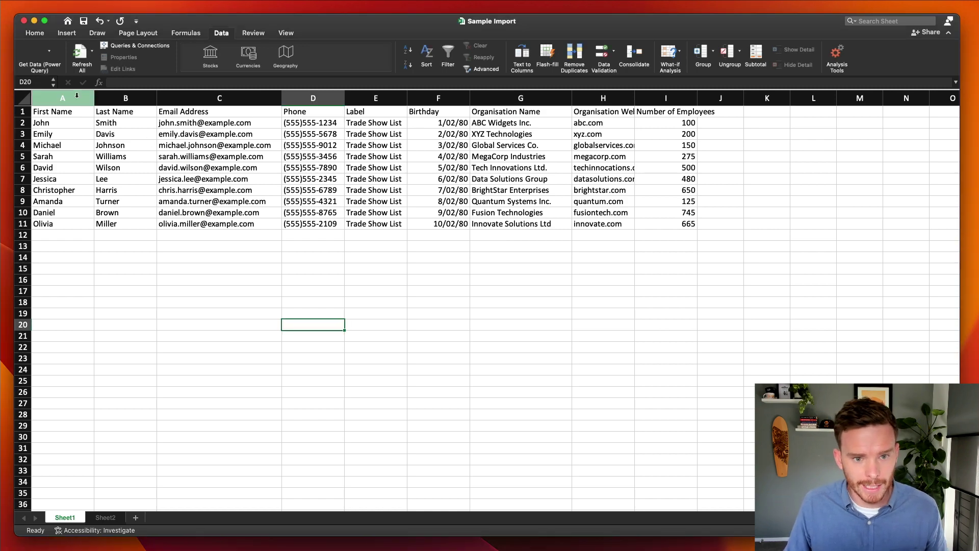
Step: In the Sample Import workbook in Excel, examine the person columns A to F and the organisation columns G to I
{"action": "left_click_drag", "start_coordinate": [77, 96], "coordinate": [426, 100]}
{"action": "left_click", "coordinate": [438, 145]}
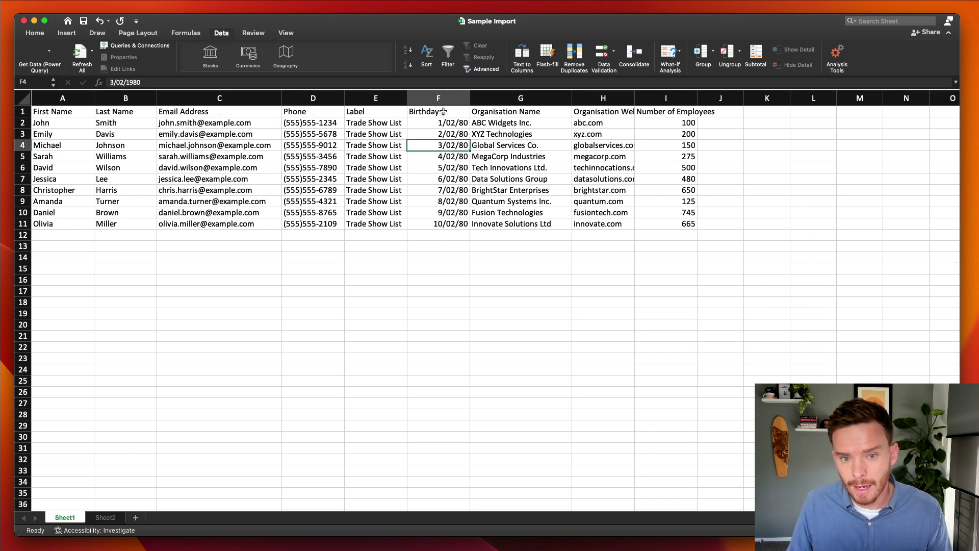
{"action": "left_click_drag", "start_coordinate": [520, 98], "coordinate": [676, 100]}
{"action": "left_click", "coordinate": [656, 289]}
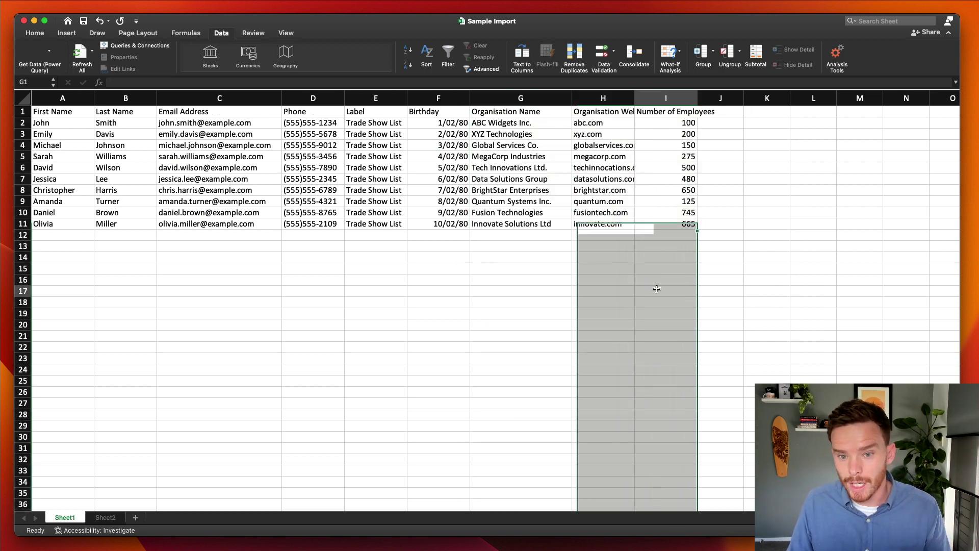
{"action": "left_click", "coordinate": [610, 98]}
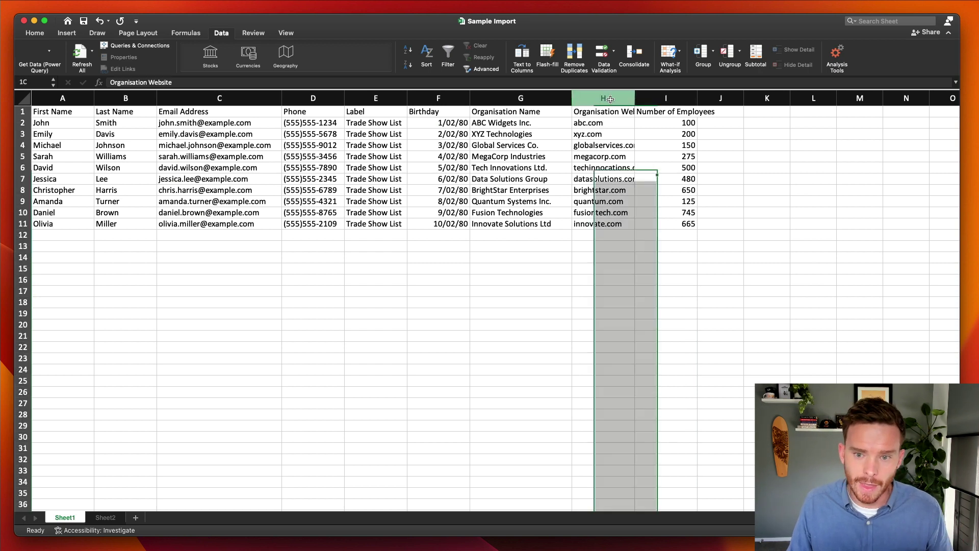
{"action": "left_click", "coordinate": [672, 98]}
{"action": "left_click", "coordinate": [532, 272]}
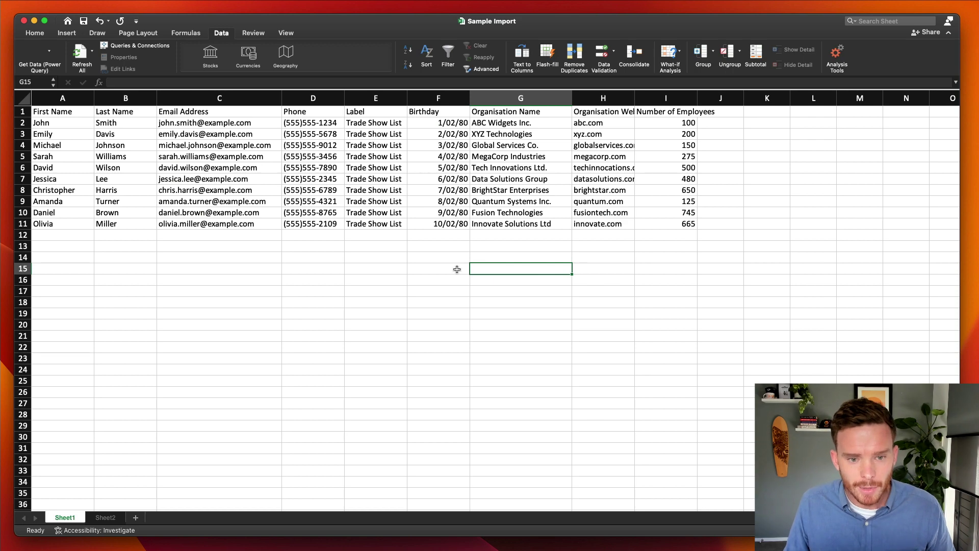
Step: Highlight the person columns A to F, and examine the First Name, Last Name, Email Address and Phone columns individually
{"action": "left_click_drag", "start_coordinate": [57, 99], "coordinate": [424, 113]}
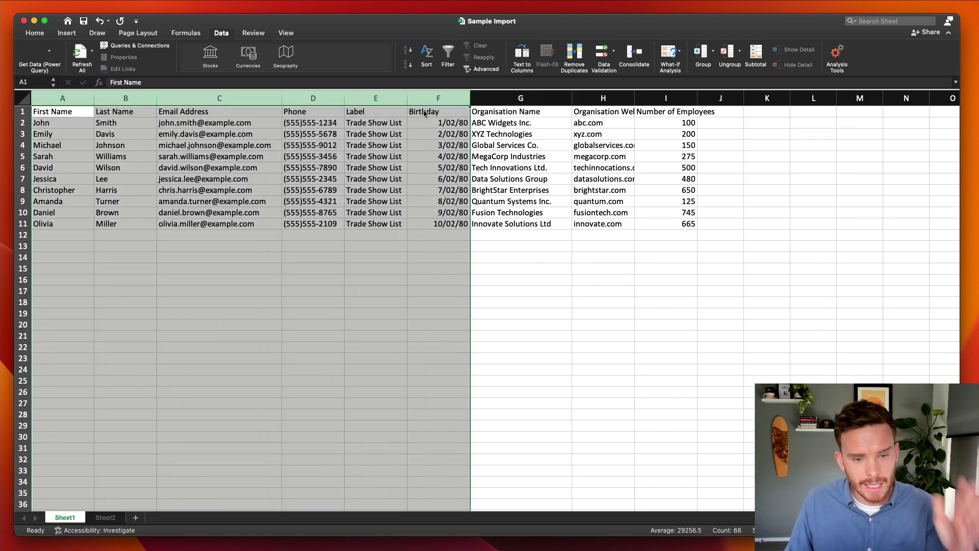
{"action": "left_click", "coordinate": [322, 183]}
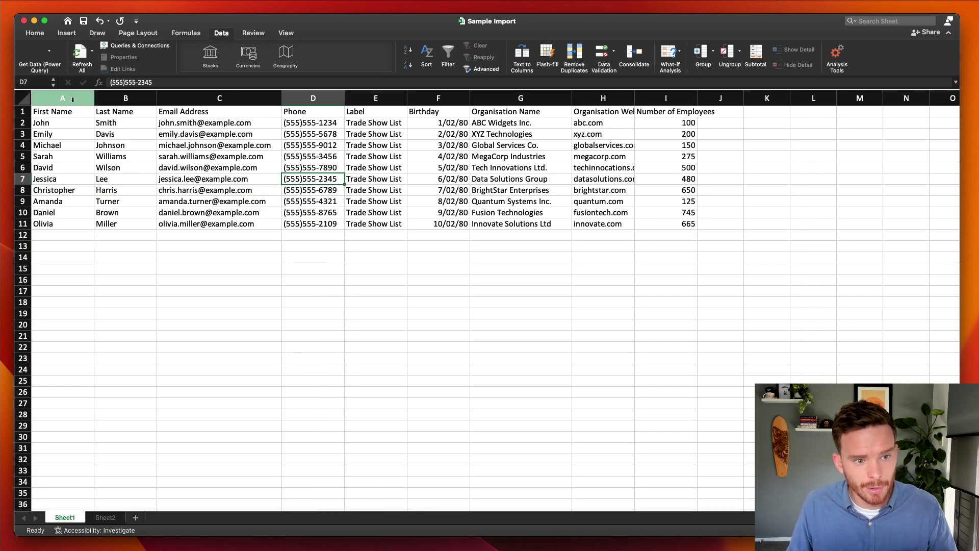
{"action": "left_click_drag", "start_coordinate": [72, 99], "coordinate": [129, 99]}
{"action": "left_click", "coordinate": [145, 211]}
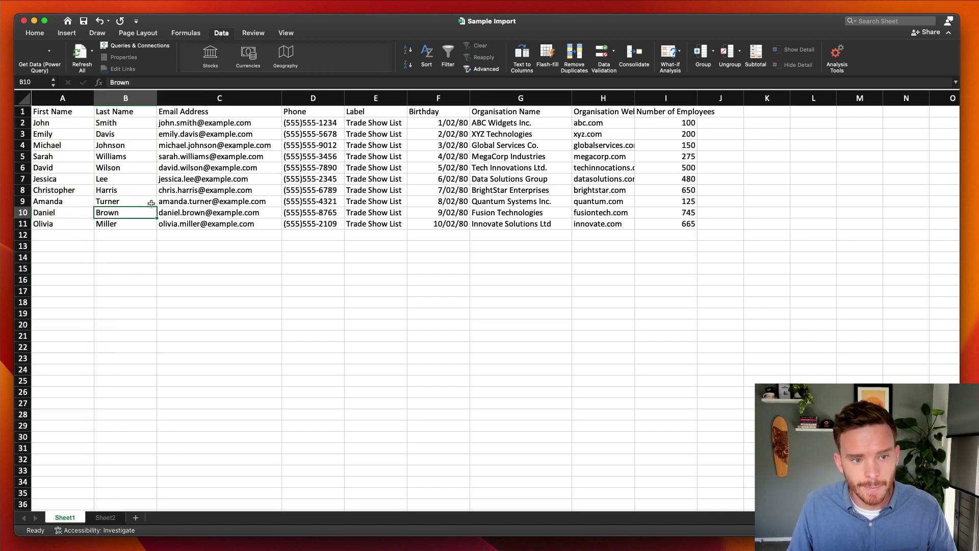
{"action": "left_click", "coordinate": [205, 101]}
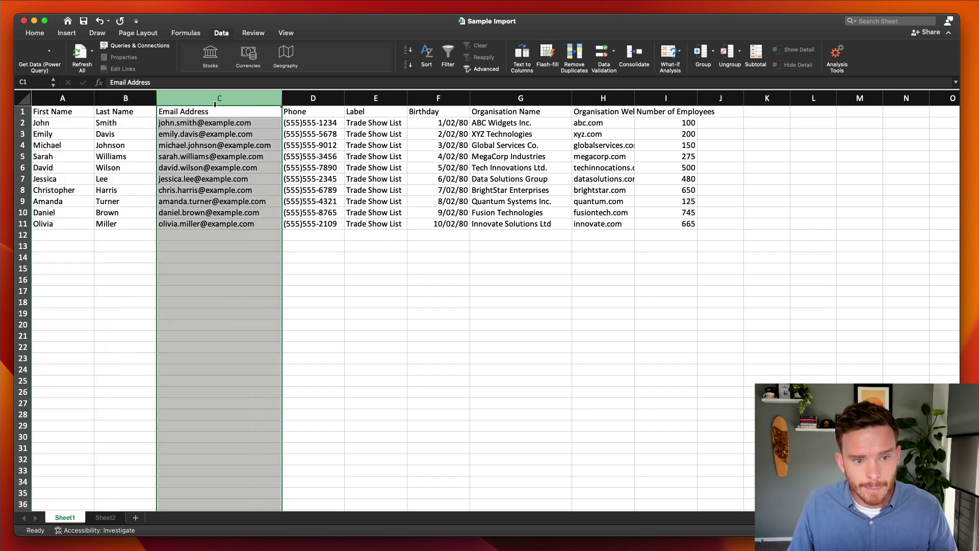
{"action": "left_click", "coordinate": [304, 101]}
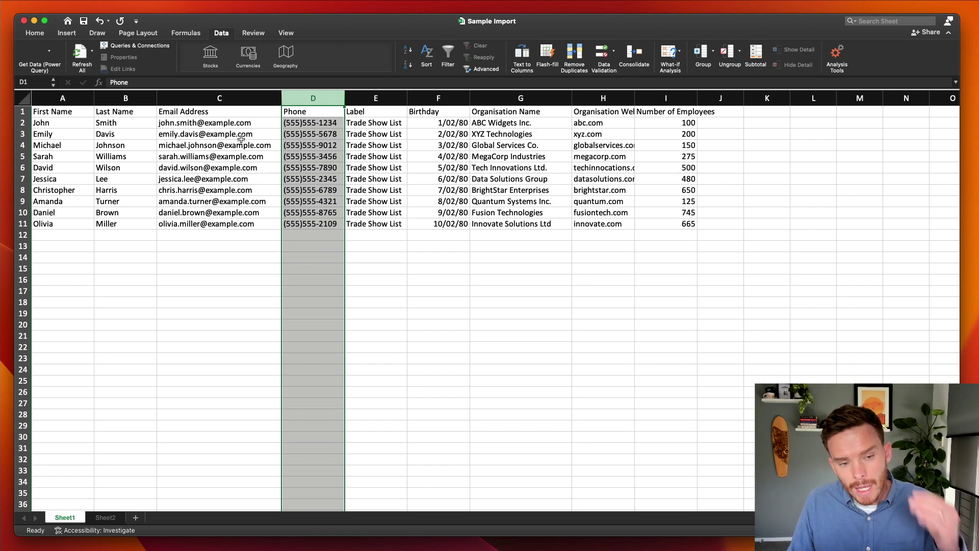
Step: Insert a blank column before Phone and give it the header "Email"
{"action": "right_click", "coordinate": [305, 98]}
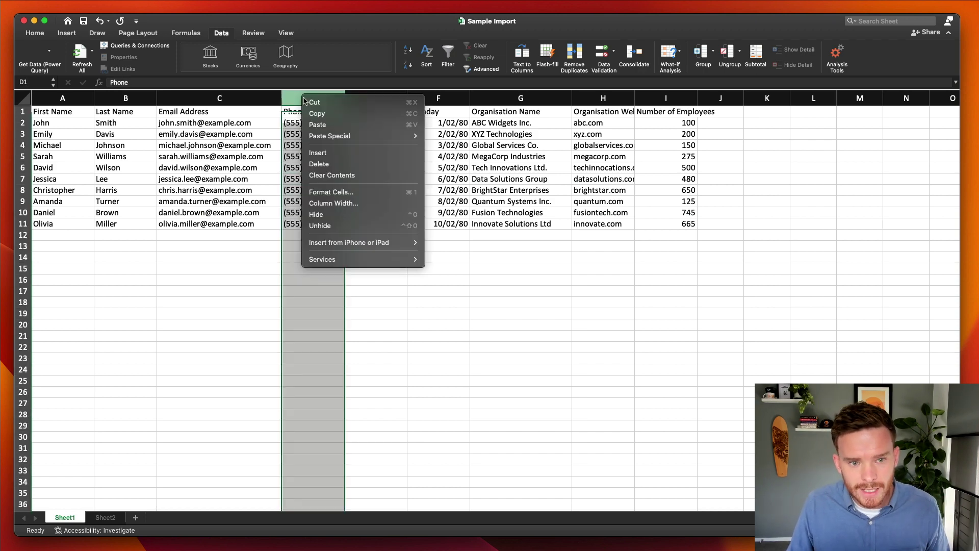
{"action": "left_click", "coordinate": [329, 152]}
{"action": "left_click", "coordinate": [305, 113]}
{"action": "type", "text": "Email"}
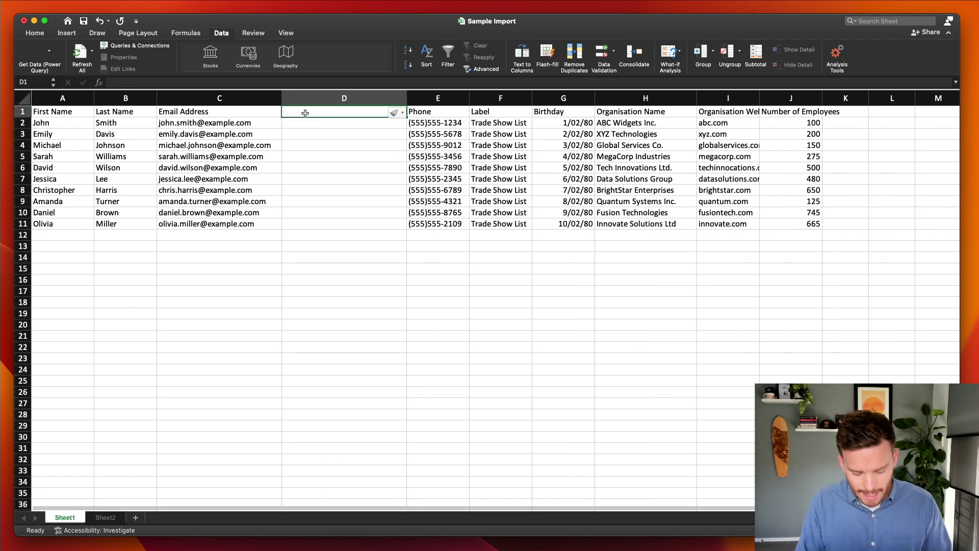
{"action": "key", "text": "Return"}
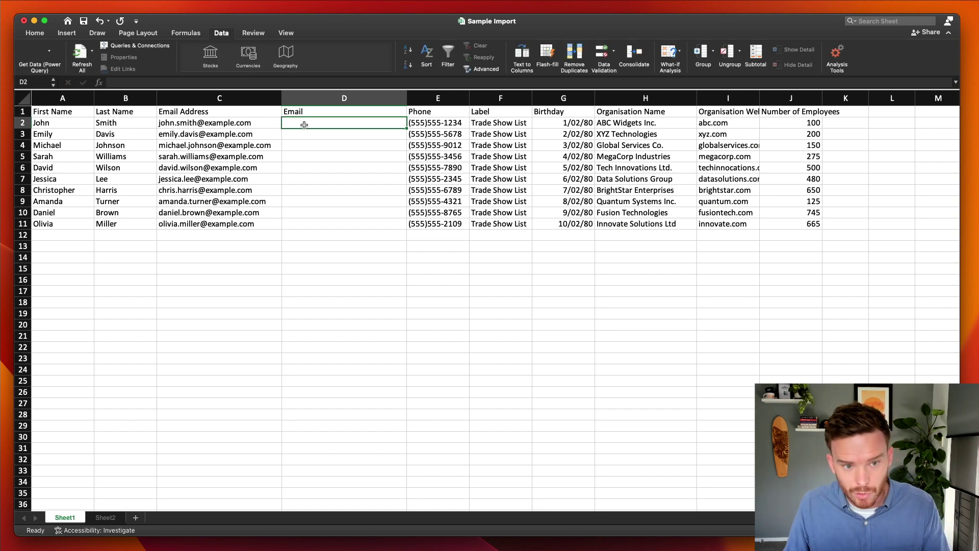
{"action": "left_click", "coordinate": [253, 123]}
{"action": "left_click", "coordinate": [308, 123]}
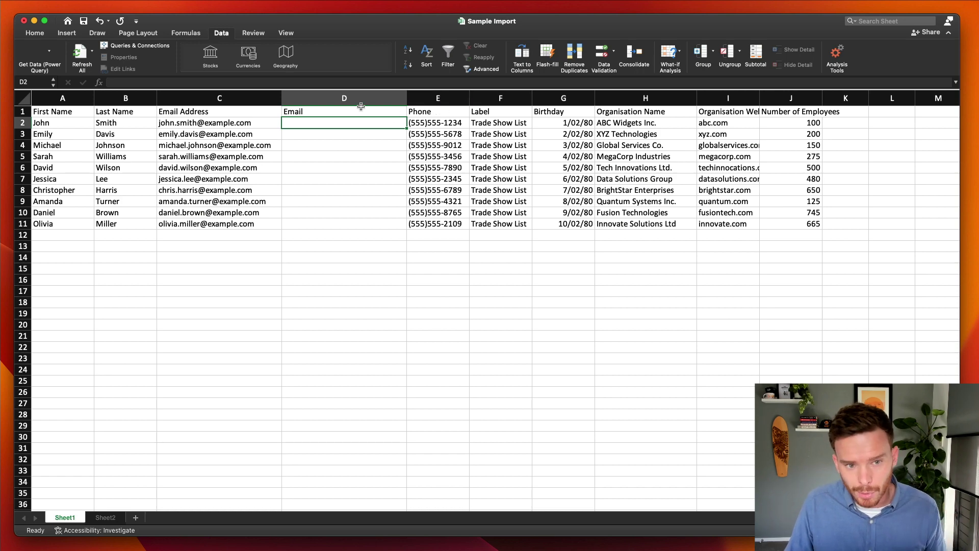
Step: Delete the extra Email column beside the Email Address column
{"action": "left_click", "coordinate": [332, 100]}
{"action": "right_click", "coordinate": [332, 100]}
{"action": "left_click", "coordinate": [370, 167]}
{"action": "left_click", "coordinate": [297, 260]}
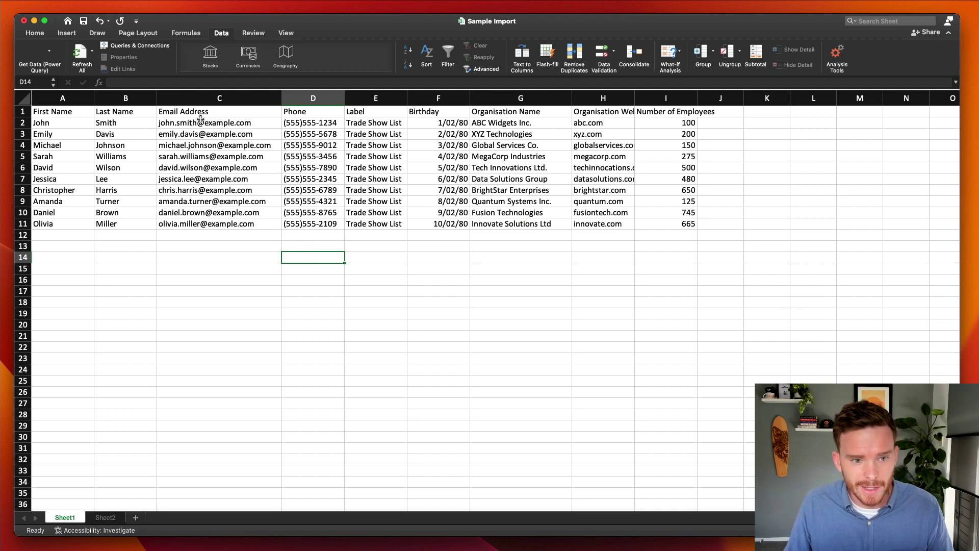
Step: Review the email and phone entries in C2:D11 and the Label column
{"action": "left_click_drag", "start_coordinate": [200, 119], "coordinate": [316, 225]}
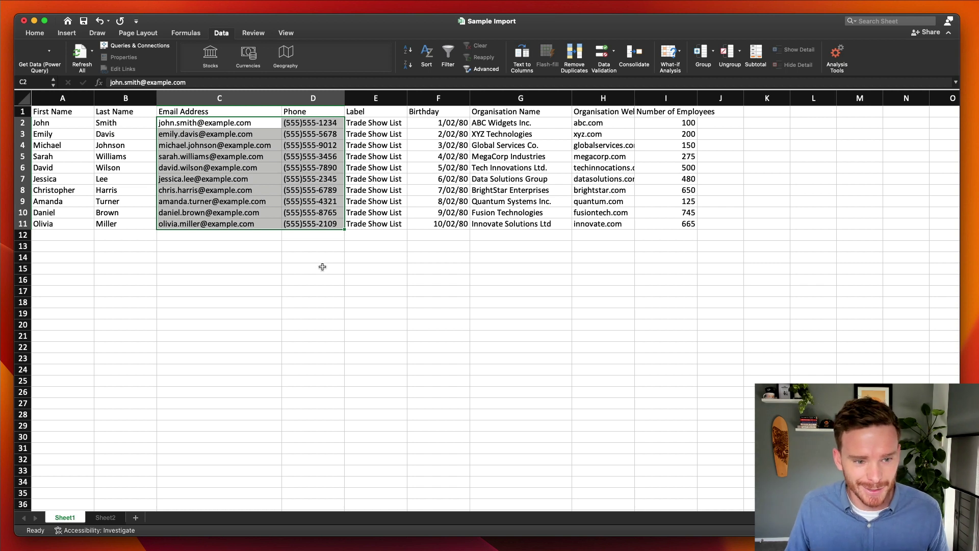
{"action": "left_click", "coordinate": [349, 235]}
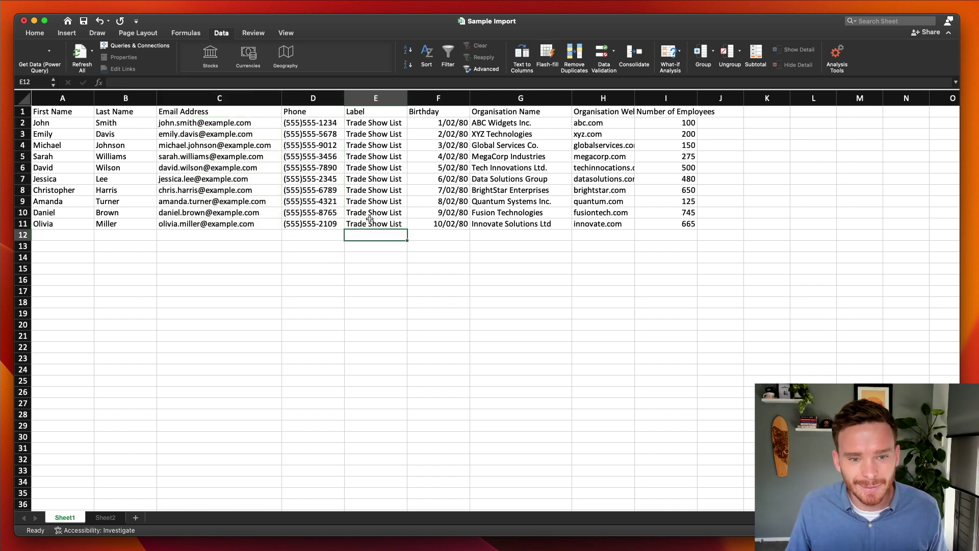
{"action": "left_click", "coordinate": [378, 98]}
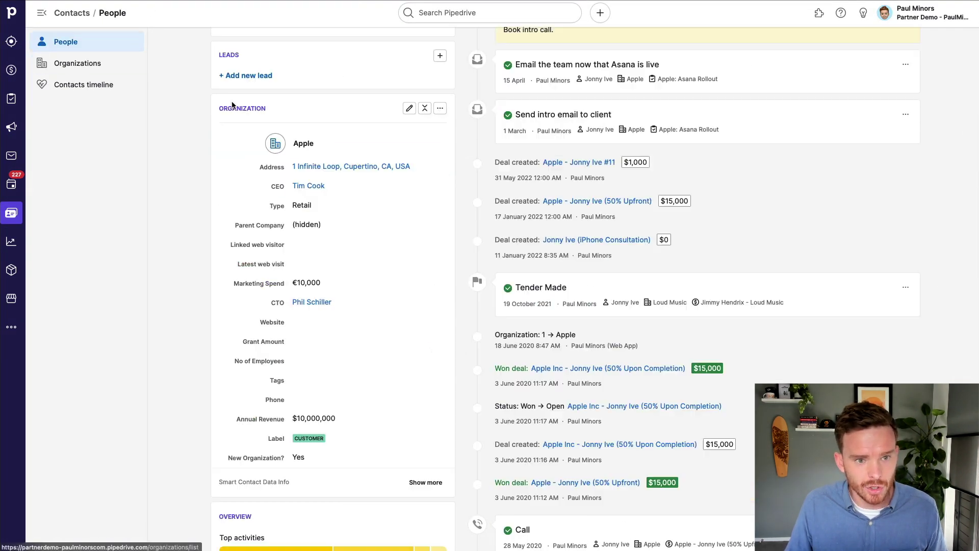
Step: Switch to the person record in Pipedrive and open its list of available labels
{"action": "scroll", "coordinate": [313, 104], "scroll_direction": "up", "scroll_amount": 10}
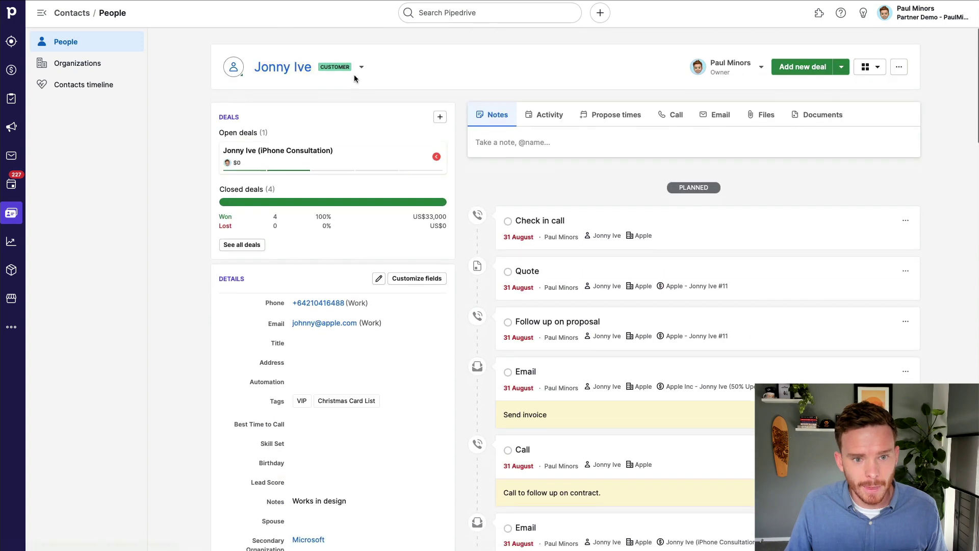
{"action": "left_click", "coordinate": [361, 66]}
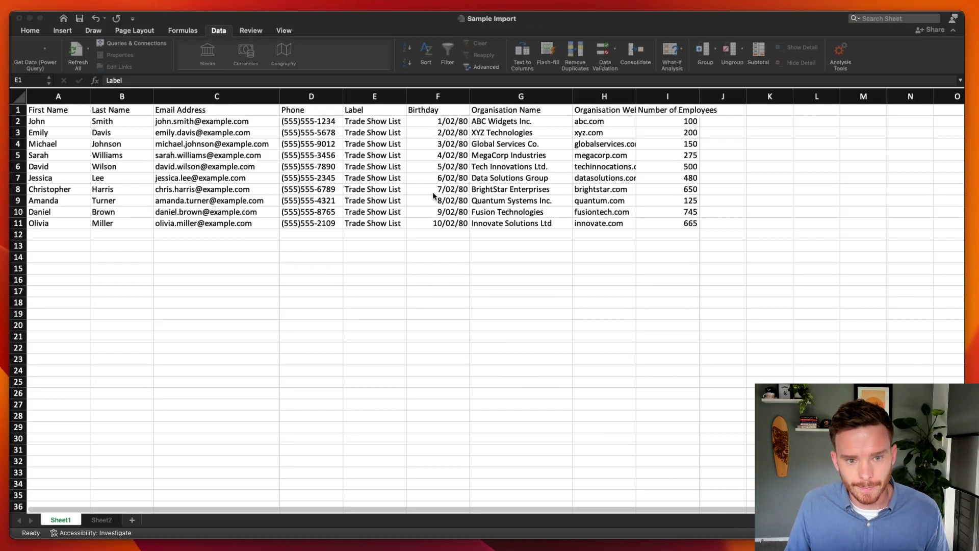
Step: Return to the Sample Import workbook in Excel and highlight the Trade Show List values in the Label column
{"action": "left_click", "coordinate": [377, 122]}
{"action": "left_click_drag", "start_coordinate": [378, 130], "coordinate": [375, 227]}
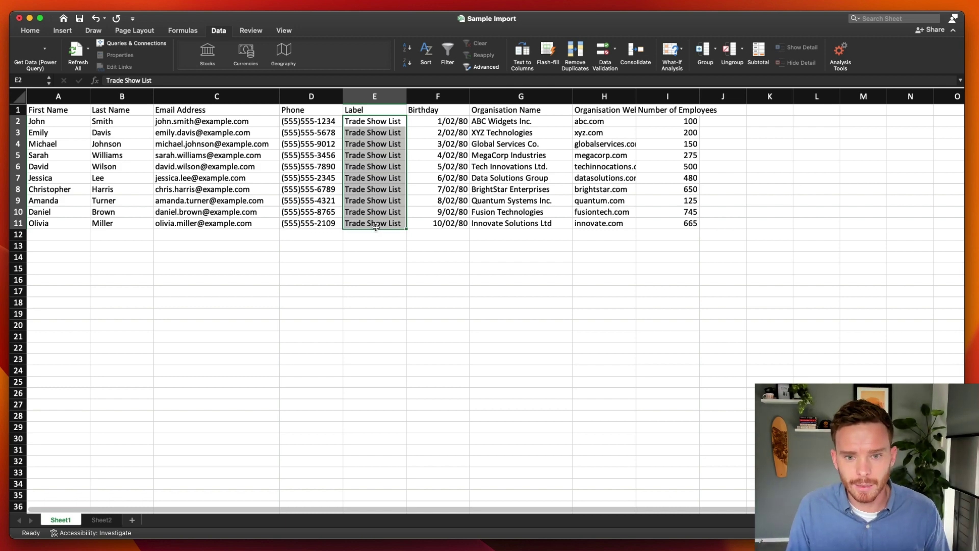
{"action": "scroll", "coordinate": [376, 227], "scroll_direction": "down", "scroll_amount": 1}
{"action": "scroll", "coordinate": [408, 255], "scroll_direction": "up", "scroll_amount": 1}
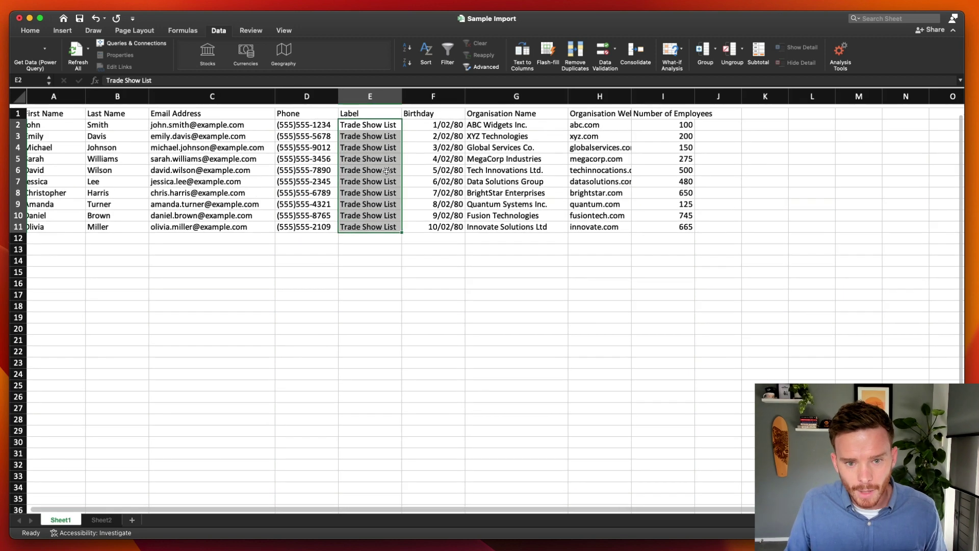
Step: Examine the Birthday column and the Organisation Name, Organisation Website and Number of Employees columns
{"action": "left_click", "coordinate": [433, 95]}
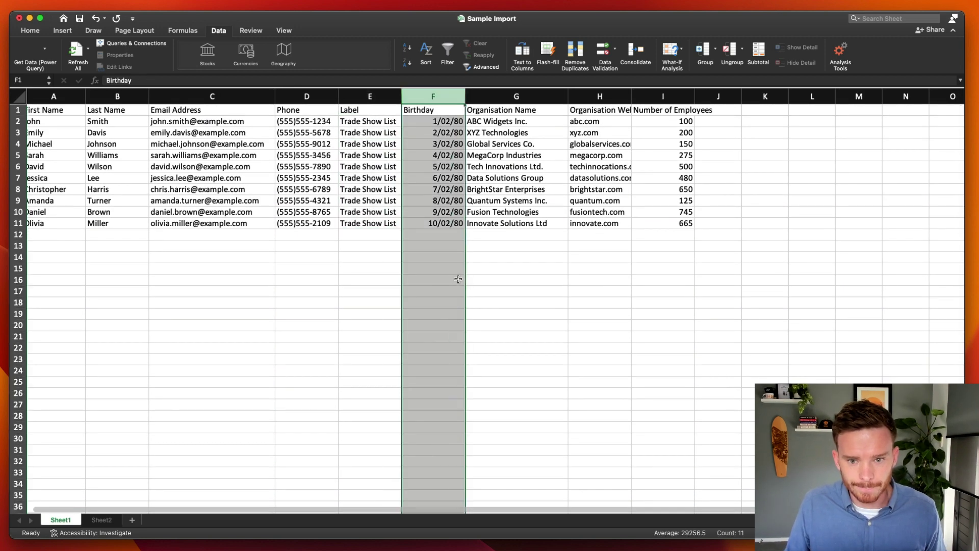
{"action": "left_click_drag", "start_coordinate": [517, 96], "coordinate": [693, 98]}
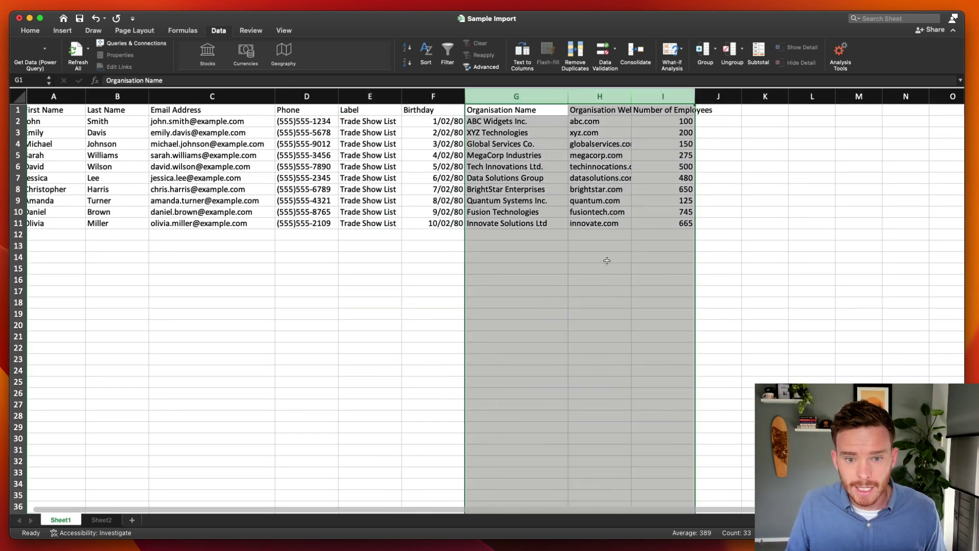
{"action": "left_click", "coordinate": [607, 262]}
{"action": "left_click", "coordinate": [625, 97]}
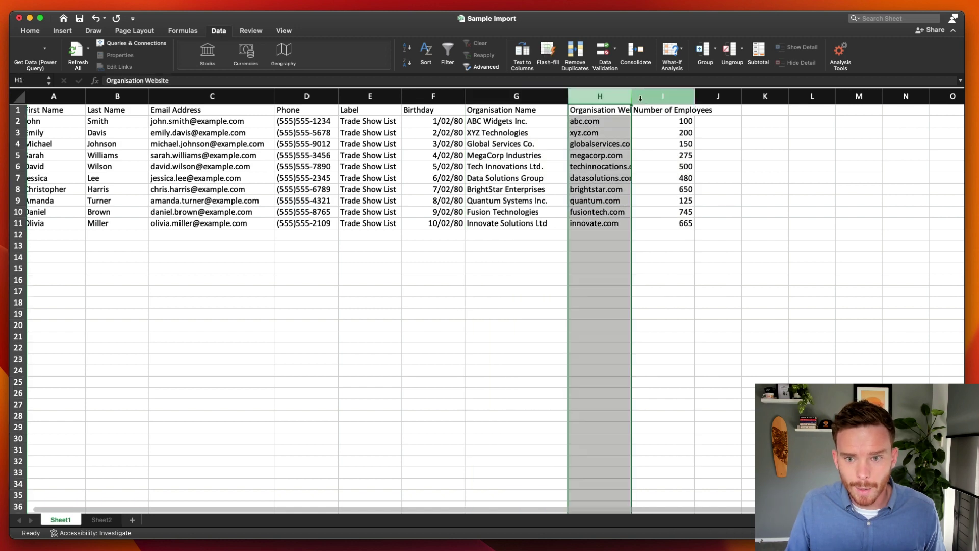
{"action": "left_click", "coordinate": [649, 96]}
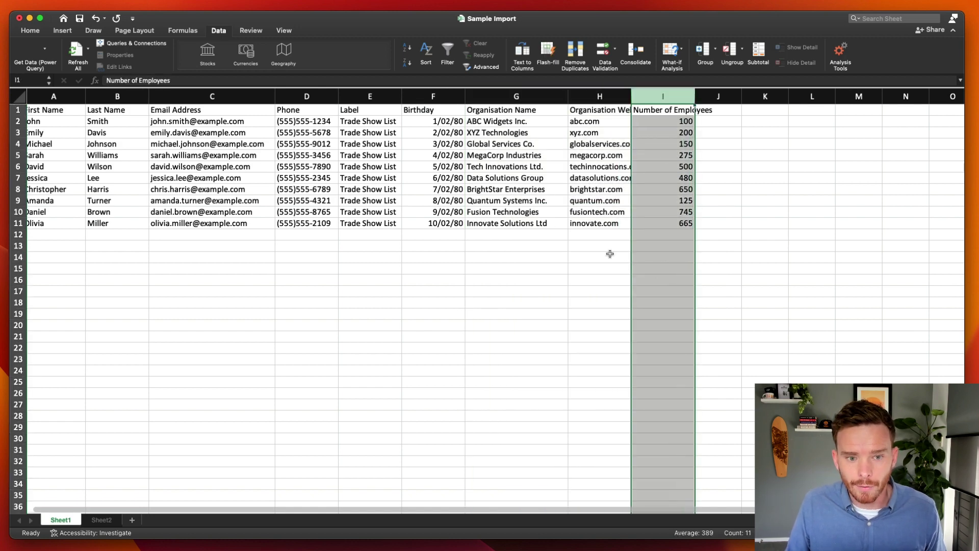
{"action": "scroll", "coordinate": [610, 253], "scroll_direction": "left", "scroll_amount": 1}
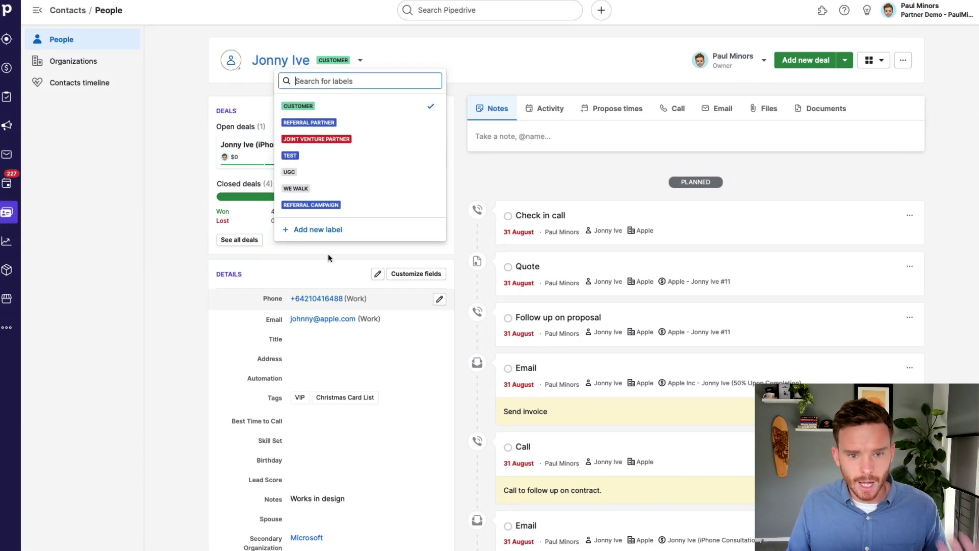
Step: Close the label list and review the person's detail fields and the linked organization's fields, such as Website and No of Employees
{"action": "left_click", "coordinate": [328, 253]}
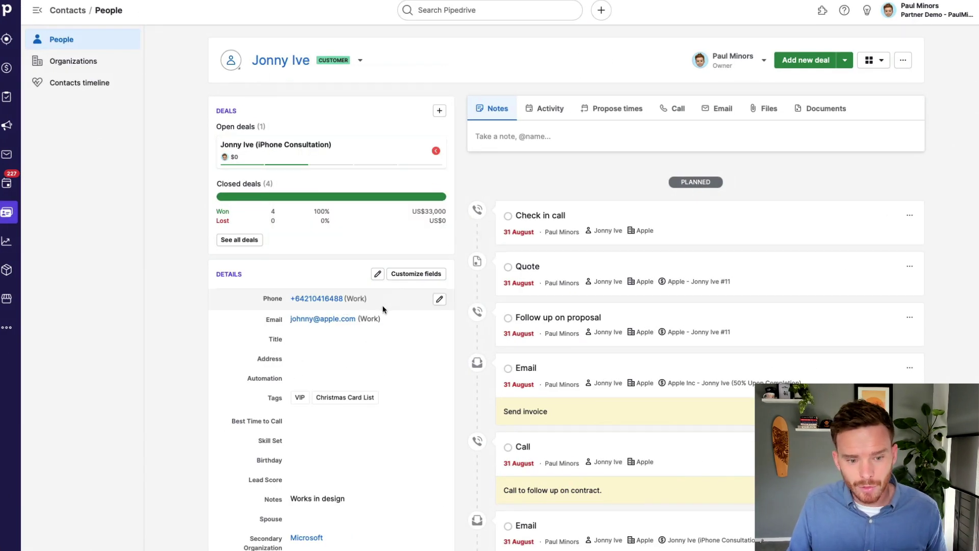
{"action": "scroll", "coordinate": [379, 308], "scroll_direction": "down", "scroll_amount": 3}
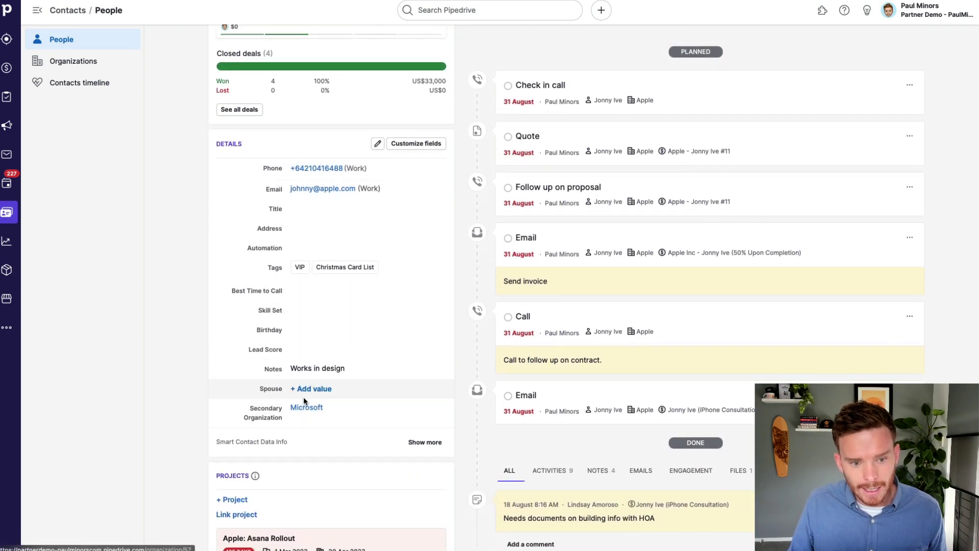
{"action": "scroll", "coordinate": [307, 373], "scroll_direction": "down", "scroll_amount": 12}
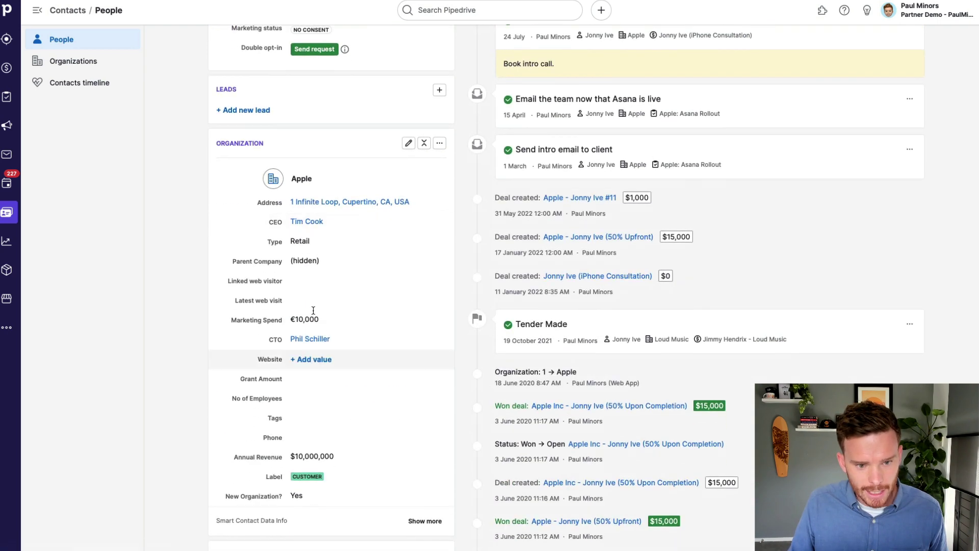
{"action": "scroll", "coordinate": [312, 260], "scroll_direction": "down", "scroll_amount": 1}
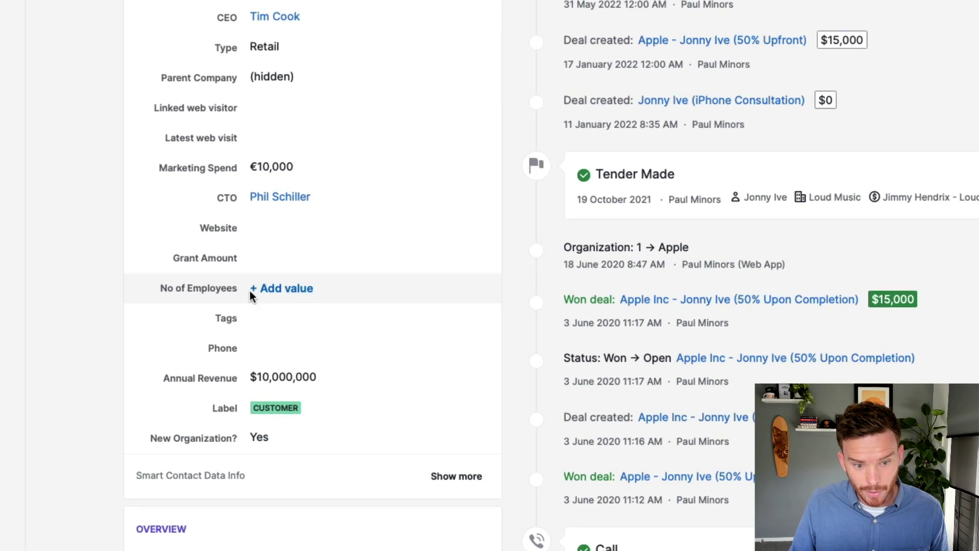
{"action": "left_click", "coordinate": [306, 371]}
{"action": "left_click", "coordinate": [427, 321]}
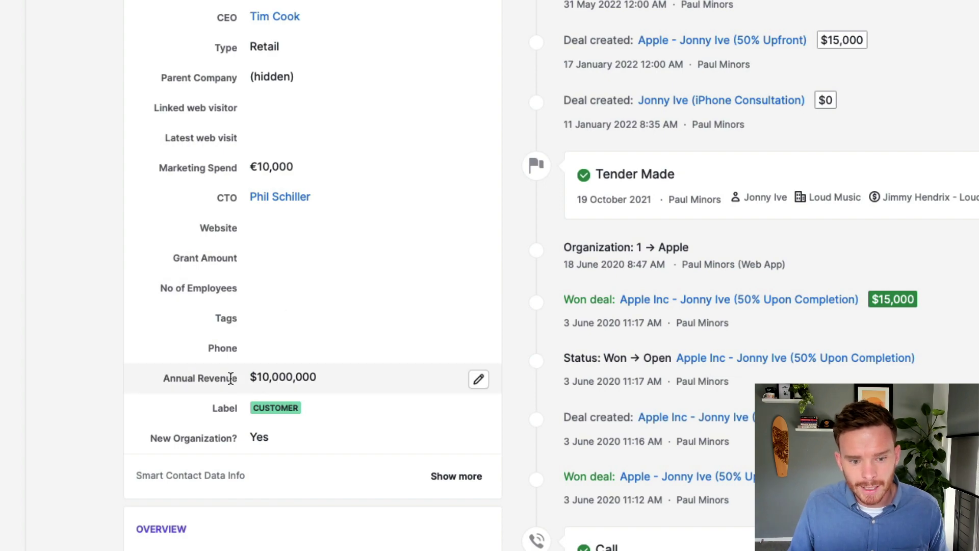
{"action": "scroll", "coordinate": [285, 178], "scroll_direction": "up", "scroll_amount": 2}
{"action": "left_click", "coordinate": [275, 120]}
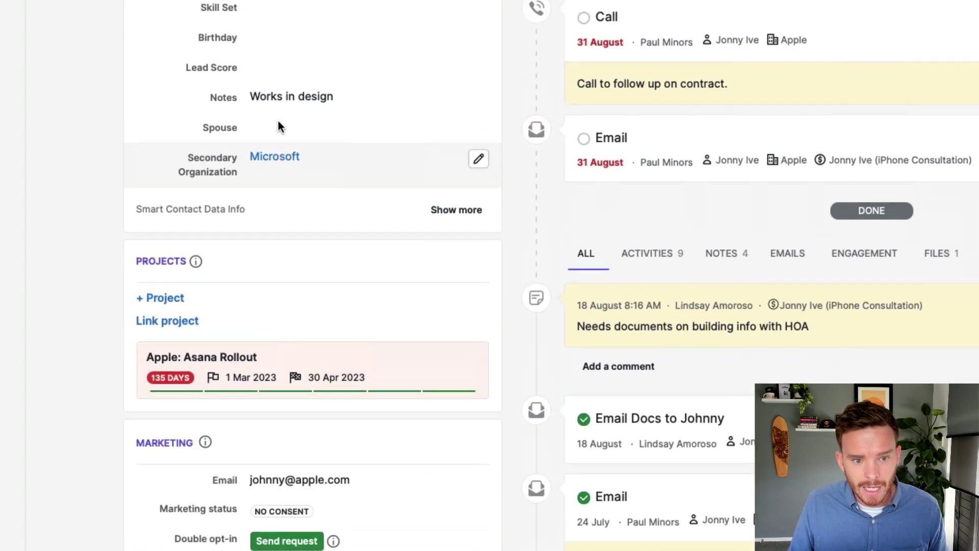
{"action": "scroll", "coordinate": [278, 123], "scroll_direction": "up", "scroll_amount": 4}
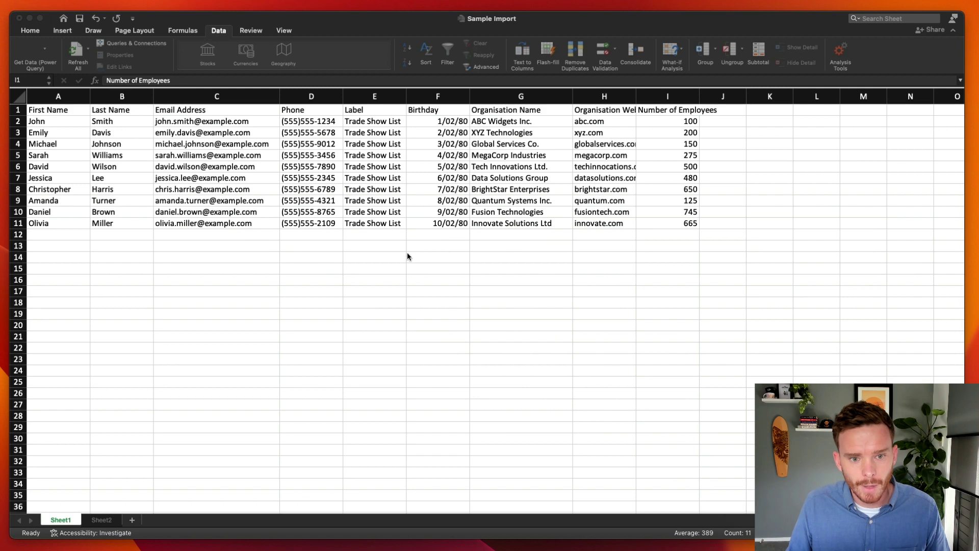
Step: Return to the Sample Import workbook in Excel and highlight its columns from First Name through Number of Employees
{"action": "left_click", "coordinate": [667, 96]}
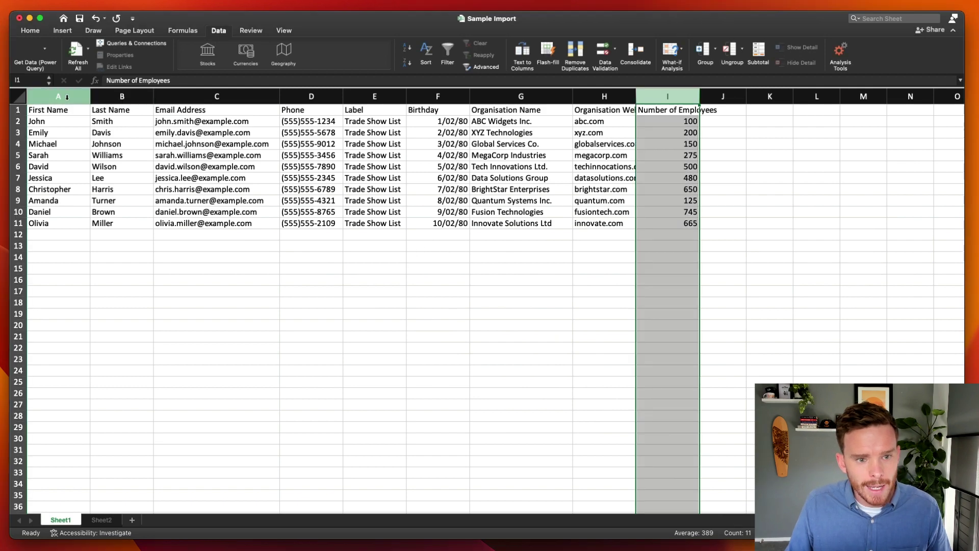
{"action": "left_click_drag", "start_coordinate": [66, 97], "coordinate": [646, 94]}
{"action": "left_click", "coordinate": [601, 189]}
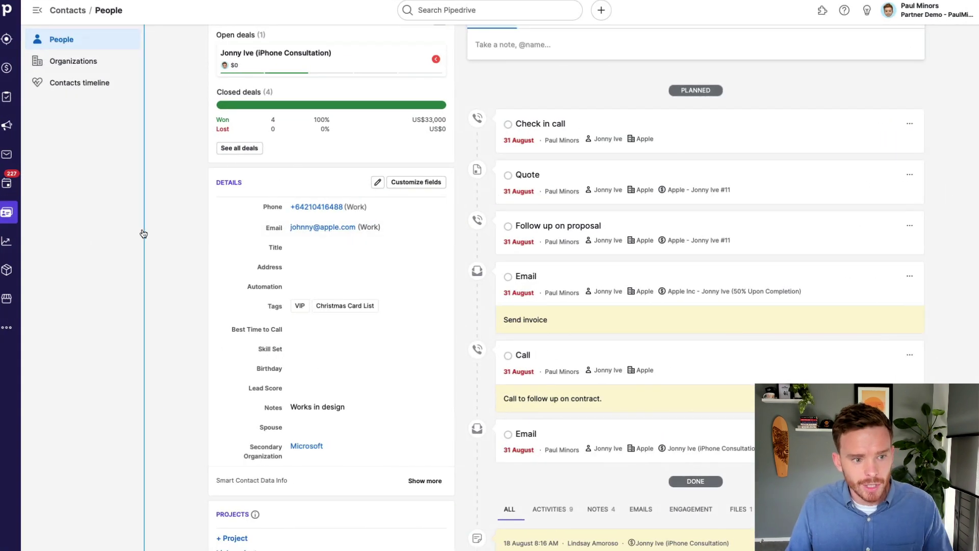
Step: Switch to Pipedrive and open the Import data tool
{"action": "left_click", "coordinate": [7, 328]}
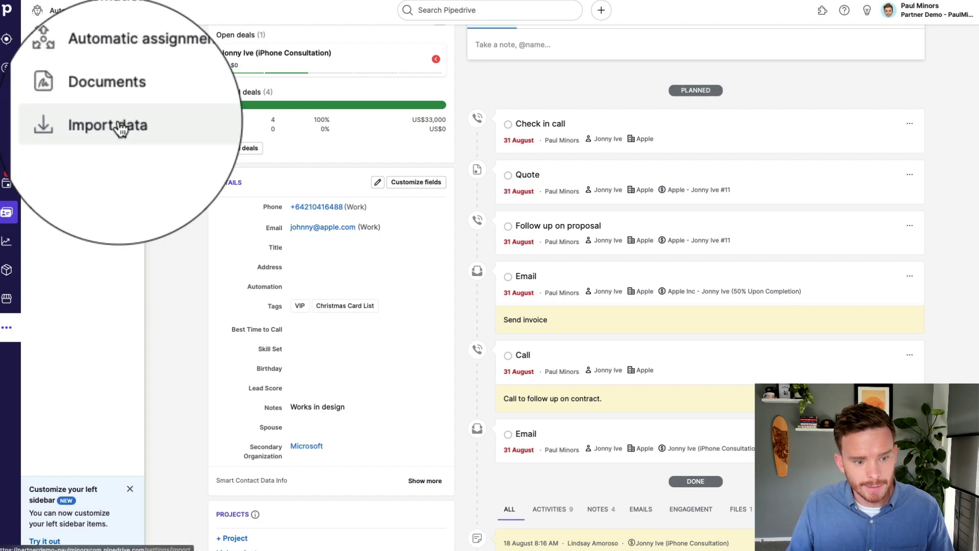
{"action": "left_click", "coordinate": [75, 76]}
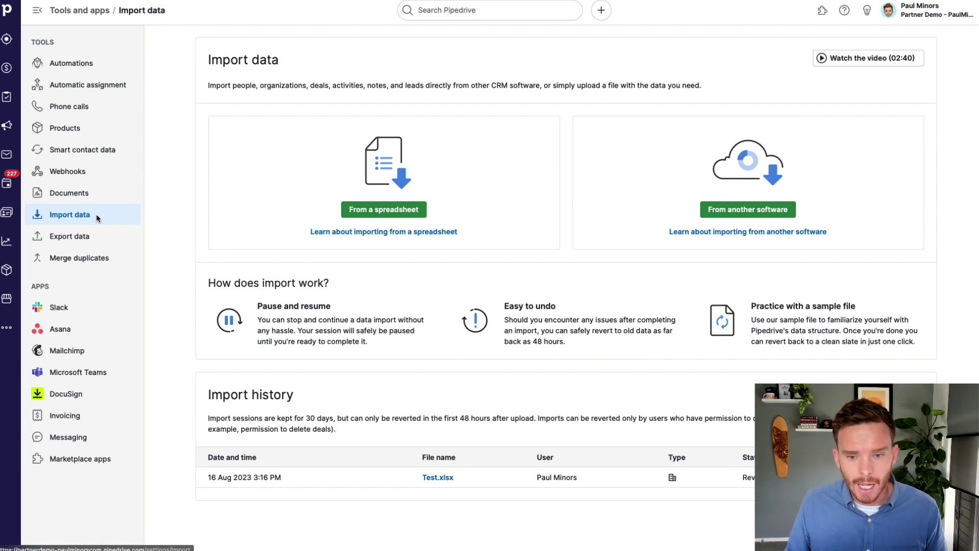
Step: Open the Interface preferences in the personal settings and examine which items are assigned to the sidebar and the more menu
{"action": "left_click", "coordinate": [910, 12]}
{"action": "left_click", "coordinate": [907, 59]}
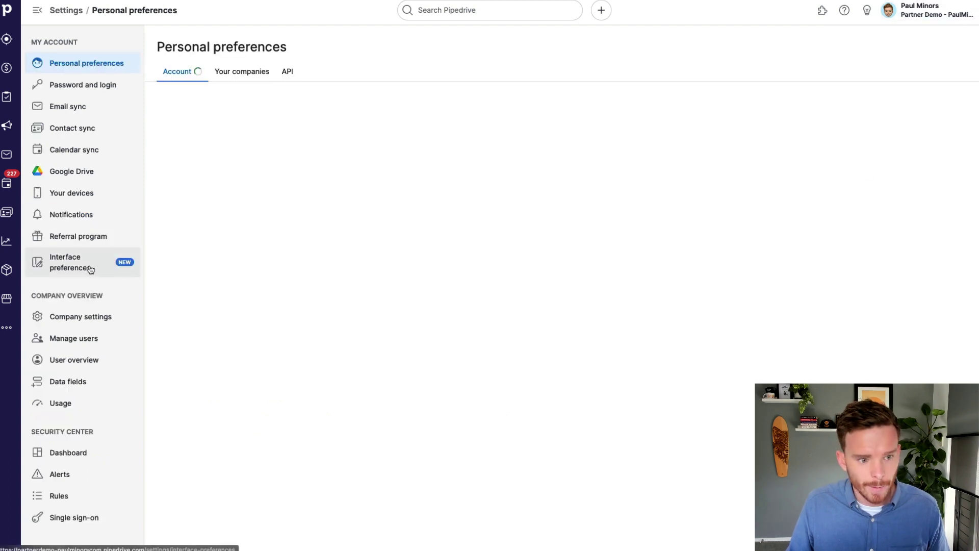
{"action": "left_click", "coordinate": [130, 261]}
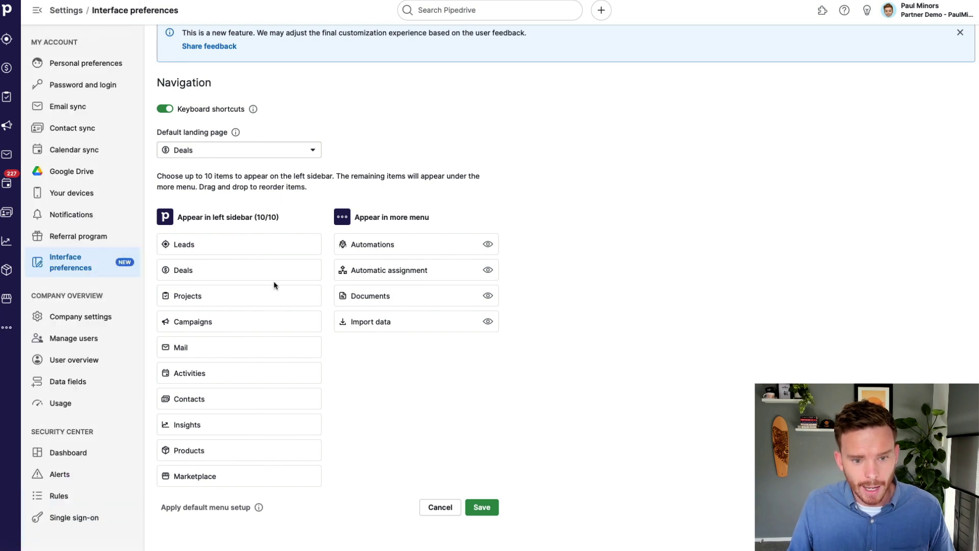
{"action": "left_click", "coordinate": [6, 328]}
{"action": "left_click", "coordinate": [692, 228]}
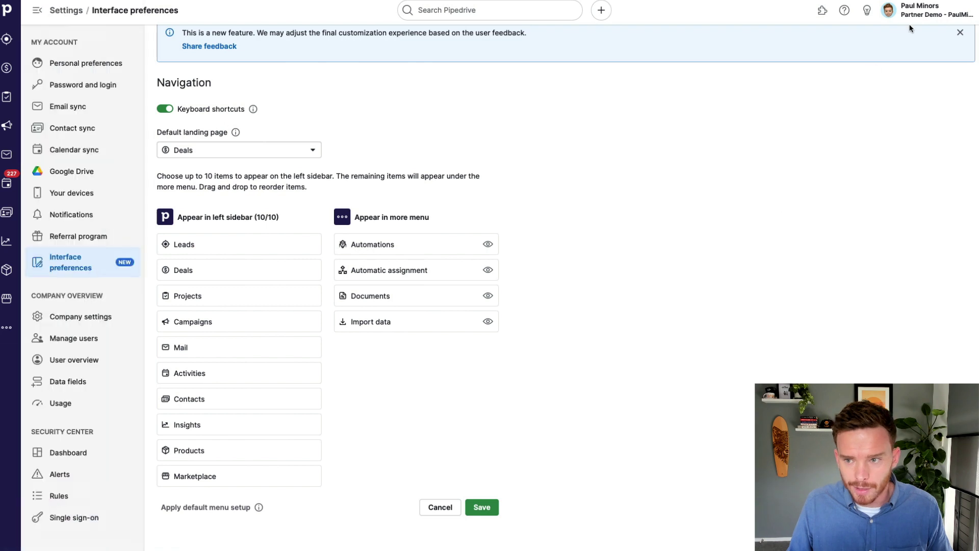
Step: Go to Tools and apps and reopen the Import data page
{"action": "left_click", "coordinate": [949, 16]}
{"action": "left_click", "coordinate": [903, 162]}
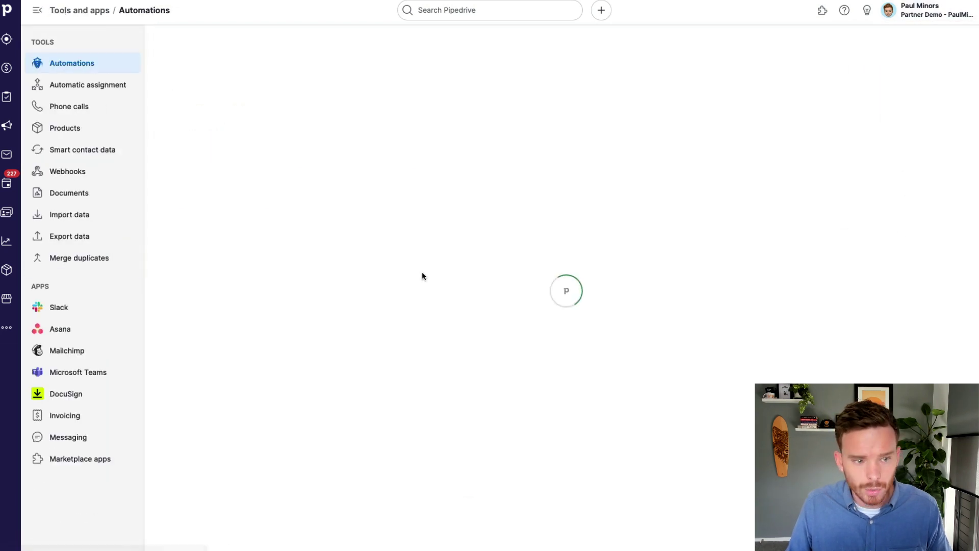
{"action": "left_click", "coordinate": [68, 216]}
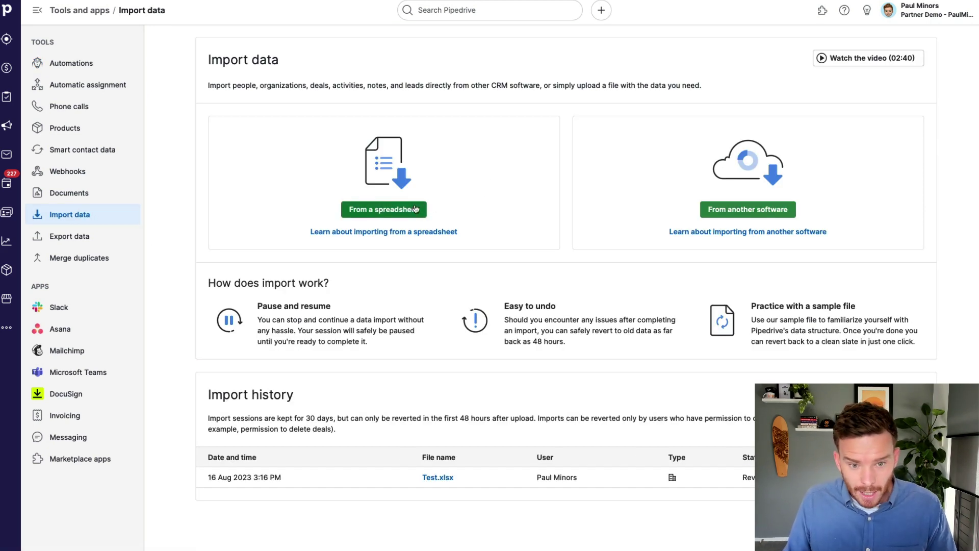
Step: Start an import from a spreadsheet and upload Sample Import.xlsx from the Downloads folder
{"action": "left_click", "coordinate": [386, 211]}
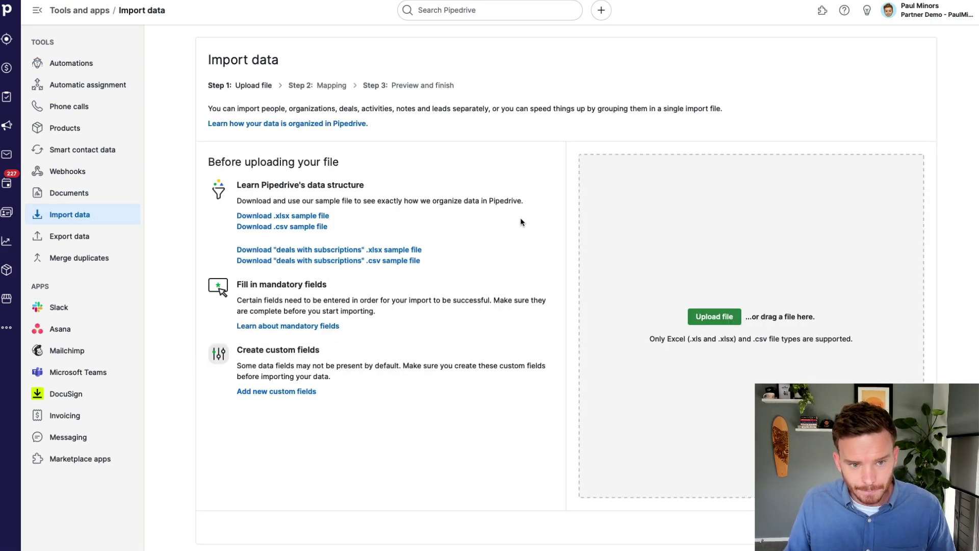
{"action": "left_click", "coordinate": [715, 317]}
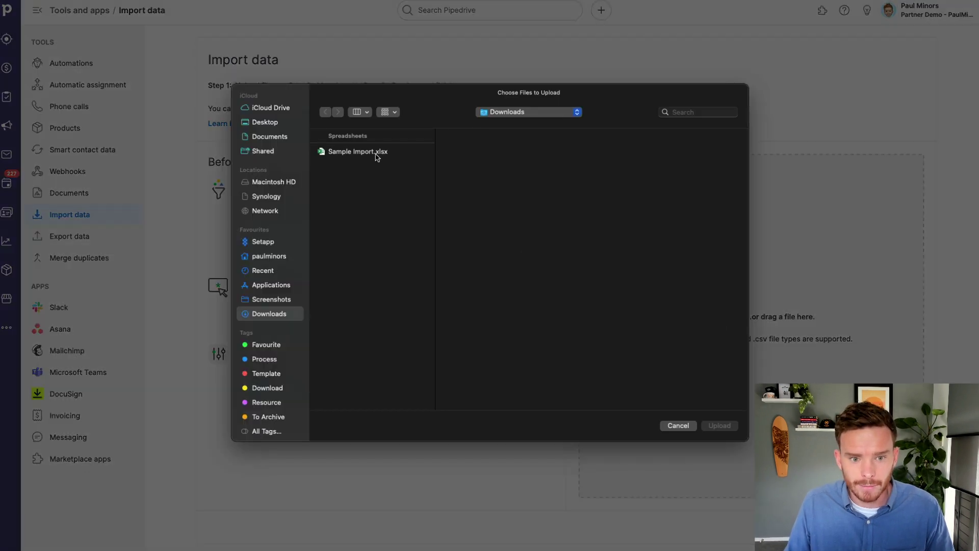
{"action": "left_click", "coordinate": [377, 153]}
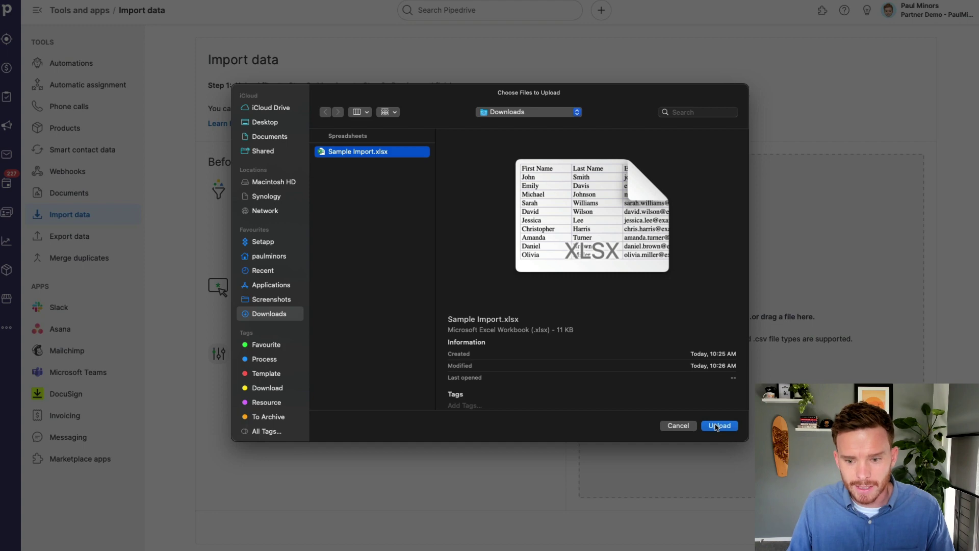
{"action": "left_click", "coordinate": [679, 426]}
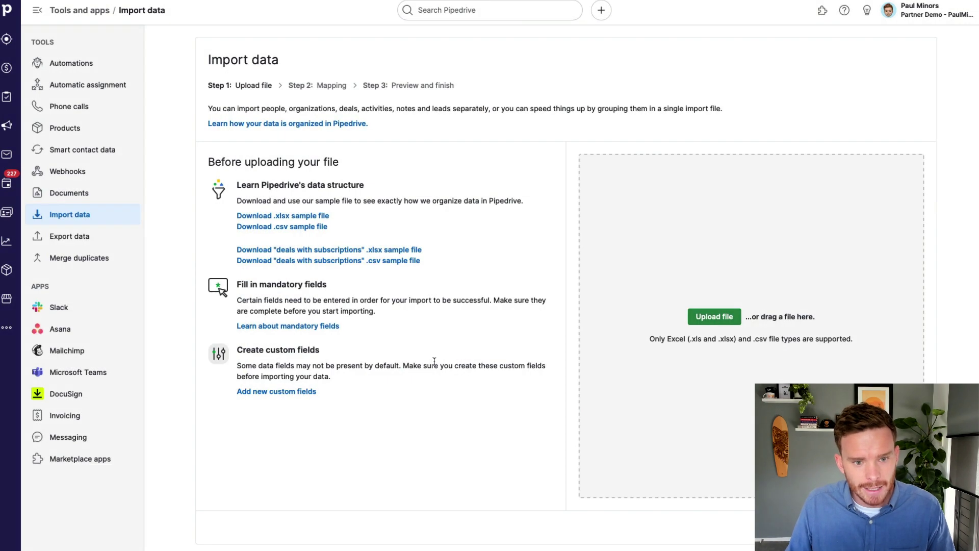
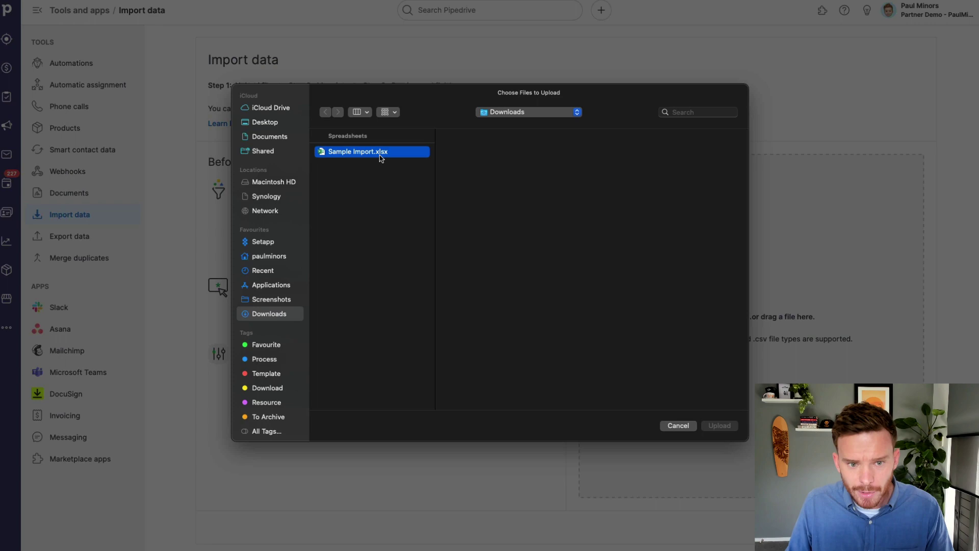
{"action": "key", "text": "Return"}
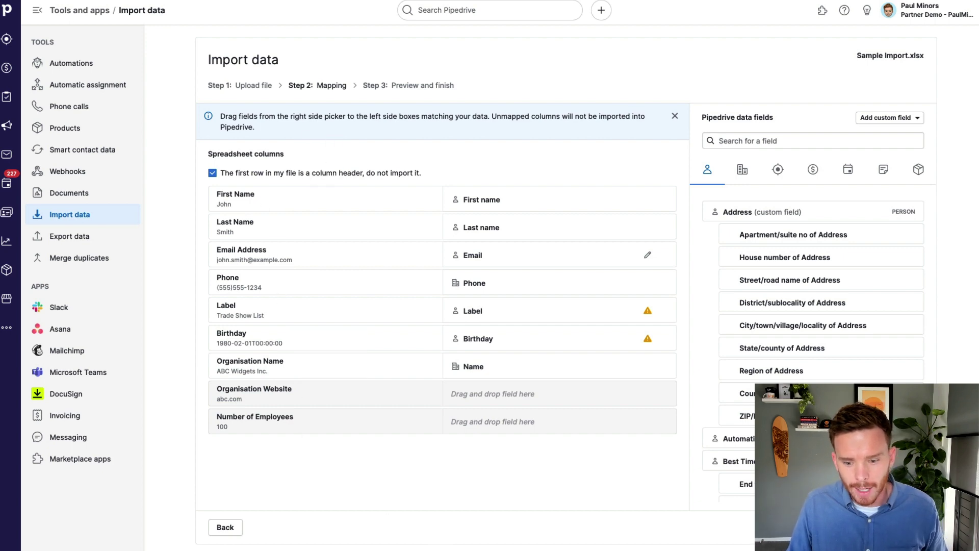
Step: Compare the header row and a sample record in the Excel workbook with the spreadsheet columns listed in Pipedrive's import mapping
{"action": "key", "text": "super+Tab"}
{"action": "left_click_drag", "start_coordinate": [76, 108], "coordinate": [666, 109]}
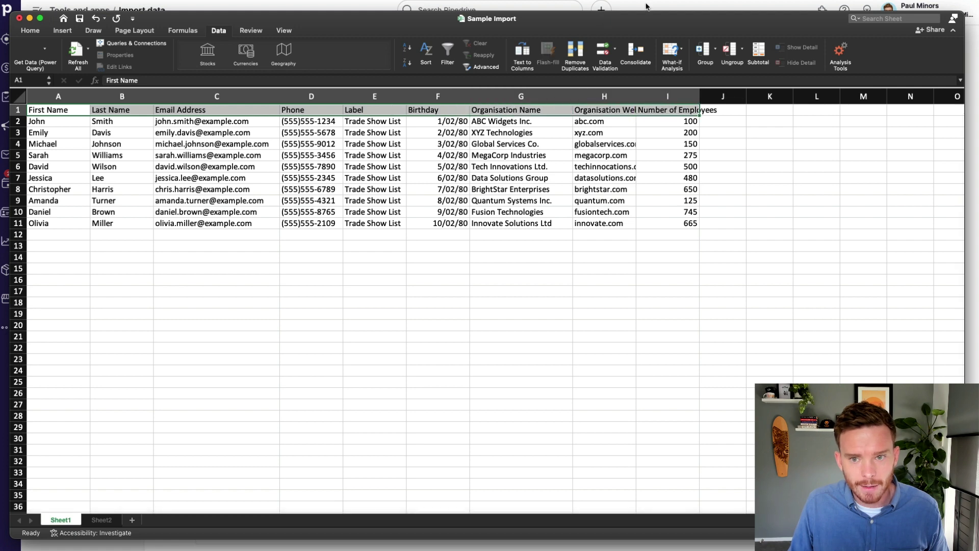
{"action": "key", "text": "super+Tab"}
{"action": "mouse_move", "coordinate": [371, 389]}
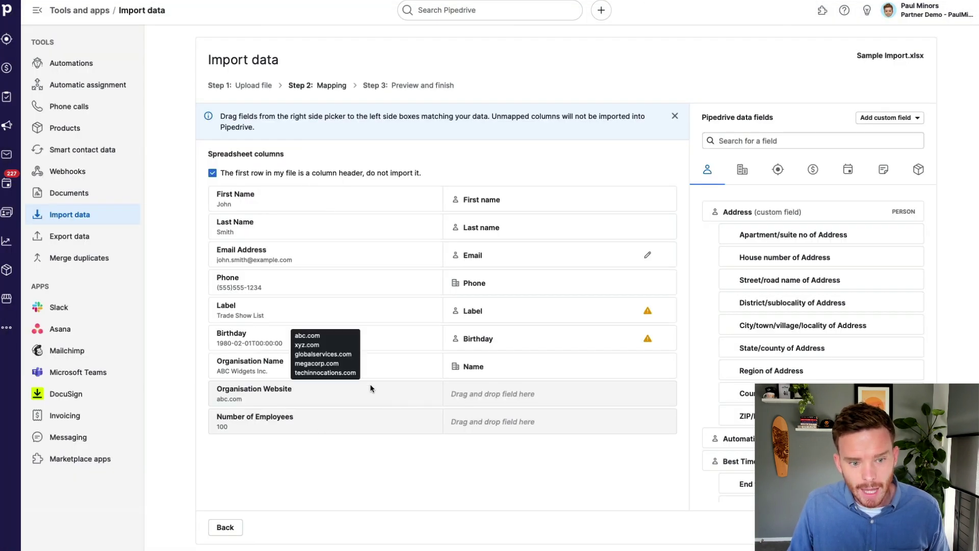
{"action": "mouse_move", "coordinate": [236, 206]}
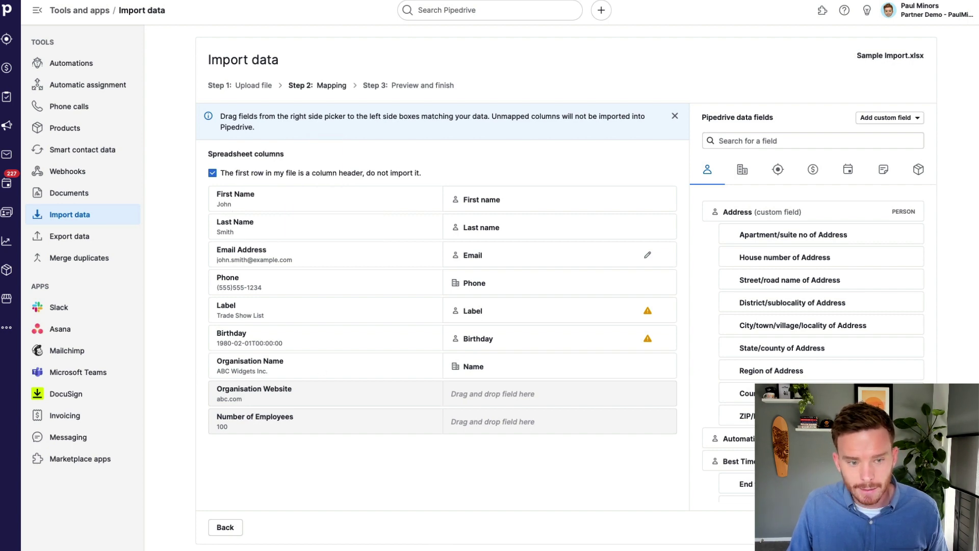
{"action": "key", "text": "super+Tab"}
{"action": "left_click_drag", "start_coordinate": [69, 128], "coordinate": [649, 125]}
{"action": "key", "text": "super+Tab"}
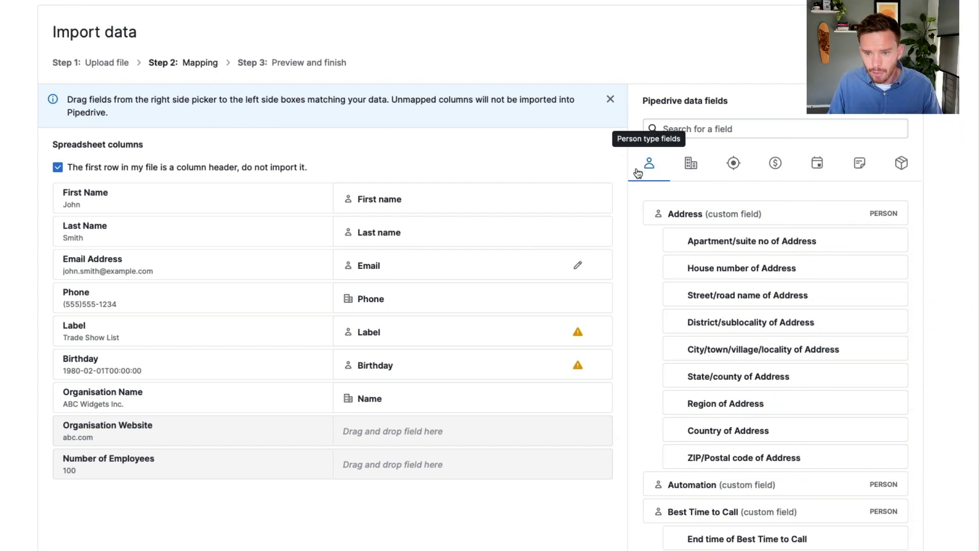
Step: Browse the available person fields in the Pipedrive data fields list and switch to the organization fields
{"action": "scroll", "coordinate": [772, 293], "scroll_direction": "down", "scroll_amount": 5}
{"action": "scroll", "coordinate": [769, 286], "scroll_direction": "down", "scroll_amount": 2}
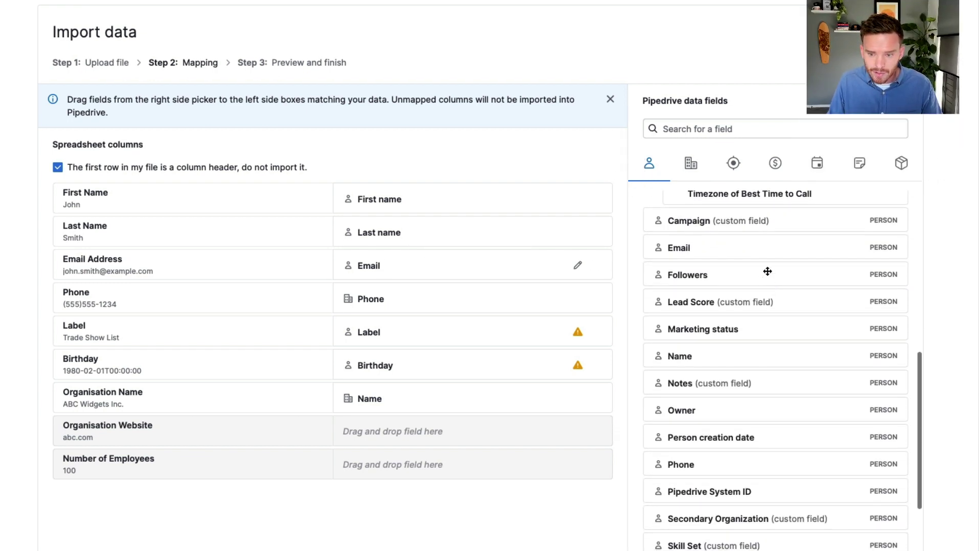
{"action": "scroll", "coordinate": [762, 331], "scroll_direction": "down", "scroll_amount": 2}
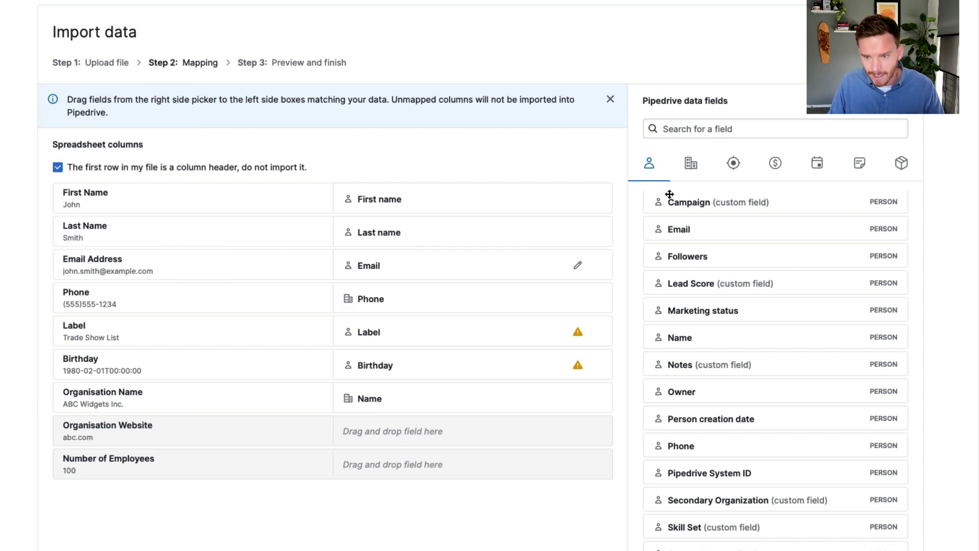
{"action": "left_click", "coordinate": [690, 163]}
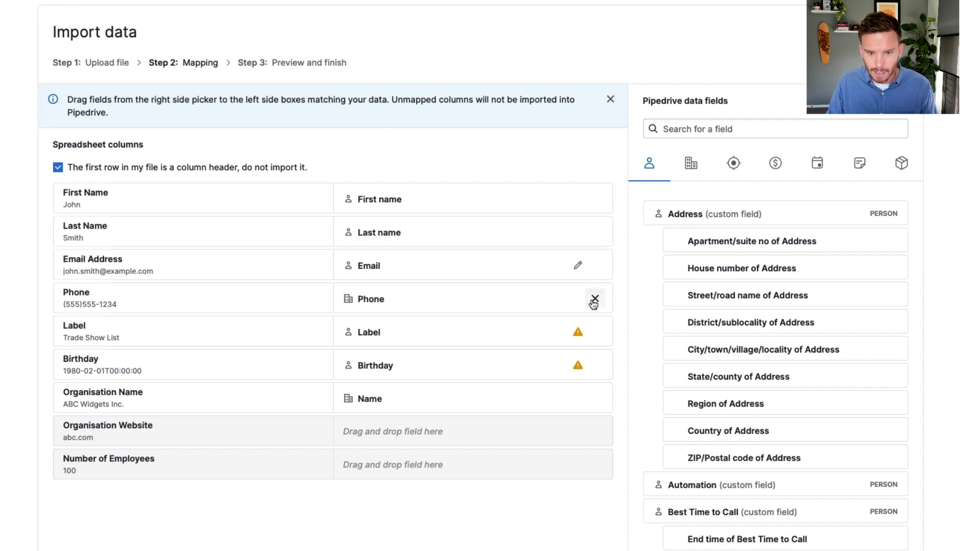
Step: Remove the organization Phone field from the Phone column and map the person Phone field to it instead
{"action": "left_click", "coordinate": [595, 300]}
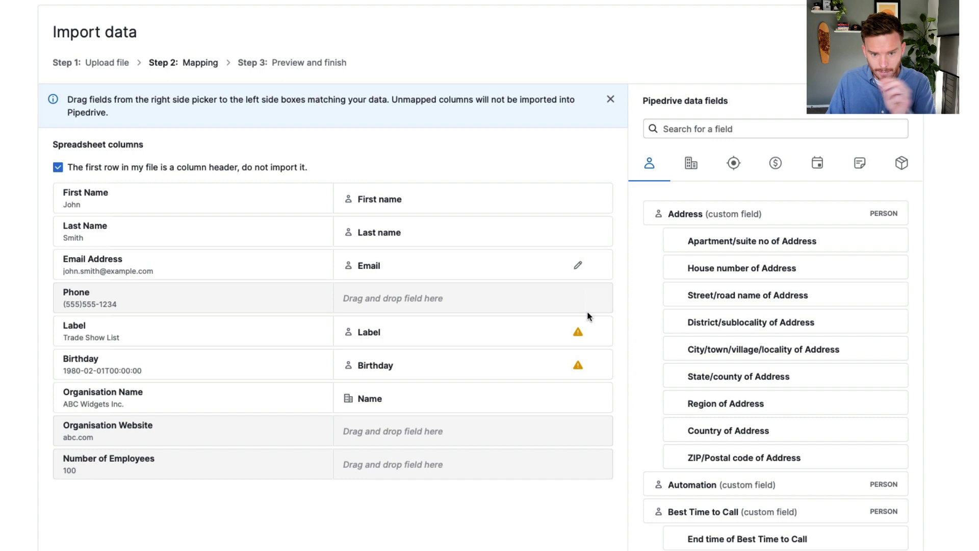
{"action": "left_click", "coordinate": [692, 130]}
{"action": "type", "text": "phone"}
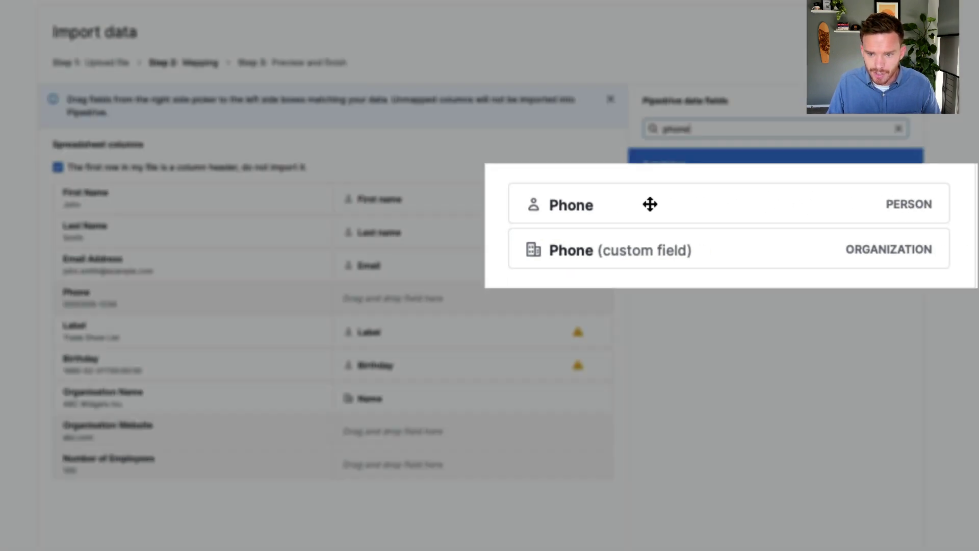
{"action": "left_click_drag", "start_coordinate": [734, 213], "coordinate": [430, 300]}
Step: Search the data fields for "label" and open the unmapped values of the Label column's person field
{"action": "mouse_move", "coordinate": [132, 295]}
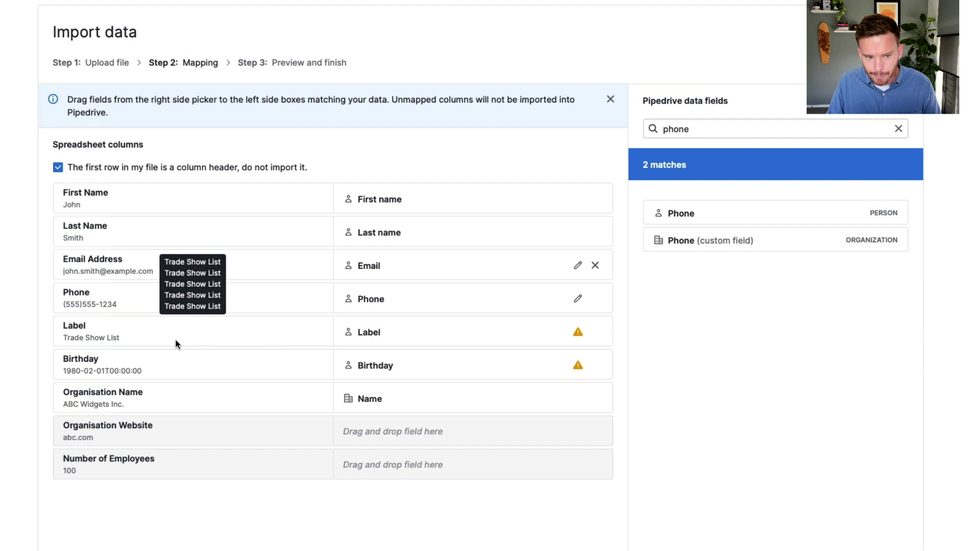
{"action": "double_click", "coordinate": [725, 127]}
{"action": "type", "text": "label"}
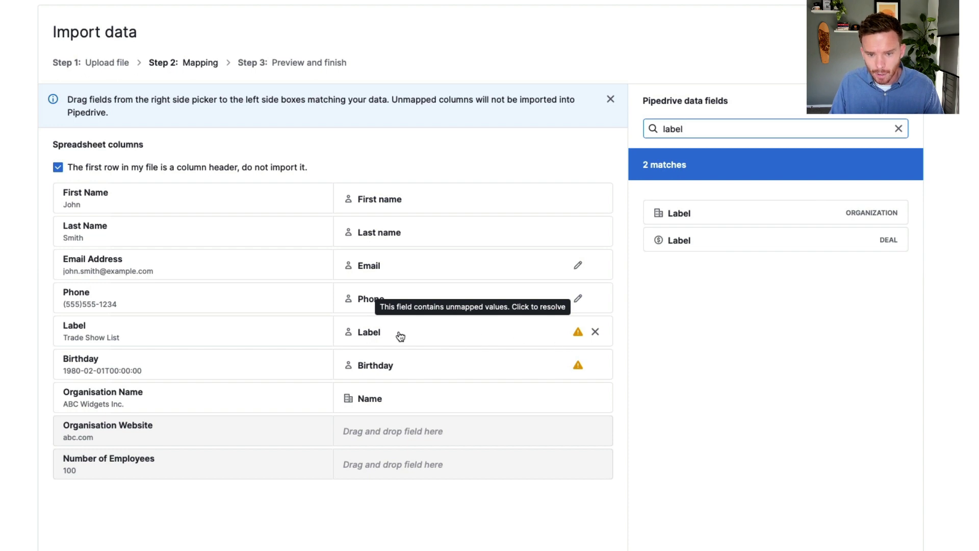
{"action": "left_click", "coordinate": [473, 337]}
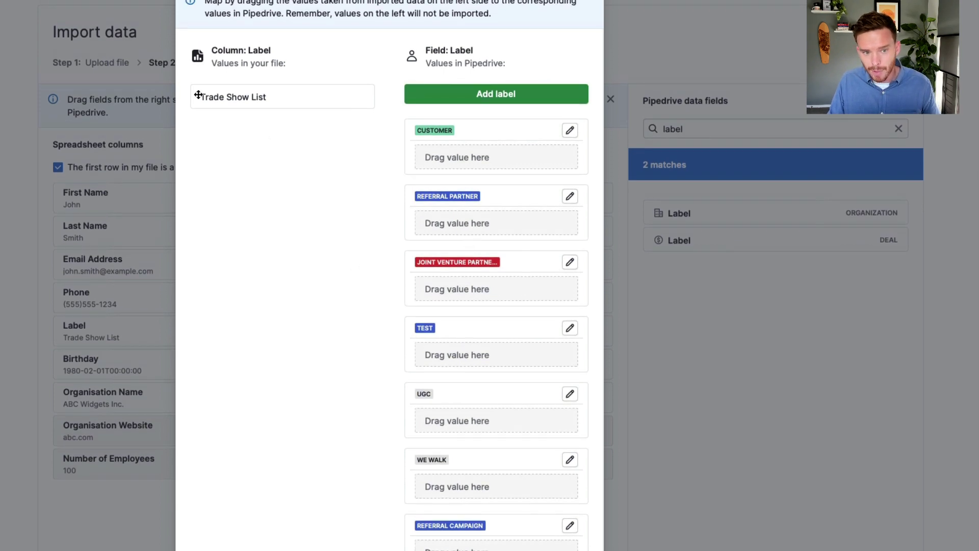
Step: Add a new yellow label named Trade Show List to the person Label field and save it
{"action": "left_click", "coordinate": [508, 102]}
{"action": "left_click", "coordinate": [464, 216]}
{"action": "left_click", "coordinate": [459, 172]}
{"action": "type", "text": "Trade Show "}
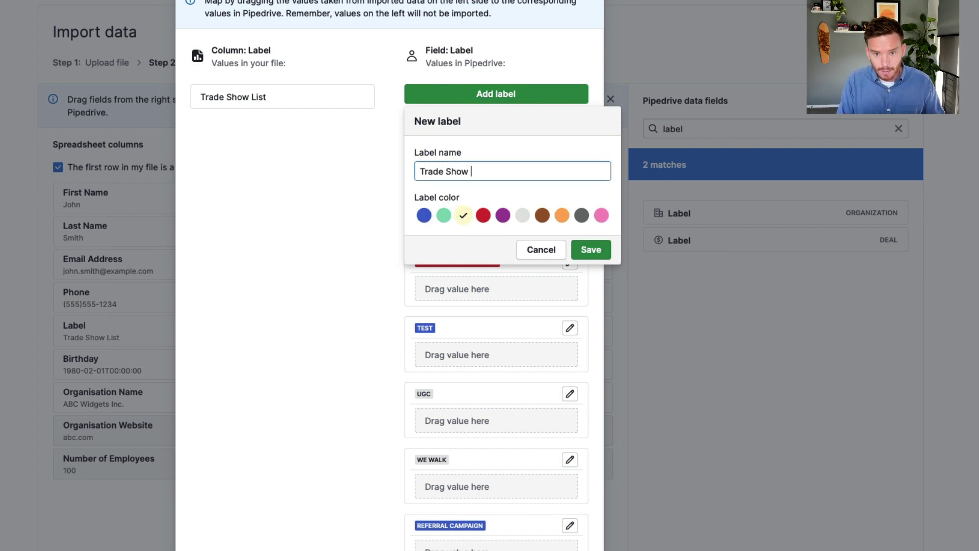
{"action": "type", "text": "List"}
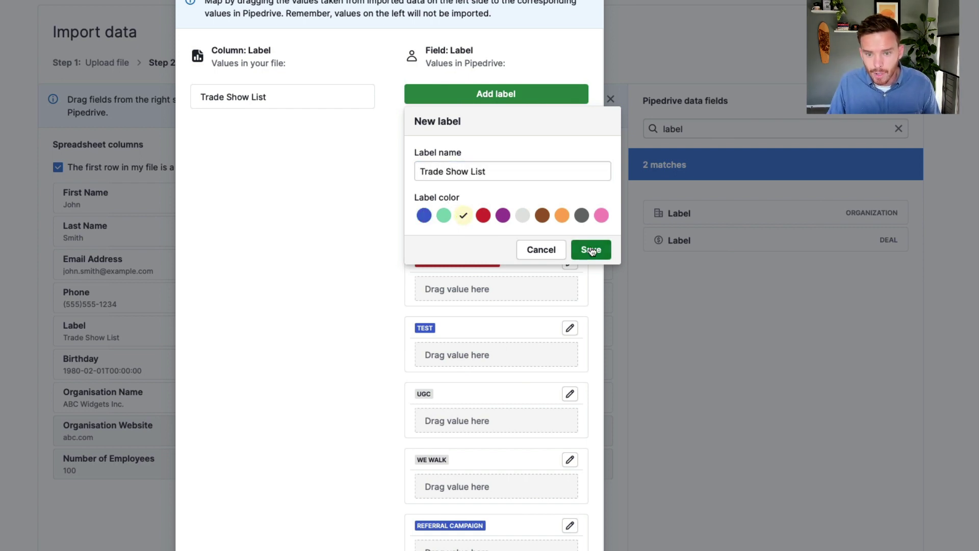
{"action": "left_click", "coordinate": [589, 253]}
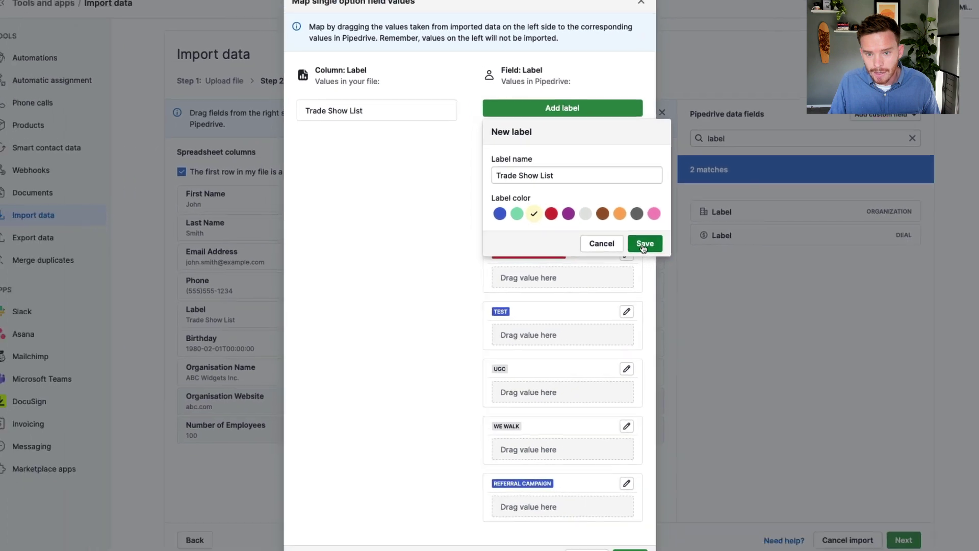
{"action": "left_click", "coordinate": [644, 245]}
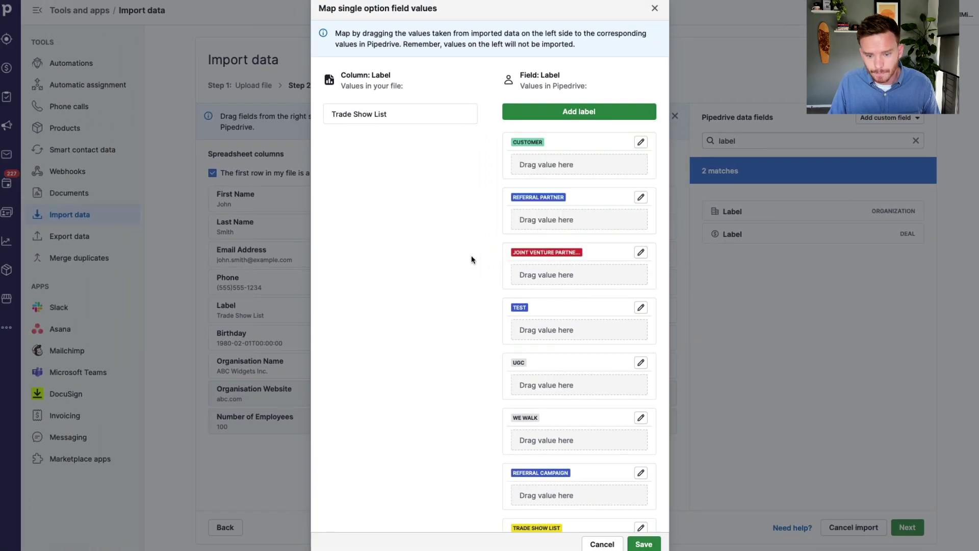
Step: Map the file's Trade Show List value to the Trade Show List label and save the value mapping
{"action": "scroll", "coordinate": [602, 312], "scroll_direction": "down", "scroll_amount": 2}
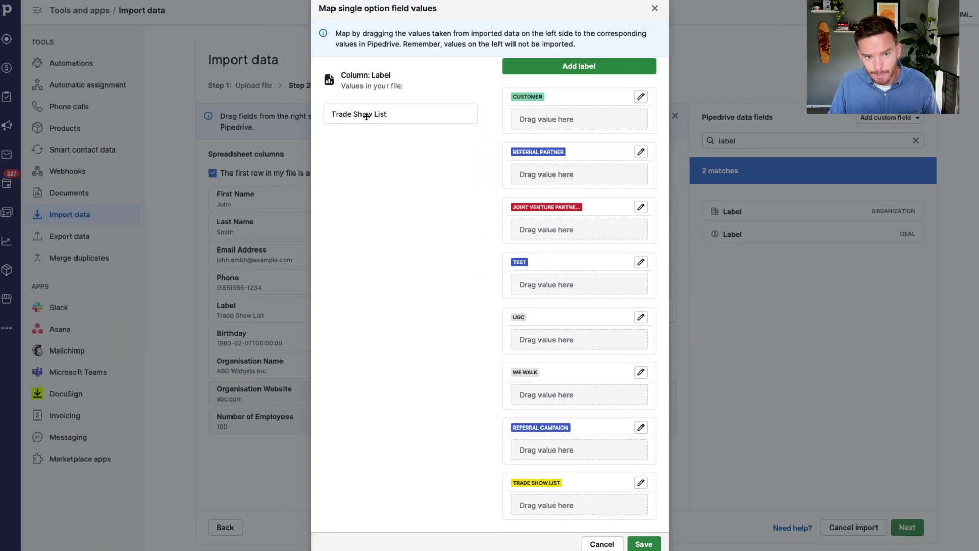
{"action": "left_click_drag", "start_coordinate": [361, 113], "coordinate": [543, 506]}
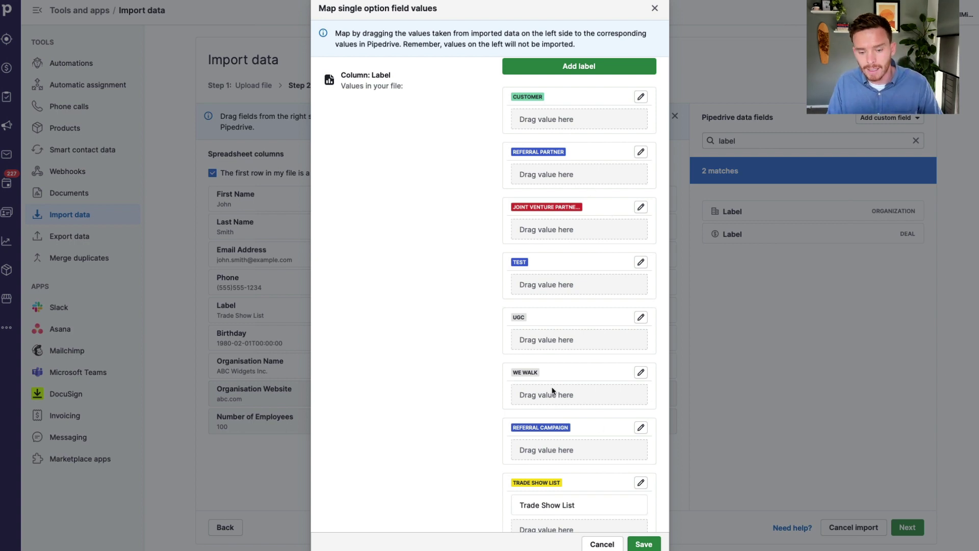
{"action": "scroll", "coordinate": [552, 391], "scroll_direction": "down", "scroll_amount": 1}
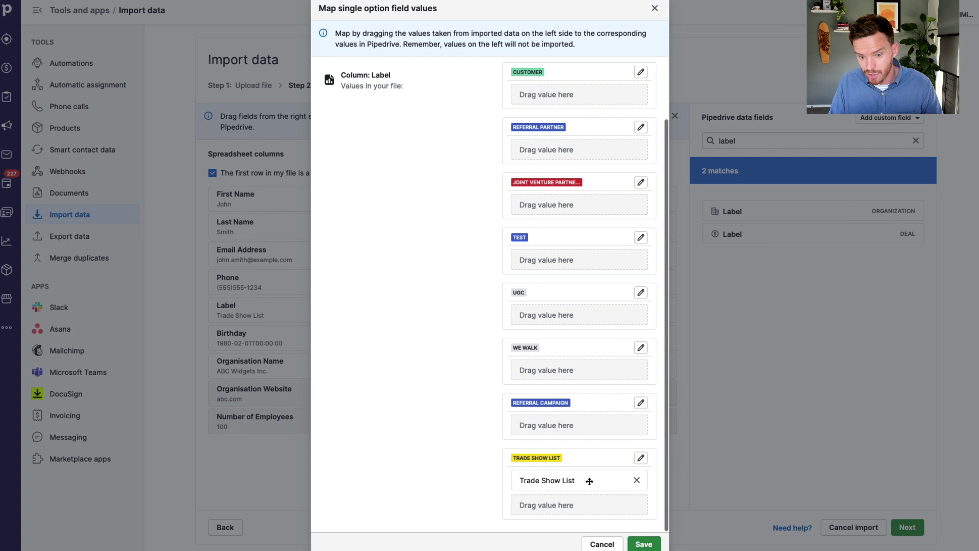
{"action": "left_click", "coordinate": [643, 543]}
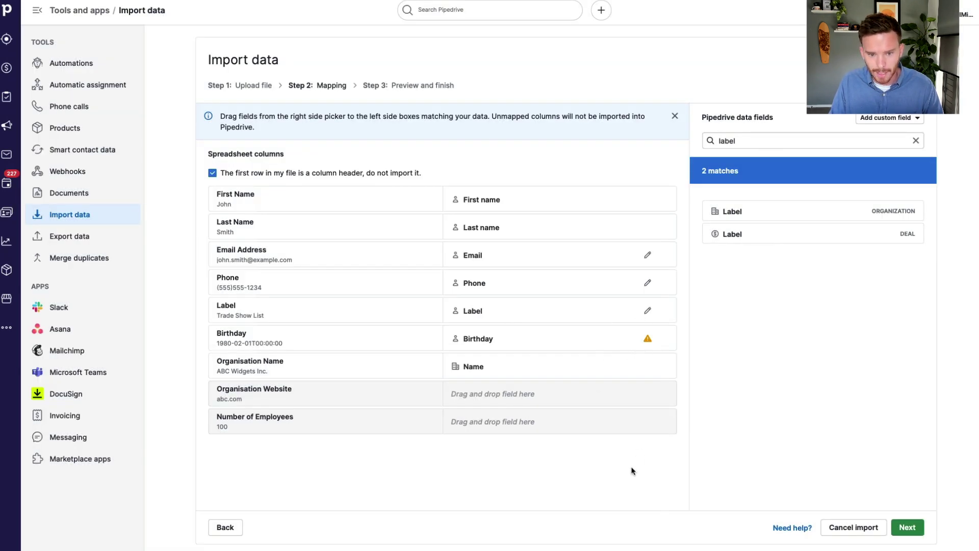
Step: Set the Birthday field to contain a date in dd mm yyyy format and save the date settings
{"action": "left_click", "coordinate": [639, 341]}
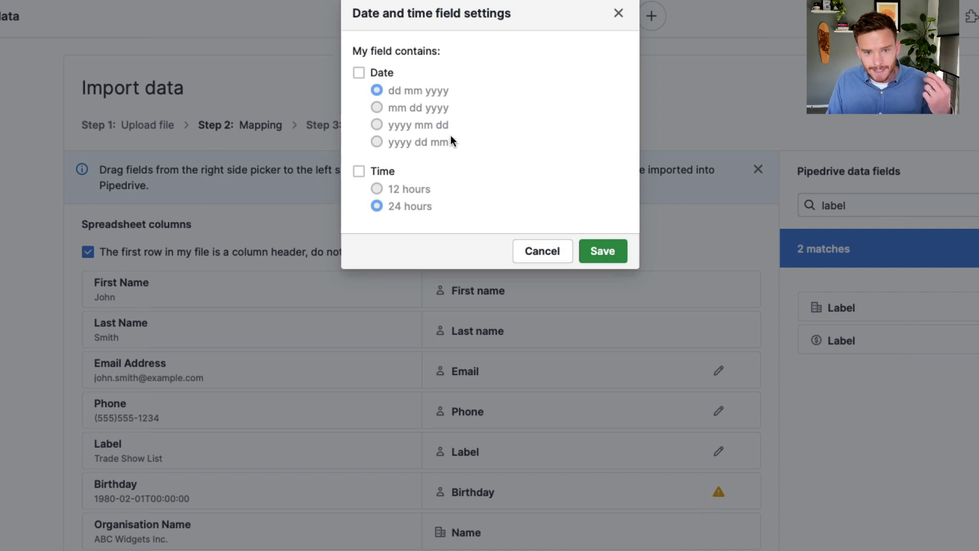
{"action": "left_click", "coordinate": [381, 70]}
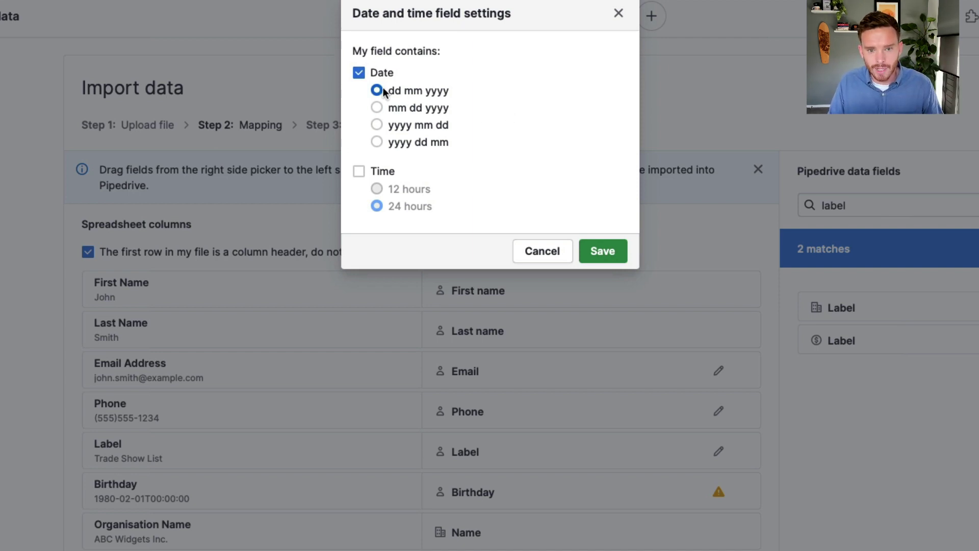
{"action": "left_click", "coordinate": [610, 249]}
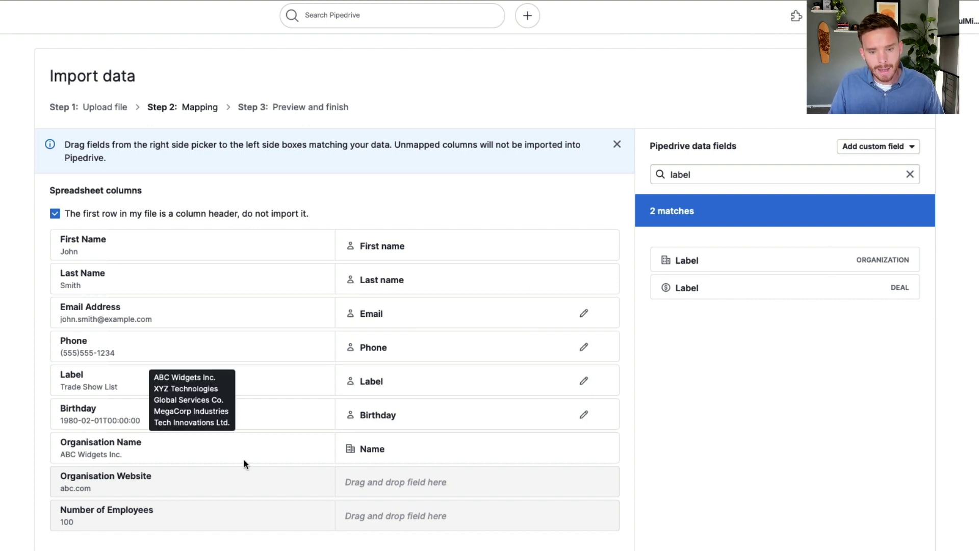
Step: Search the data fields for "webs" and map the organization Website custom field to the Organisation Website column
{"action": "mouse_move", "coordinate": [158, 450]}
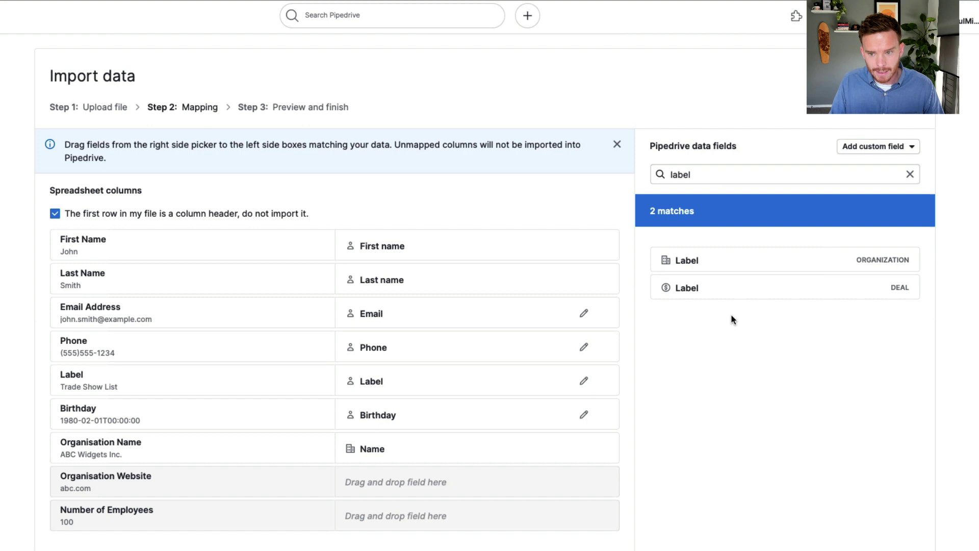
{"action": "double_click", "coordinate": [727, 177]}
{"action": "type", "text": "webs"}
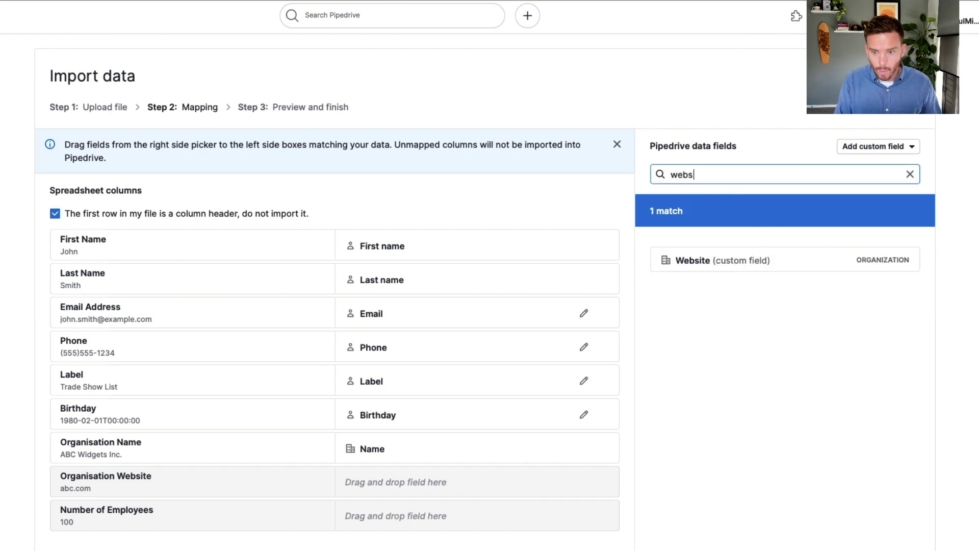
{"action": "left_click_drag", "start_coordinate": [721, 262], "coordinate": [486, 458]}
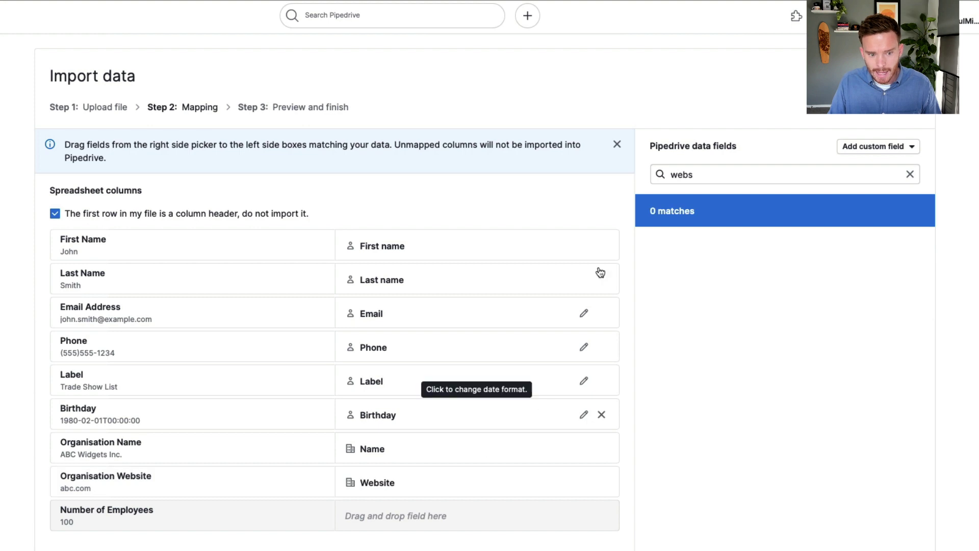
Step: Search the data fields for "emplo" and map the organization No of Employees custom field to the Number of Employees column
{"action": "double_click", "coordinate": [708, 171]}
{"action": "type", "text": "emplo"}
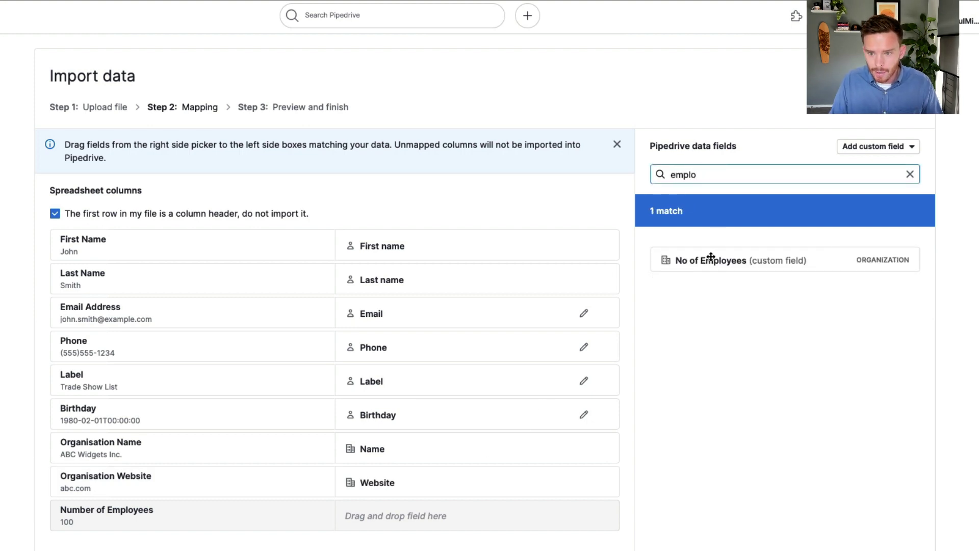
{"action": "left_click_drag", "start_coordinate": [711, 257], "coordinate": [403, 515]}
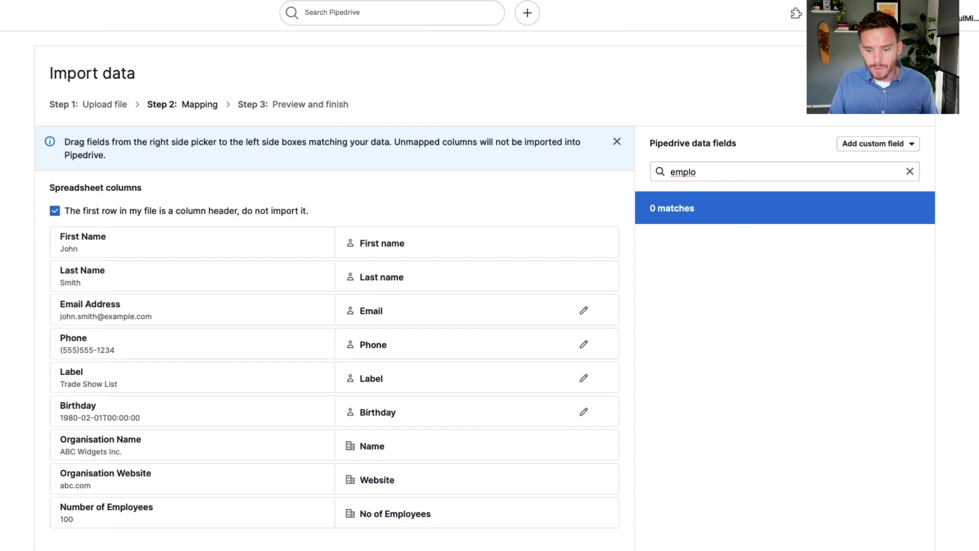
Step: Switch to the Sample Import workbook in Excel and examine how the first record's row combines person and organisation columns
{"action": "key", "text": "super+Tab"}
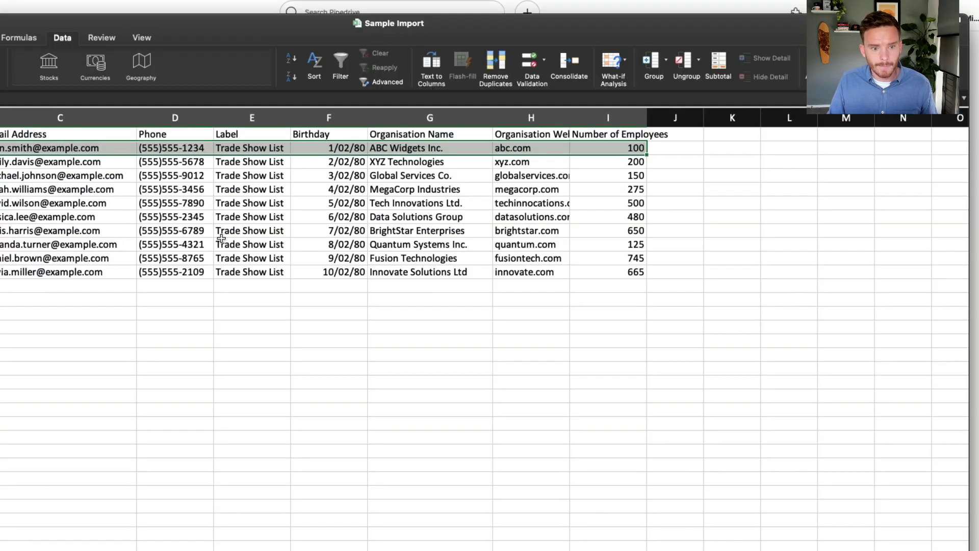
{"action": "left_click", "coordinate": [176, 117]}
{"action": "left_click", "coordinate": [75, 117]}
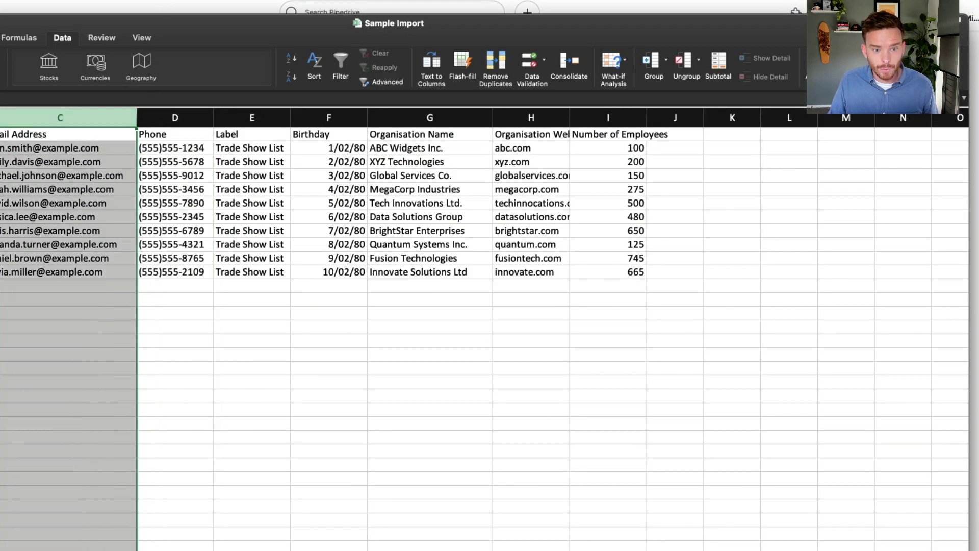
{"action": "key", "text": "super+Tab"}
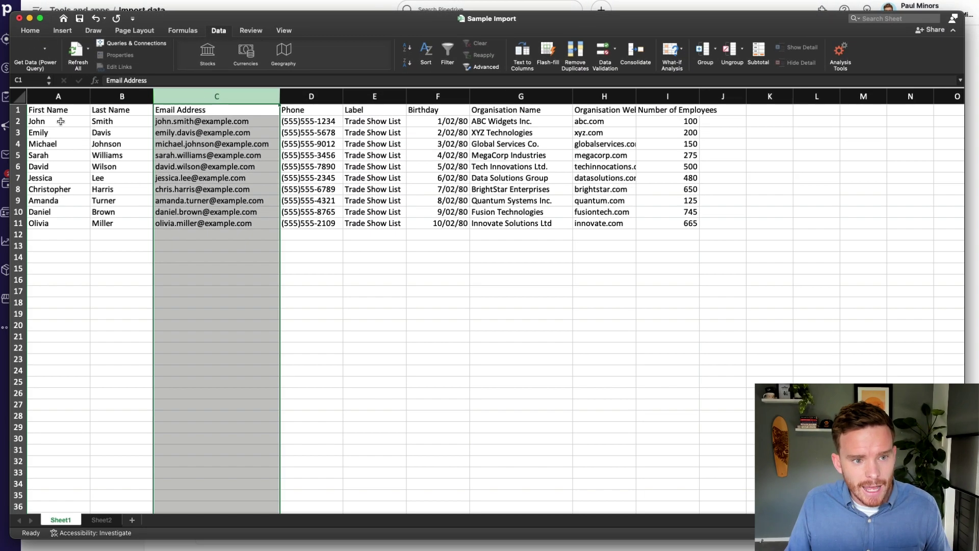
{"action": "left_click_drag", "start_coordinate": [0, 133], "coordinate": [650, 137]}
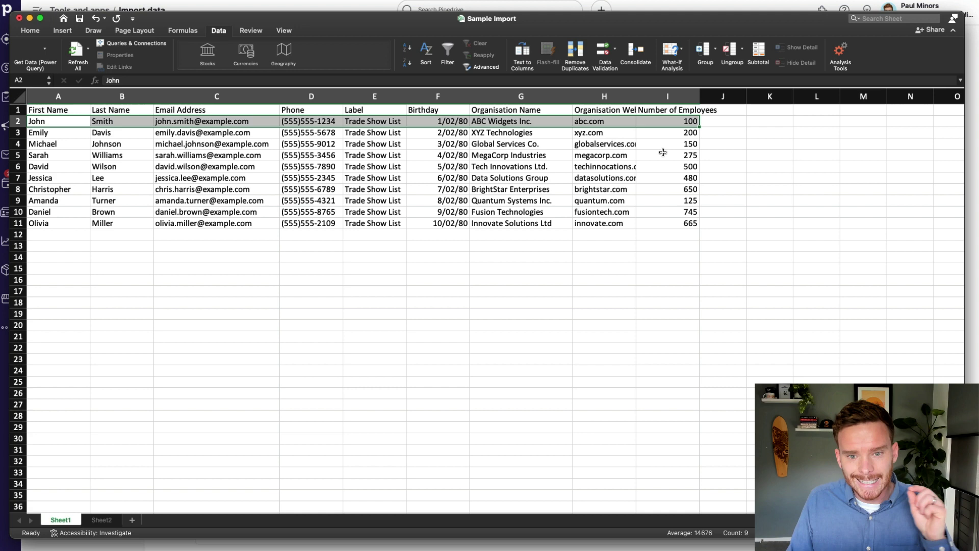
{"action": "left_click_drag", "start_coordinate": [65, 123], "coordinate": [649, 125]}
{"action": "left_click_drag", "start_coordinate": [44, 119], "coordinate": [449, 122]}
{"action": "left_click_drag", "start_coordinate": [516, 121], "coordinate": [684, 123]}
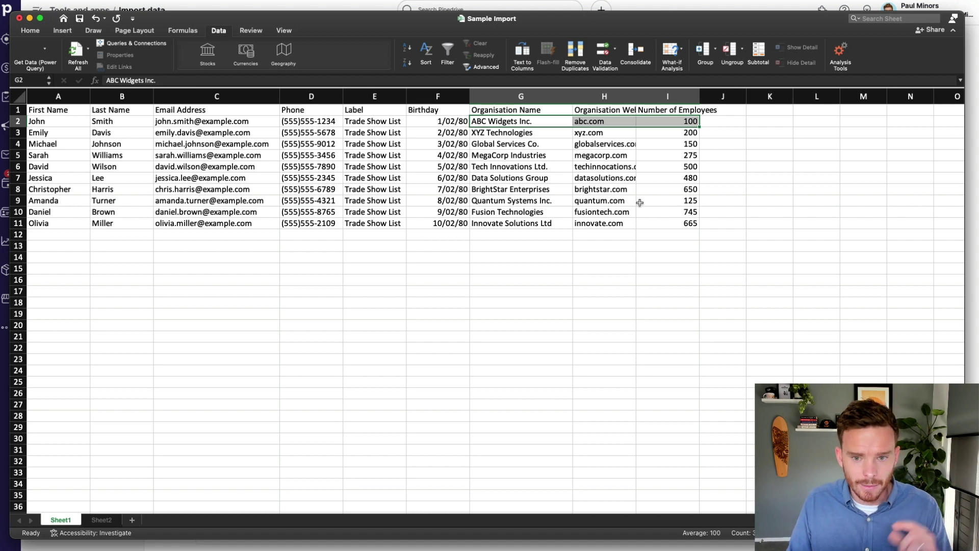
Step: Examine the two ABC Widgets Inc. rows in the workbook, comparing their person details with the repeated organisation details
{"action": "key", "text": "super+Tab"}
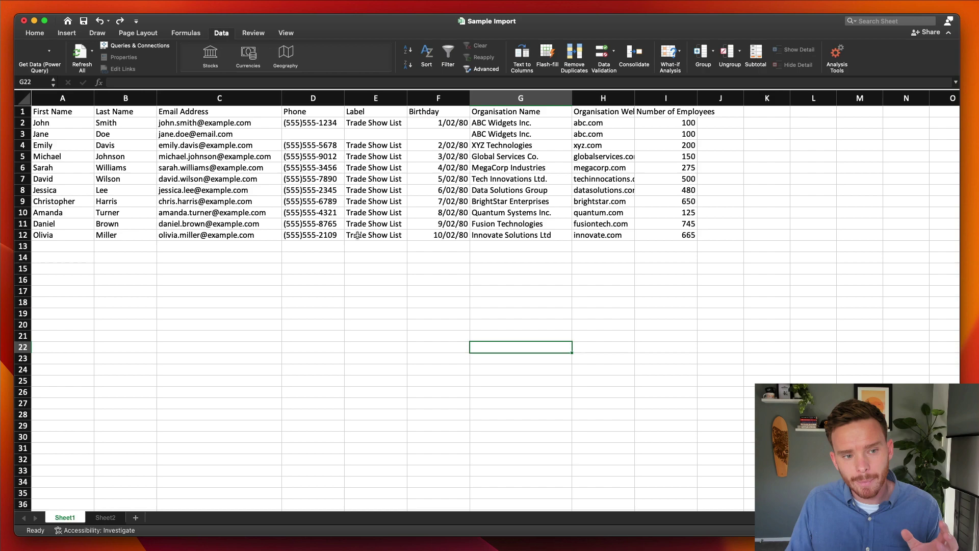
{"action": "left_click_drag", "start_coordinate": [75, 122], "coordinate": [426, 135]}
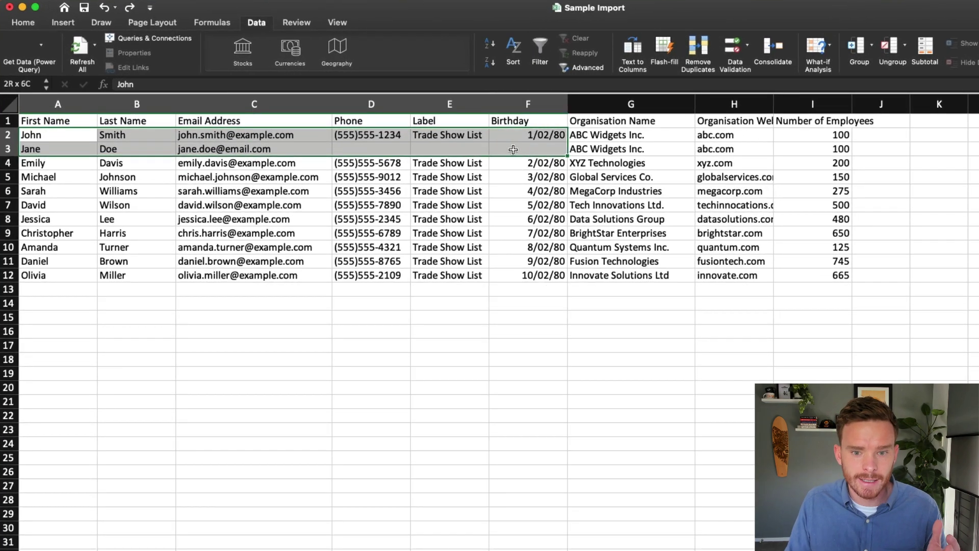
{"action": "left_click_drag", "start_coordinate": [596, 137], "coordinate": [789, 150]}
{"action": "left_click_drag", "start_coordinate": [91, 132], "coordinate": [788, 137]}
{"action": "left_click_drag", "start_coordinate": [67, 153], "coordinate": [811, 152]}
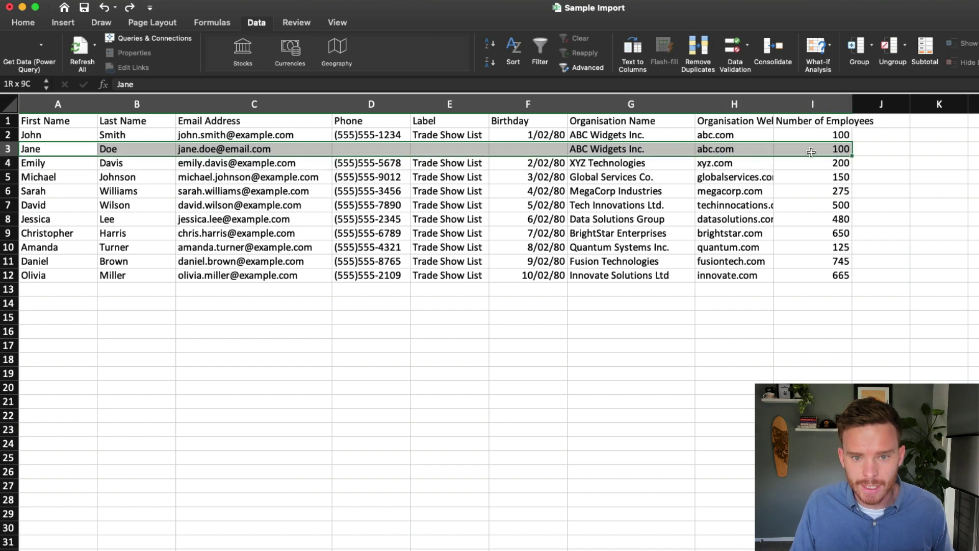
{"action": "left_click_drag", "start_coordinate": [609, 136], "coordinate": [842, 149]}
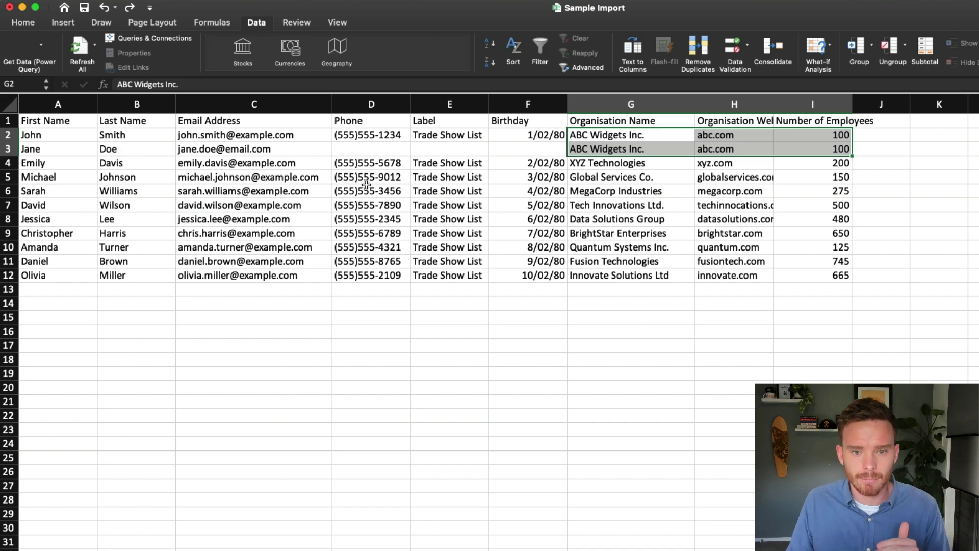
Step: Switch back to Pipedrive and continue the import from mapping to the preview and finish stage
{"action": "key", "text": "super+Tab"}
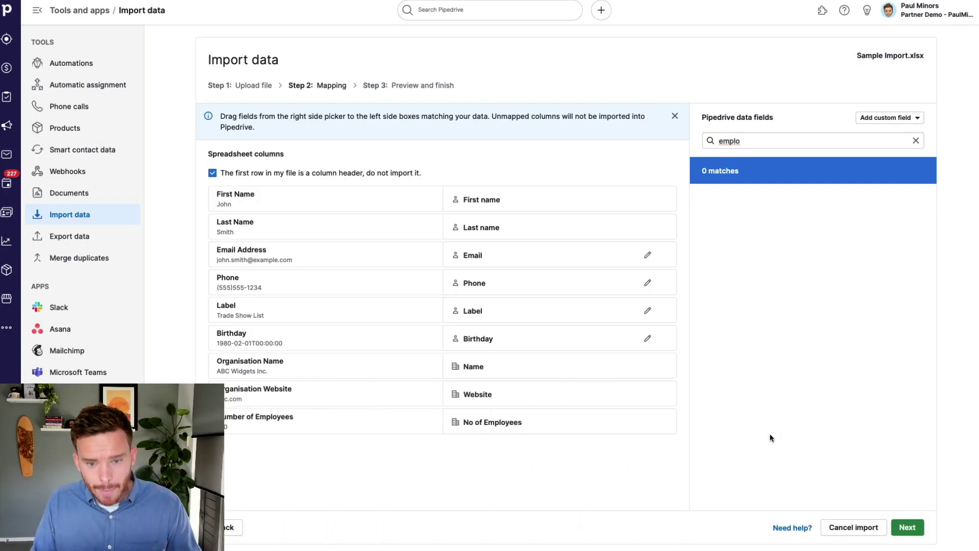
{"action": "left_click", "coordinate": [907, 528]}
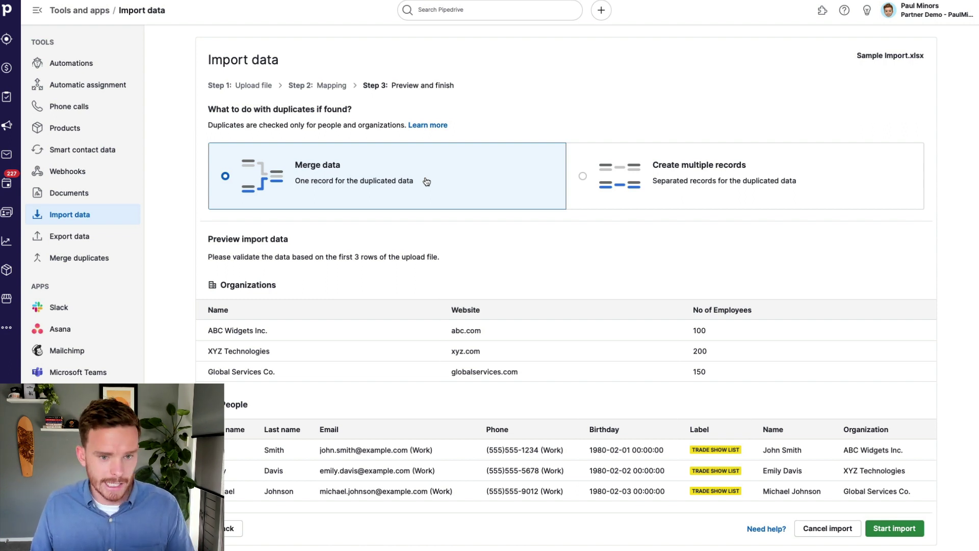
{"action": "scroll", "coordinate": [427, 182], "scroll_direction": "down", "scroll_amount": 1}
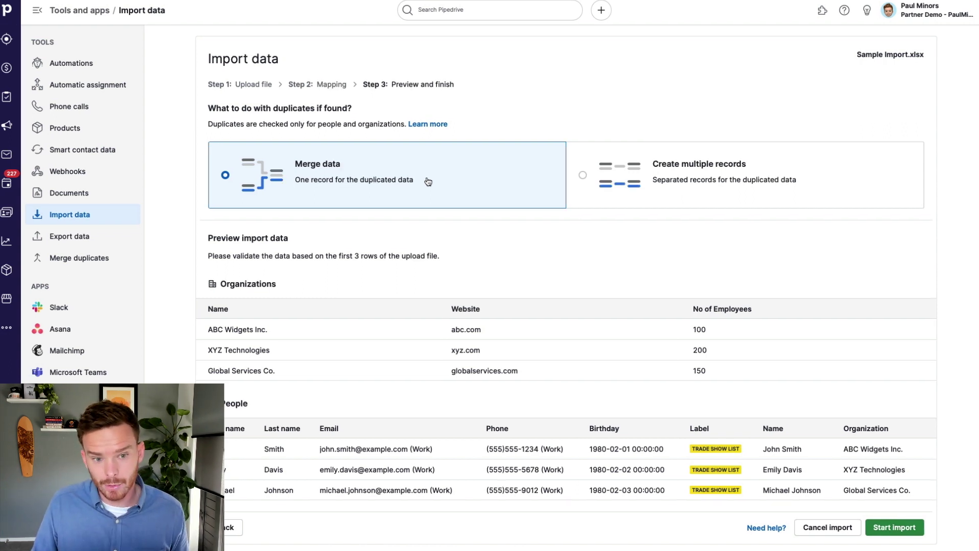
Step: Try the Create multiple records option for duplicates and look back at the rows in the Sample Import workbook
{"action": "left_click", "coordinate": [639, 182]}
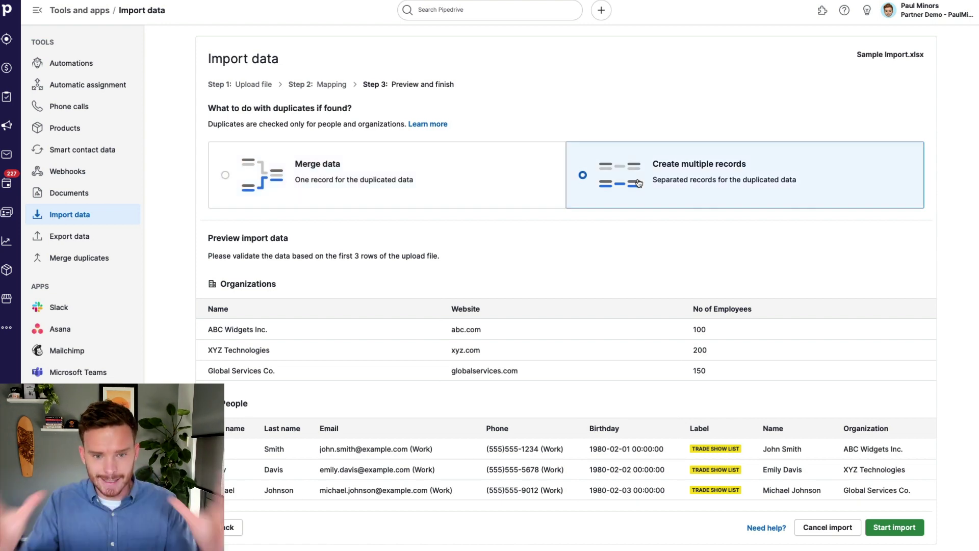
{"action": "key", "text": "super+Tab"}
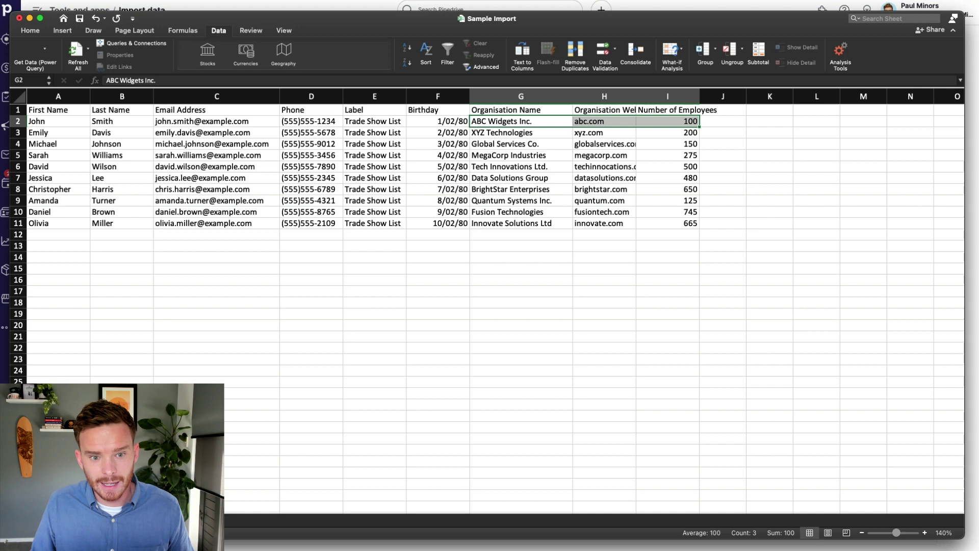
{"action": "key", "text": "super+Tab"}
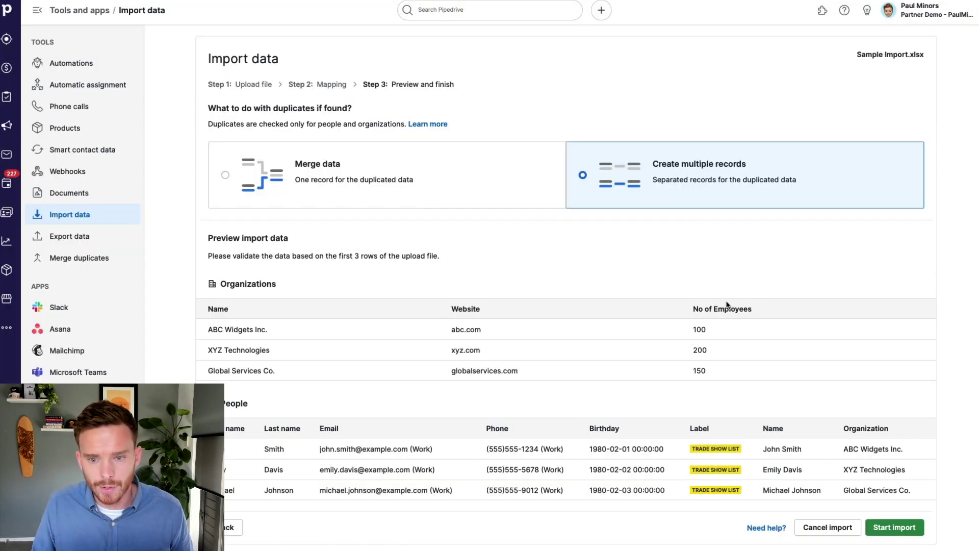
Step: Choose Merge data for duplicates, start the import, and check the Sample Import.xlsx entry in the import history
{"action": "left_click", "coordinate": [390, 172]}
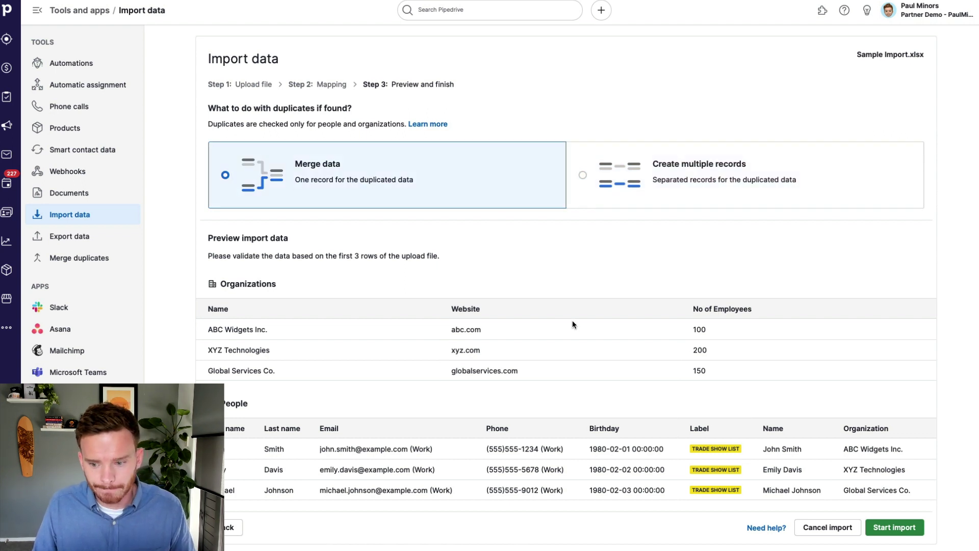
{"action": "left_click", "coordinate": [893, 527]}
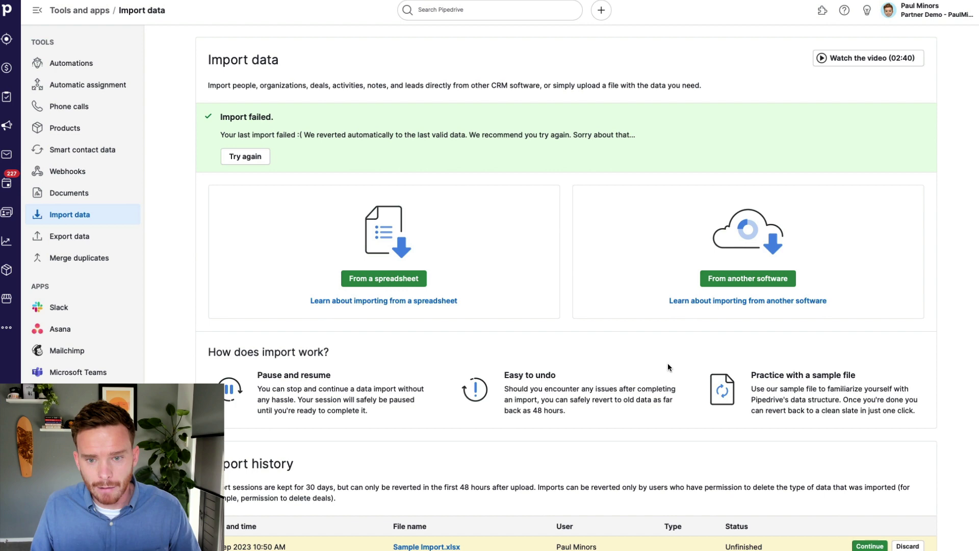
{"action": "scroll", "coordinate": [665, 364], "scroll_direction": "down", "scroll_amount": 1}
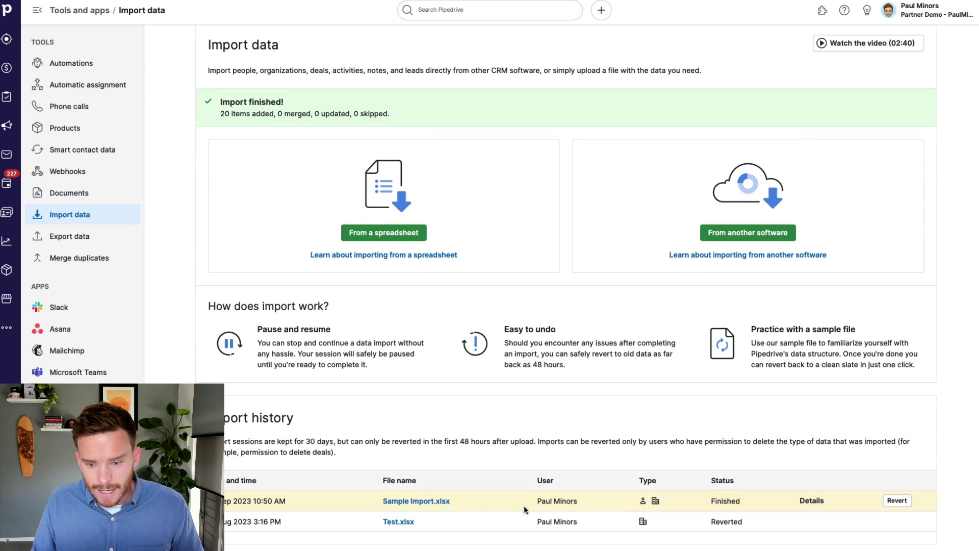
{"action": "scroll", "coordinate": [668, 508], "scroll_direction": "up", "scroll_amount": 1}
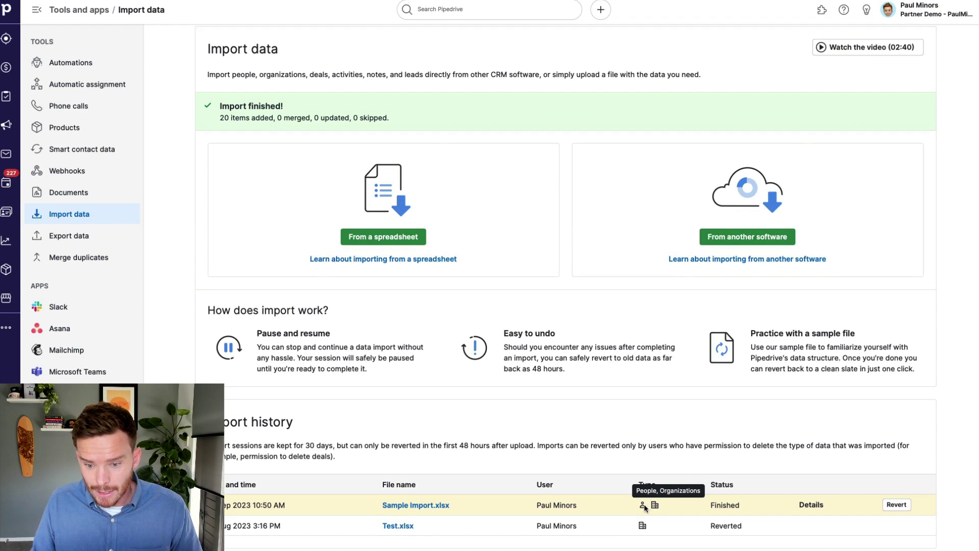
Step: Check the Sample Import.xlsx import details against the people and organisation columns in the Sample Import workbook
{"action": "left_click", "coordinate": [811, 504]}
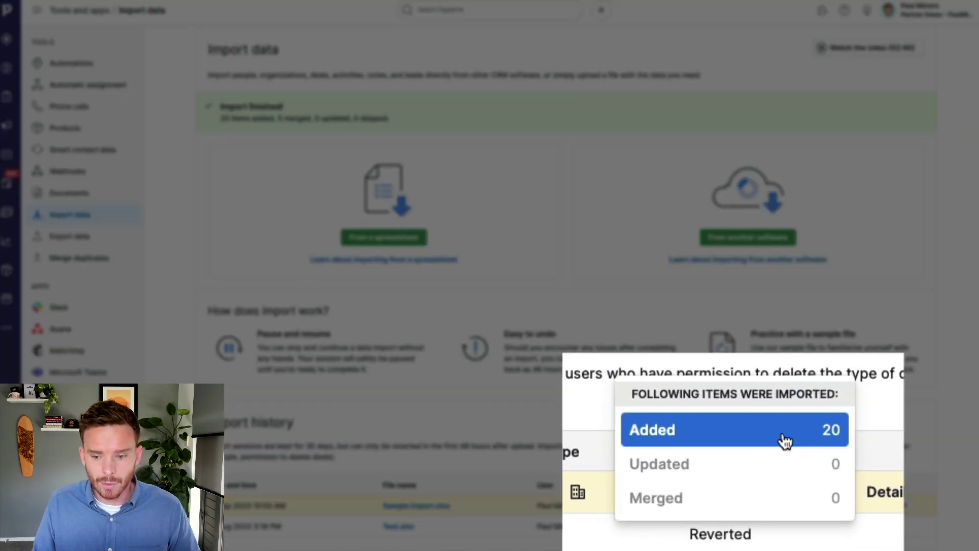
{"action": "key", "text": "super+Tab"}
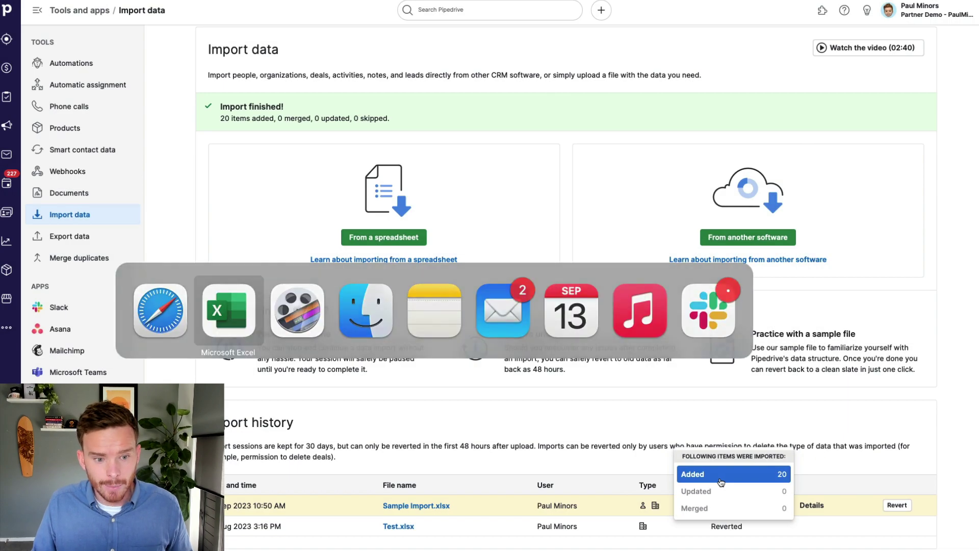
{"action": "left_click_drag", "start_coordinate": [40, 122], "coordinate": [433, 226]}
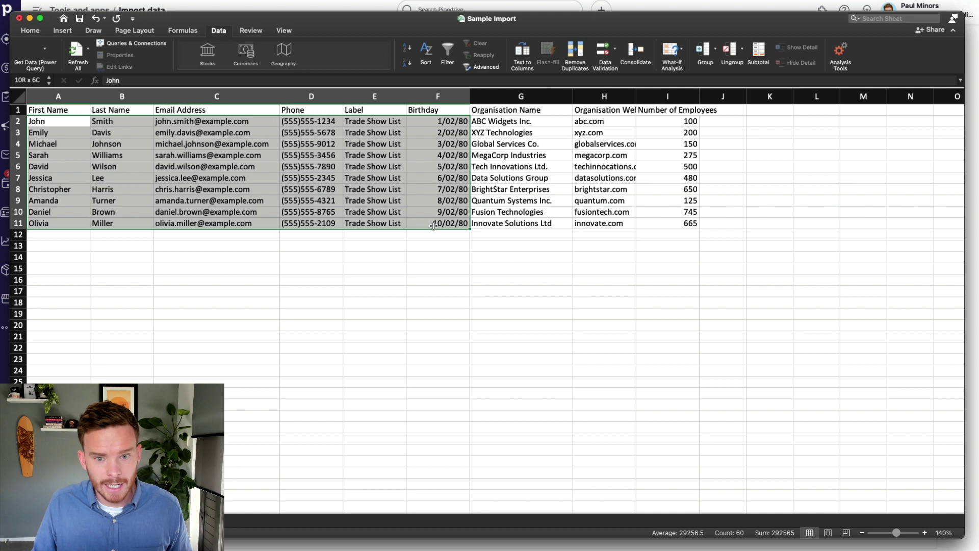
{"action": "left_click_drag", "start_coordinate": [516, 122], "coordinate": [684, 219]}
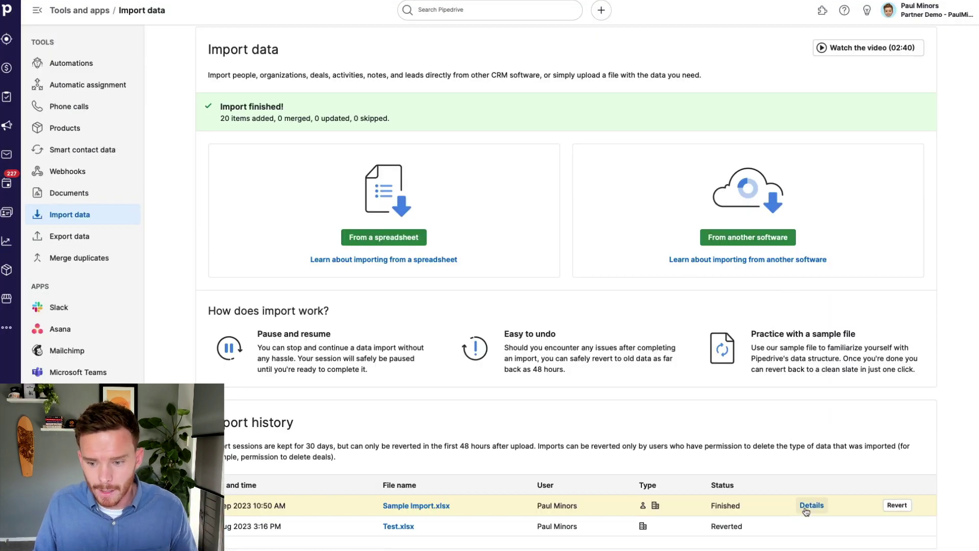
{"action": "left_click", "coordinate": [809, 506]}
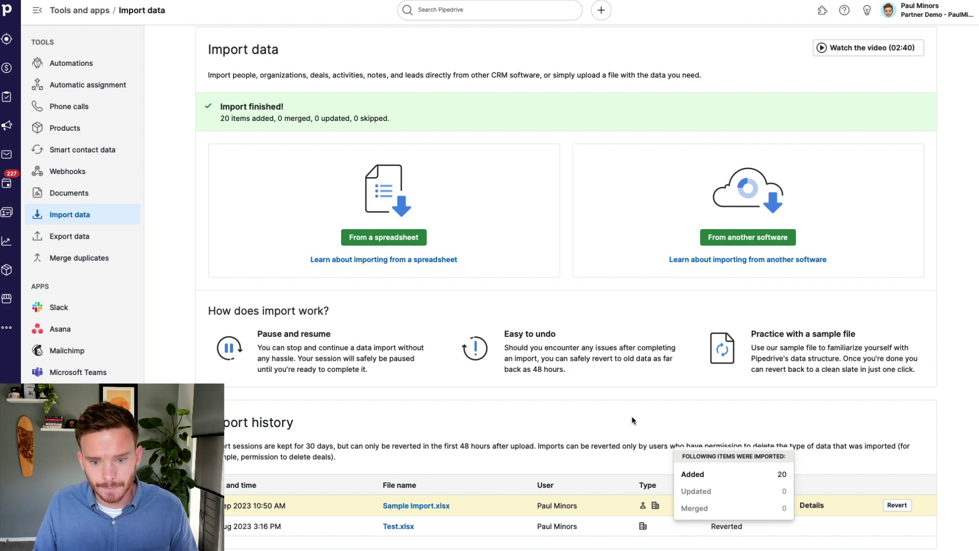
Step: Open the People list in Contacts and collapse its side navigation
{"action": "left_click", "coordinate": [5, 193]}
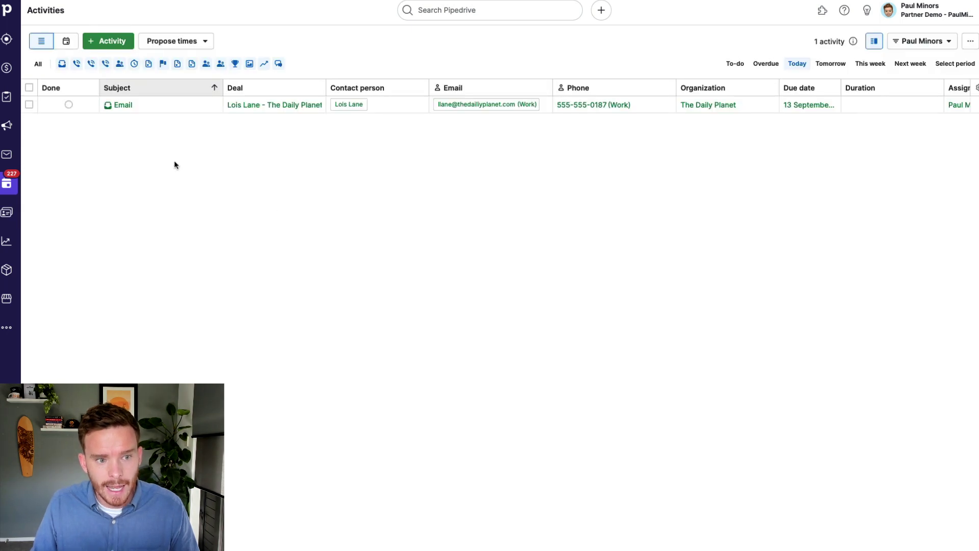
{"action": "left_click", "coordinate": [7, 211]}
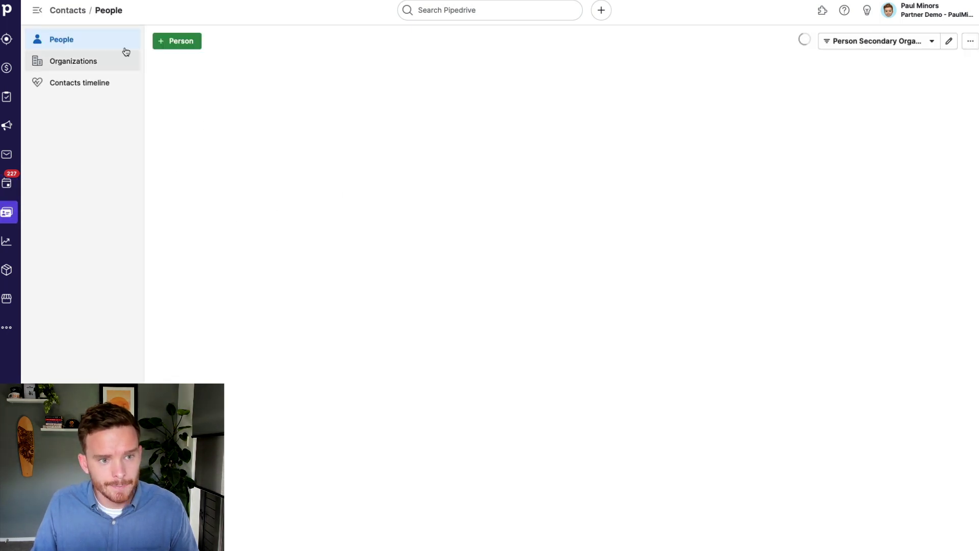
{"action": "left_click", "coordinate": [38, 11]}
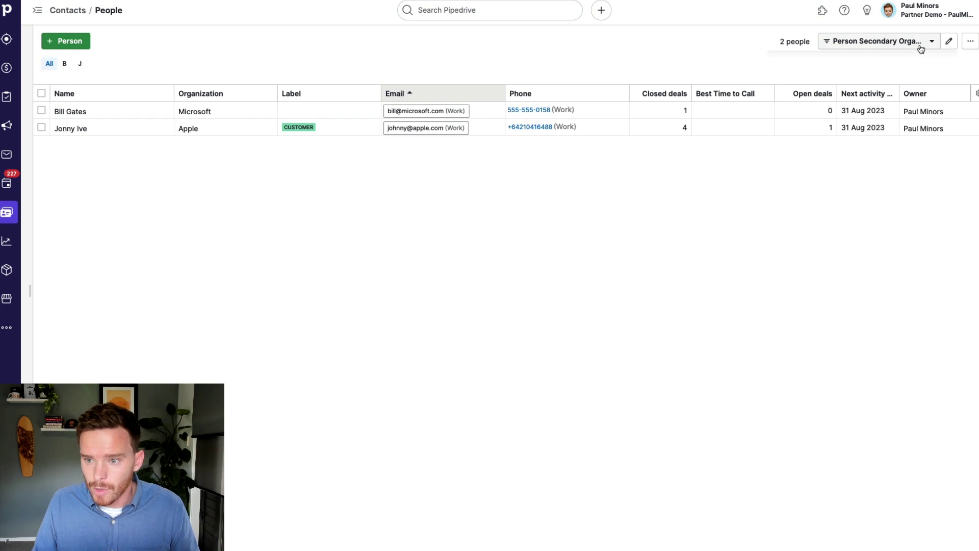
Step: Create and save a people filter with the condition Person Label is Trade Show List
{"action": "left_click", "coordinate": [862, 41]}
{"action": "left_click", "coordinate": [841, 512]}
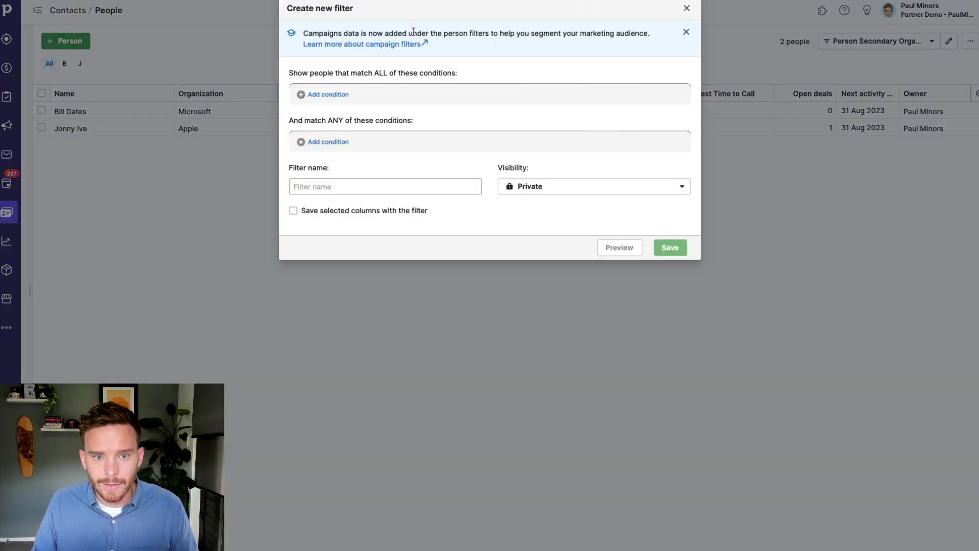
{"action": "left_click", "coordinate": [337, 95]}
{"action": "left_click", "coordinate": [387, 100]}
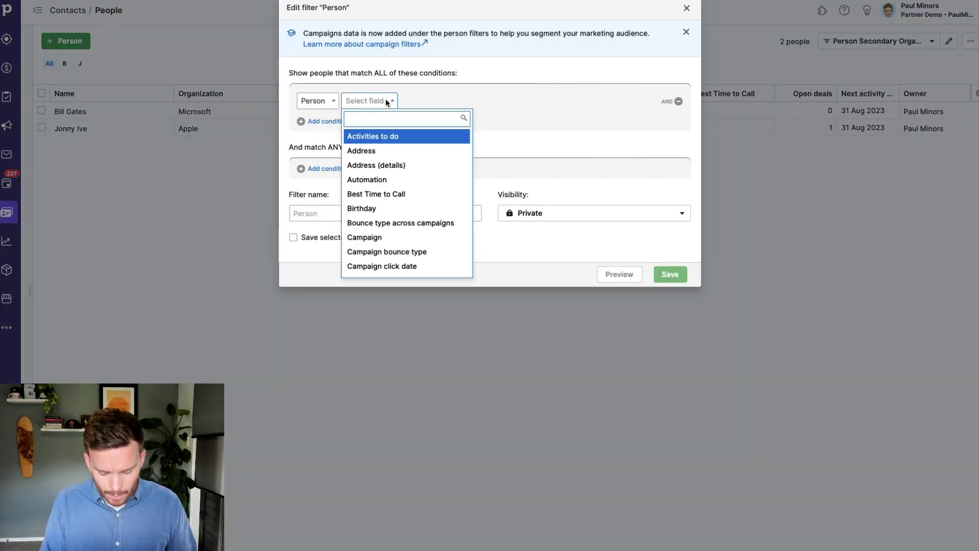
{"action": "type", "text": "labe"}
{"action": "key", "text": "Return"}
{"action": "left_click", "coordinate": [514, 101]}
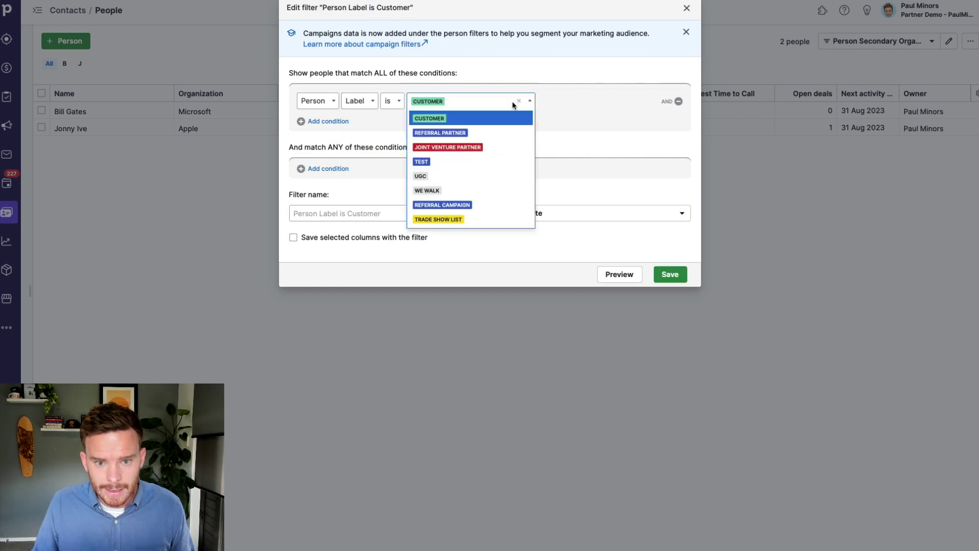
{"action": "left_click", "coordinate": [503, 220]}
{"action": "left_click", "coordinate": [682, 276]}
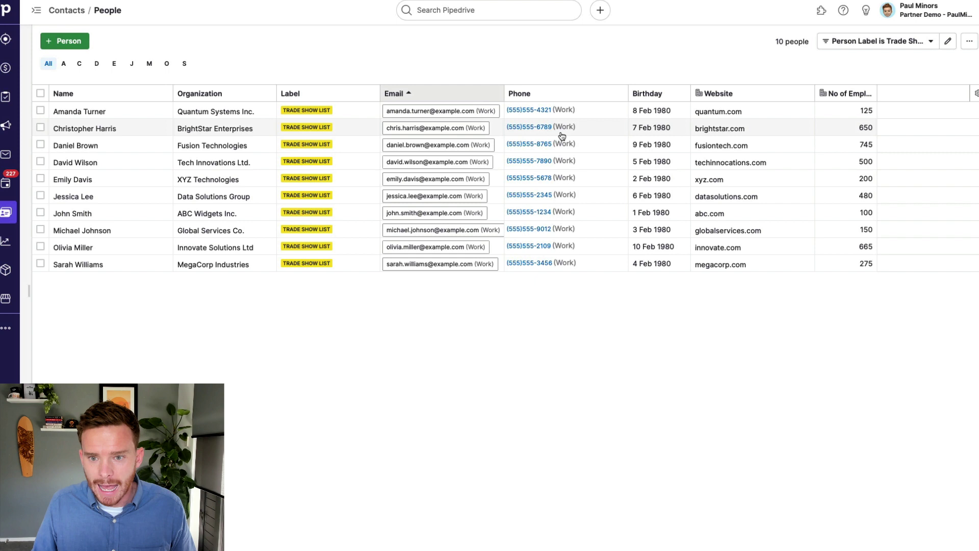
Step: Open the Quantum Systems Inc. contact's record and review the imported person and organization details
{"action": "left_click", "coordinate": [102, 111]}
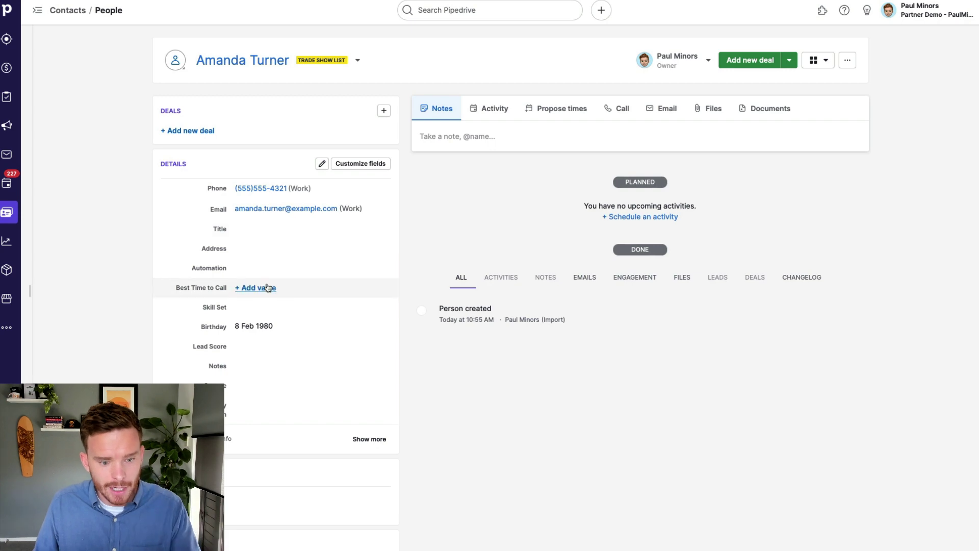
{"action": "scroll", "coordinate": [263, 286], "scroll_direction": "down", "scroll_amount": 10}
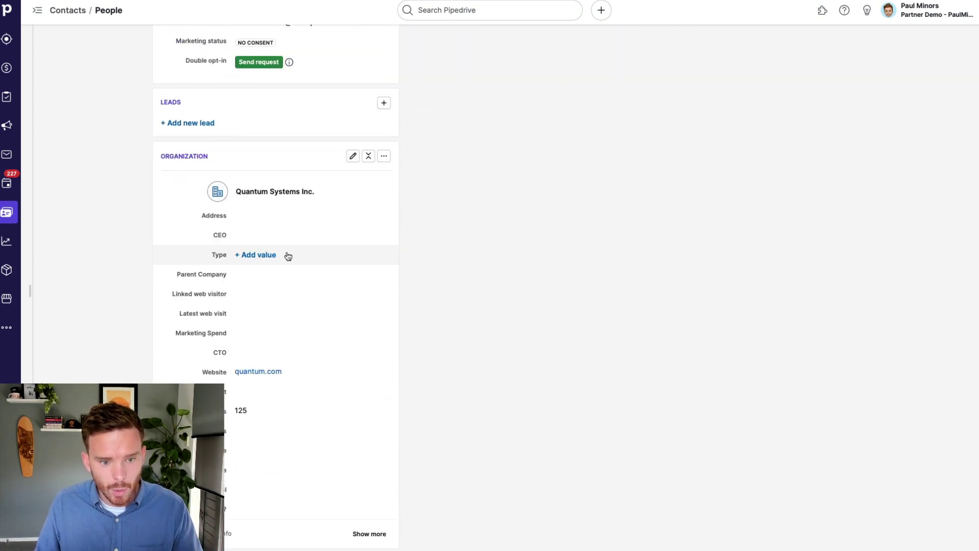
{"action": "scroll", "coordinate": [286, 255], "scroll_direction": "down", "scroll_amount": 5}
{"action": "scroll", "coordinate": [244, 264], "scroll_direction": "up", "scroll_amount": 15}
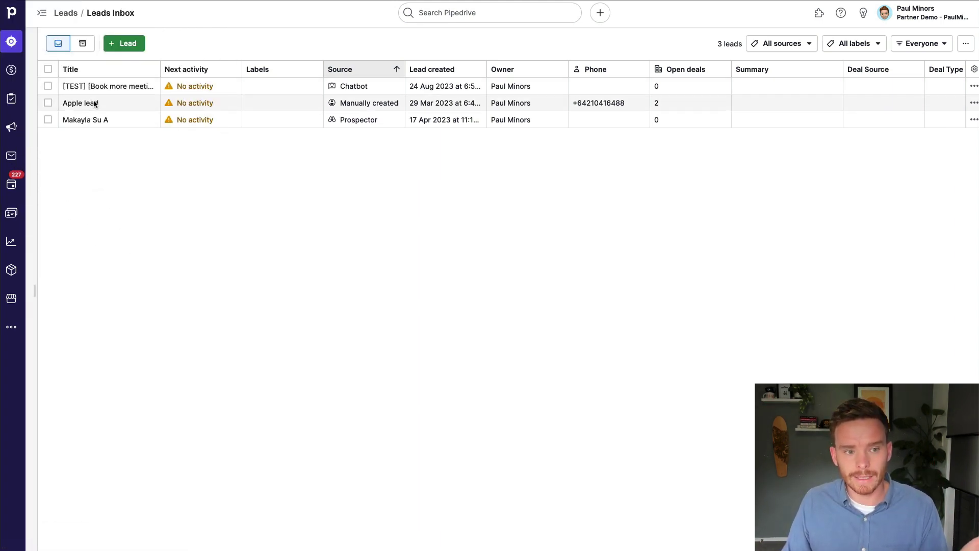
Step: View the Apple lead's details in the Leads Inbox, close them, and look at the deals pipeline
{"action": "left_click", "coordinate": [92, 104]}
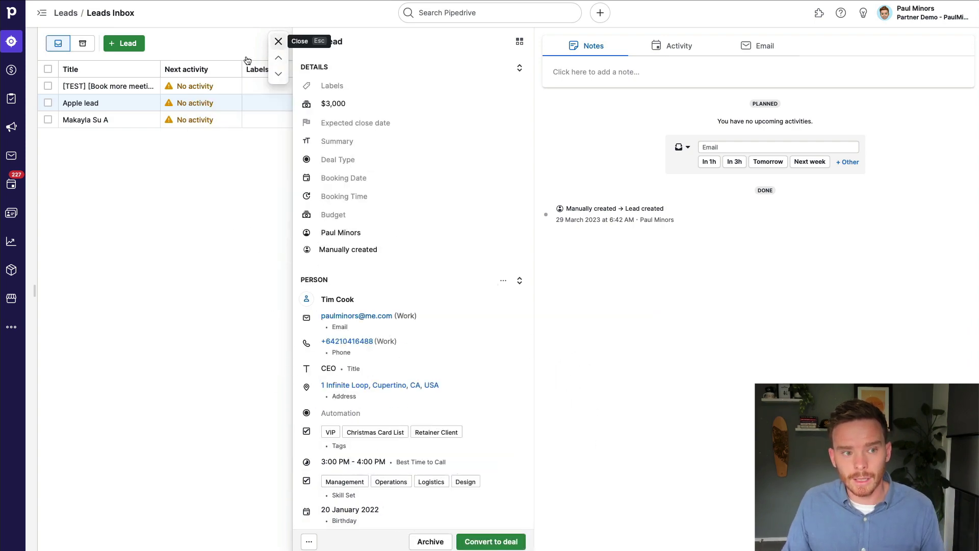
{"action": "left_click", "coordinate": [278, 41]}
{"action": "left_click", "coordinate": [6, 70]}
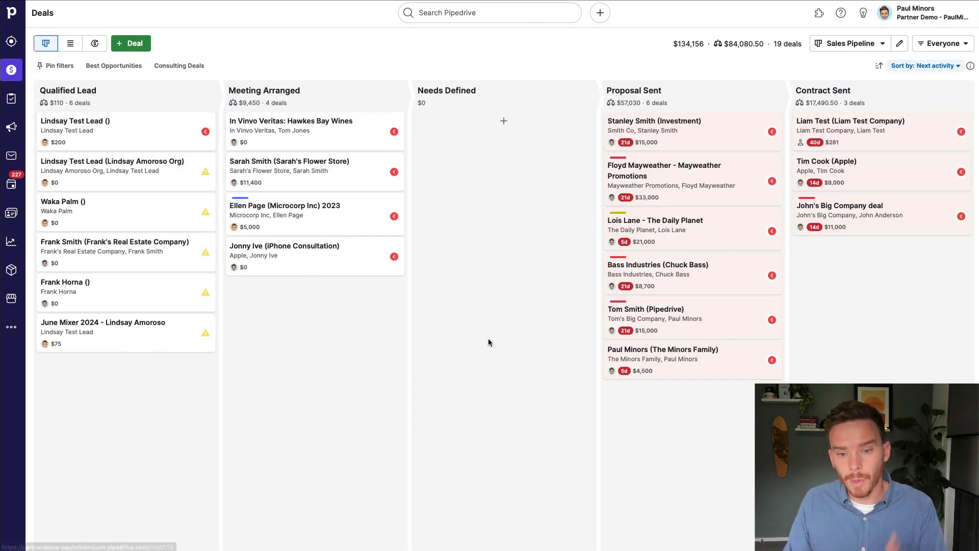
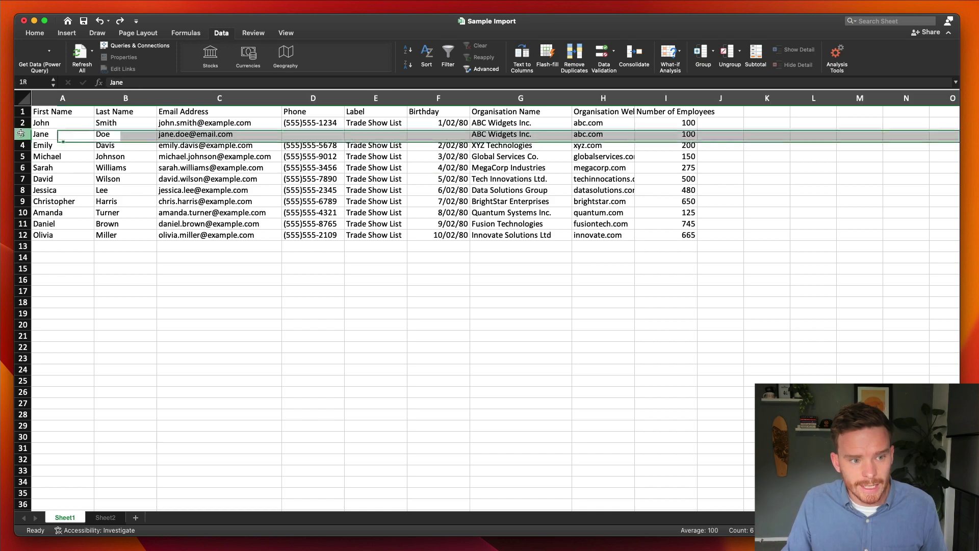
Step: Delete row 3, the second ABC Widgets Inc. entry, from the Sample Import workbook
{"action": "right_click", "coordinate": [23, 133]}
{"action": "left_click", "coordinate": [77, 201]}
{"action": "left_click", "coordinate": [658, 212]}
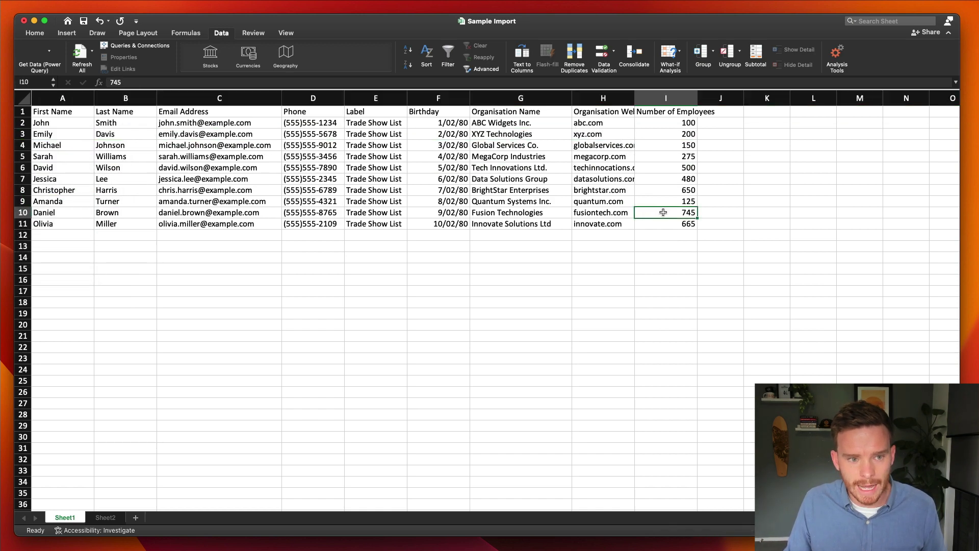
Step: Insert a new column before First Name, widen it, and give it the header "Lead title"
{"action": "right_click", "coordinate": [67, 97]}
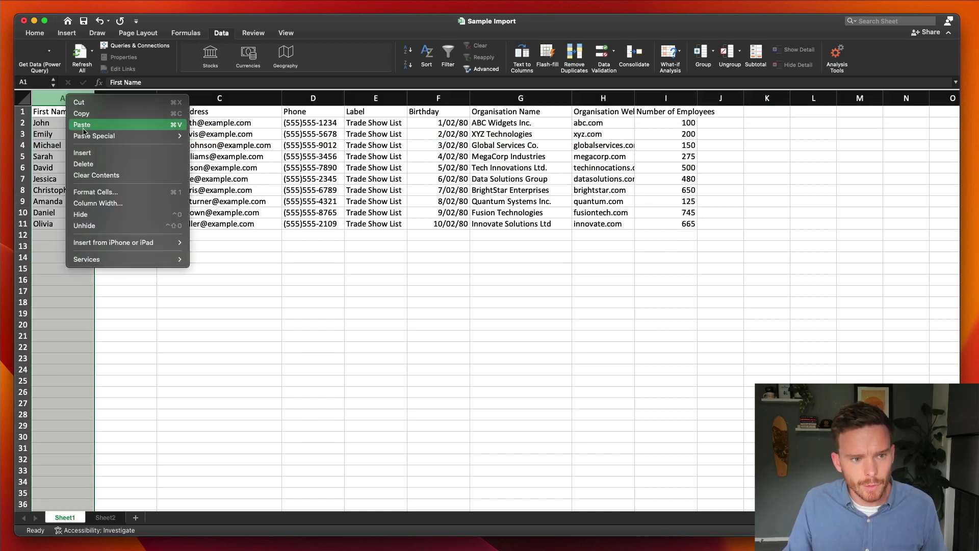
{"action": "left_click", "coordinate": [102, 155]}
{"action": "left_click", "coordinate": [153, 156]}
{"action": "left_click", "coordinate": [54, 112]}
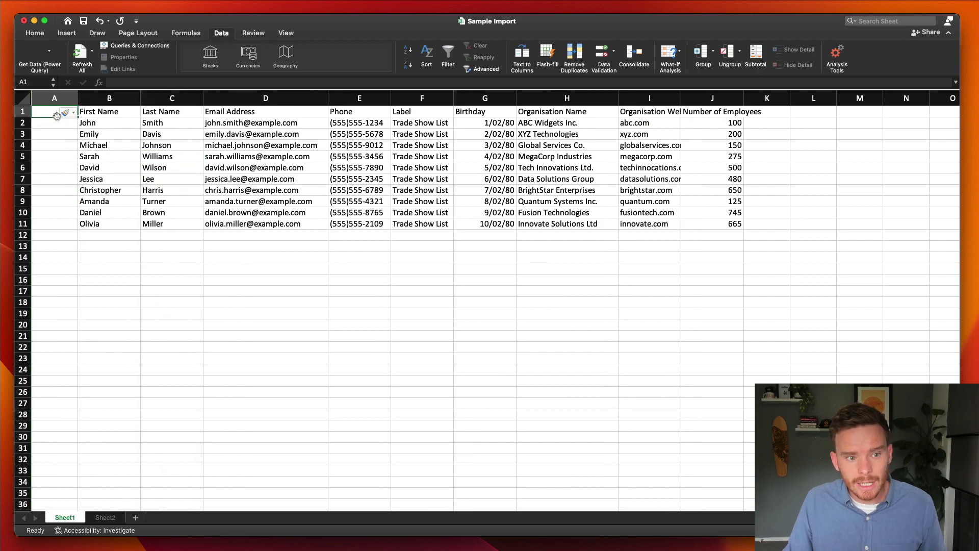
{"action": "left_click_drag", "start_coordinate": [80, 97], "coordinate": [149, 98]}
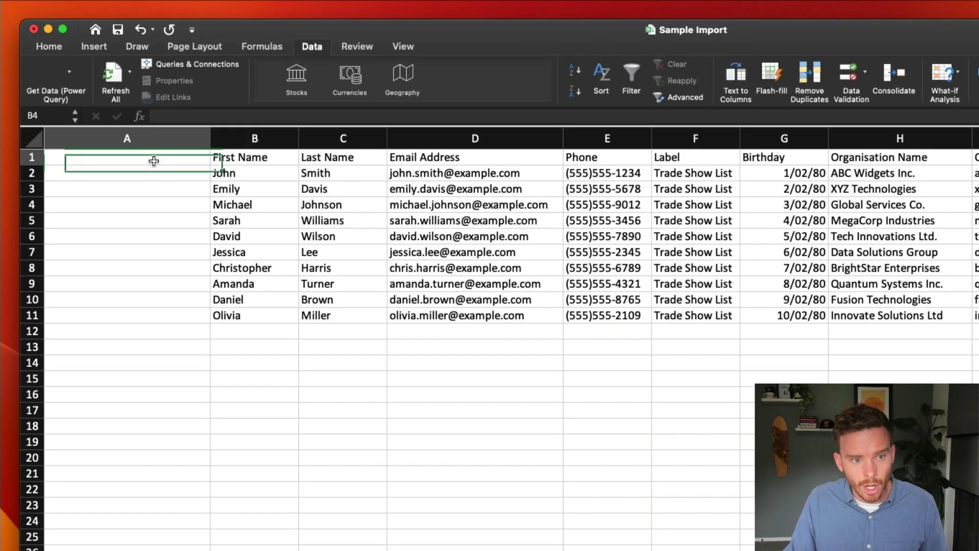
{"action": "type", "text": "Lead title"}
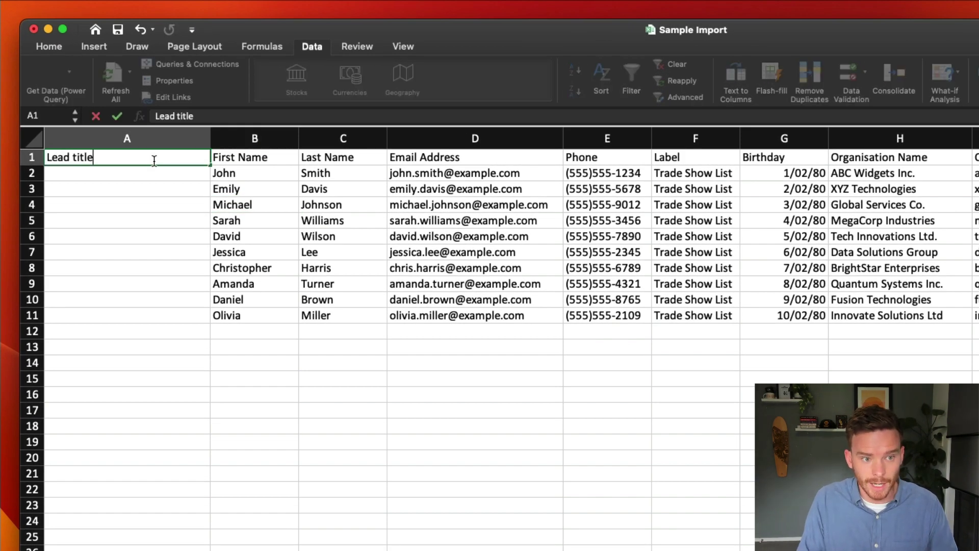
{"action": "key", "text": "Return"}
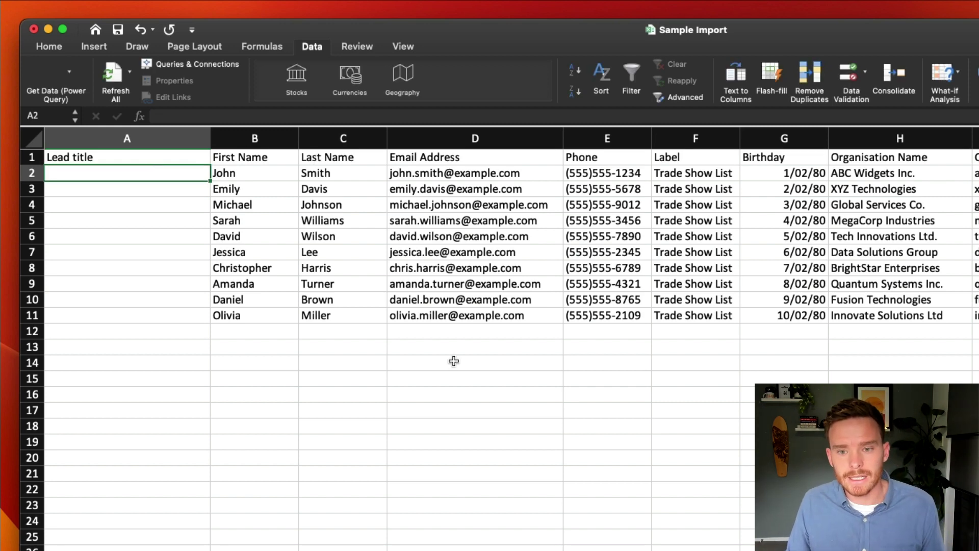
Step: Examine the first name, last name and organisation name cells in row 2 as parts for the lead title
{"action": "left_click", "coordinate": [278, 173]}
{"action": "left_click_drag", "start_coordinate": [309, 175], "coordinate": [315, 172]}
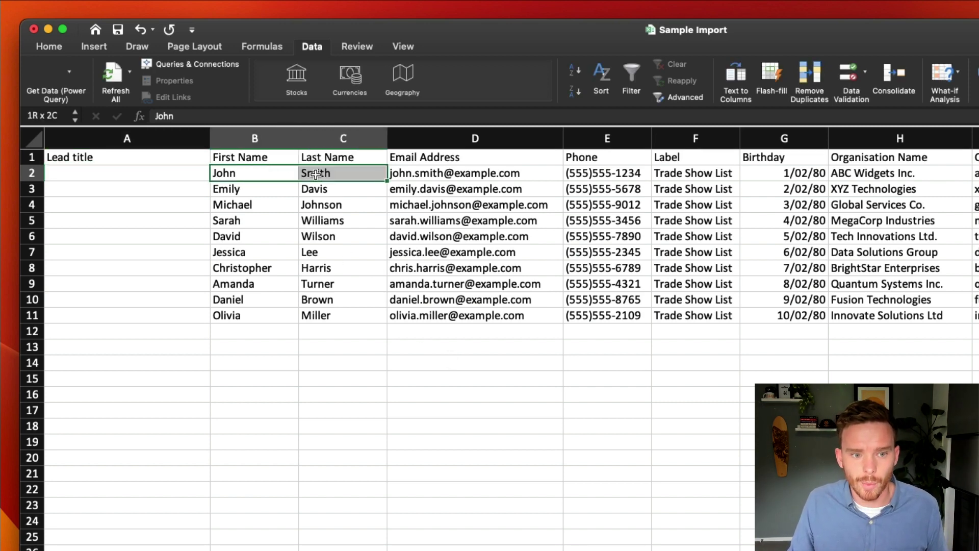
{"action": "left_click", "coordinate": [854, 173]}
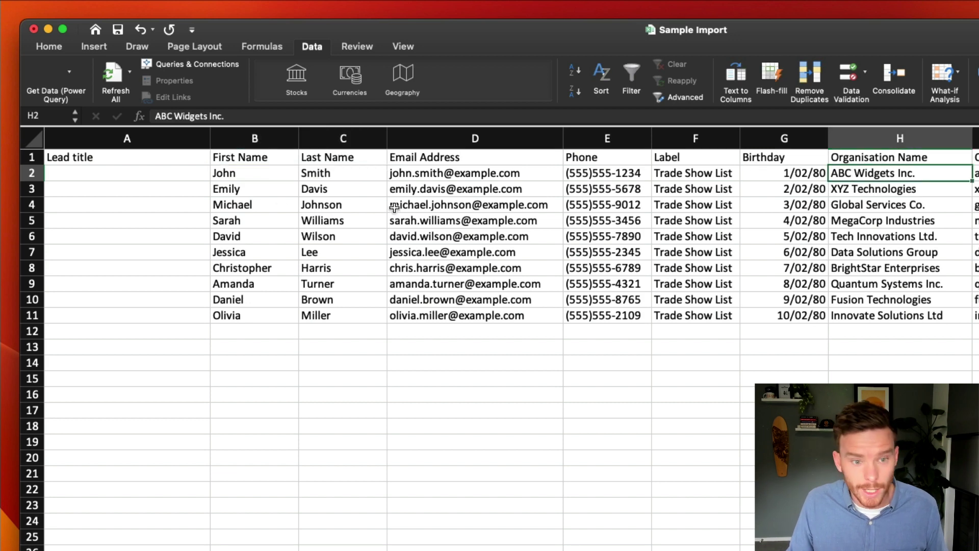
Step: Enter the formula =B2&" "&C2&" ("&H2&")" in cell A2 to build the lead title from the name and organisation
{"action": "left_click", "coordinate": [143, 175]}
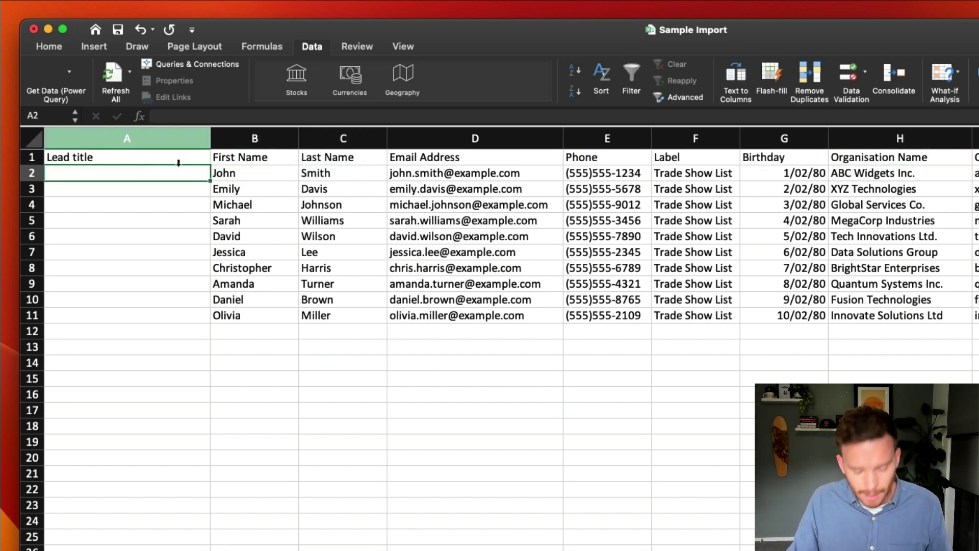
{"action": "type", "text": "="}
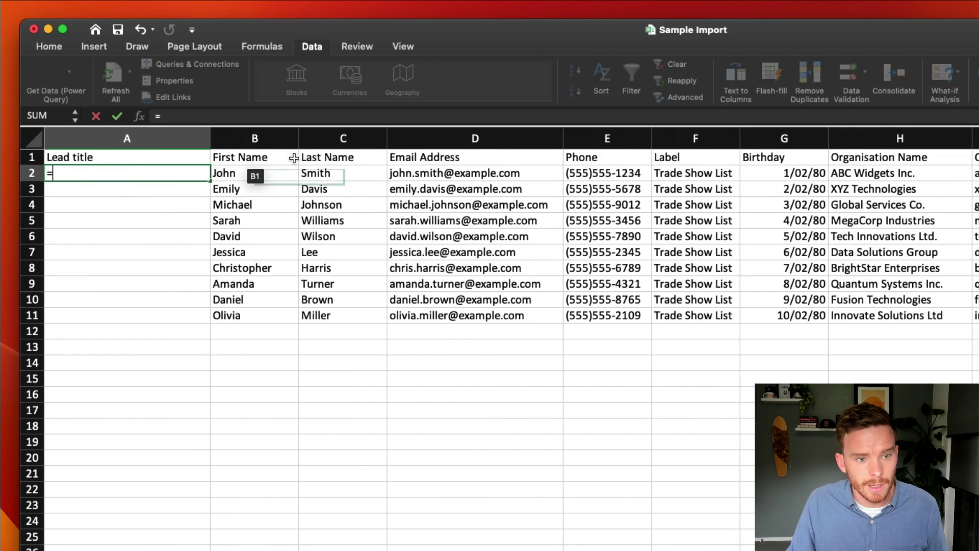
{"action": "left_click", "coordinate": [270, 171]}
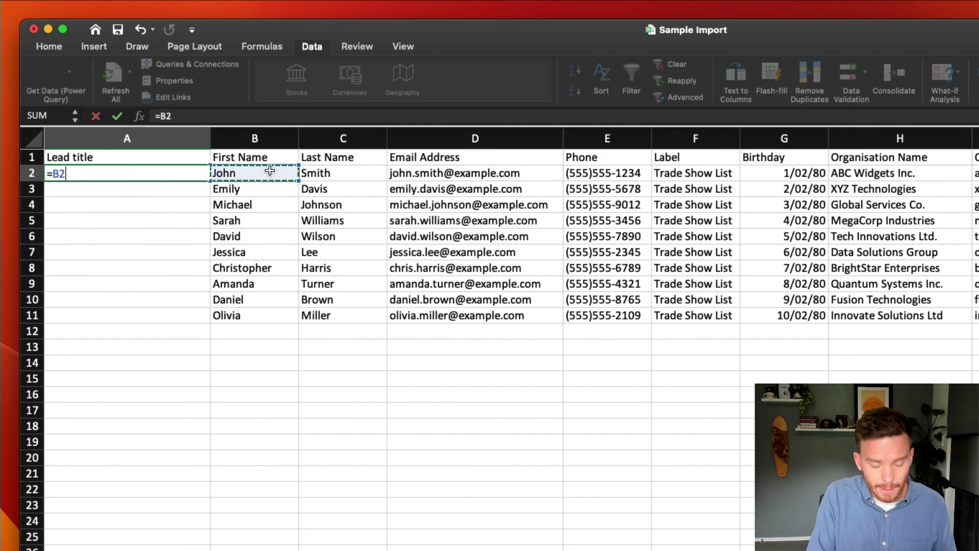
{"action": "type", "text": "&\" \"&"}
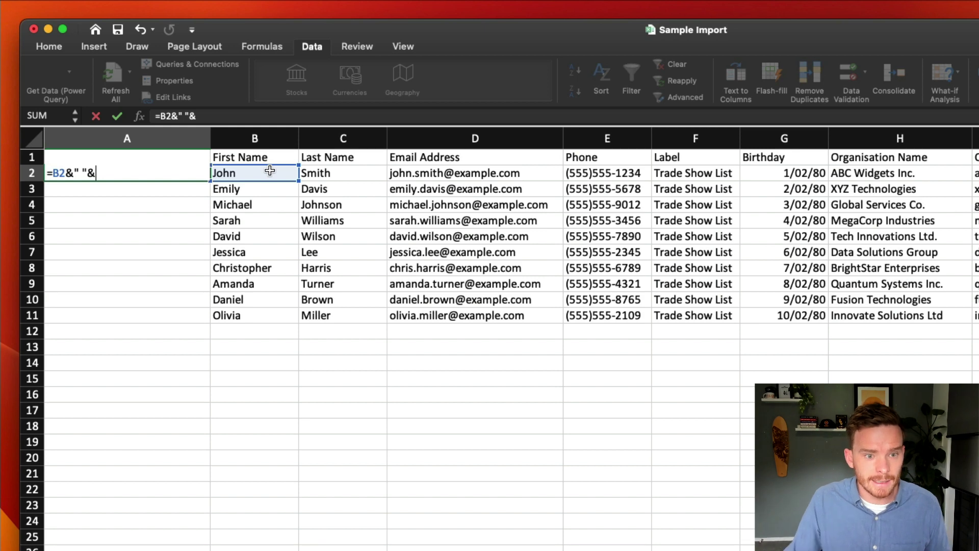
{"action": "left_click", "coordinate": [317, 173]}
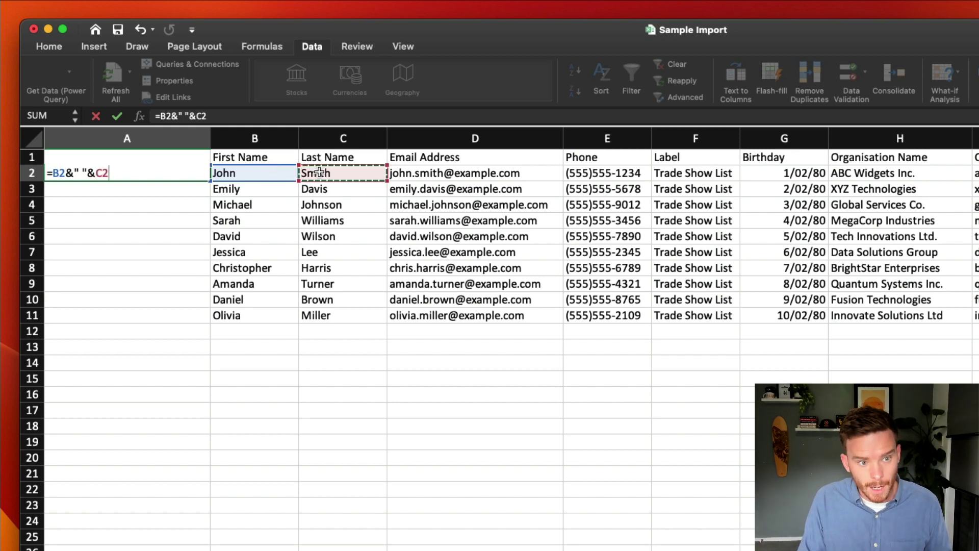
{"action": "type", "text": "&\" (\"&"}
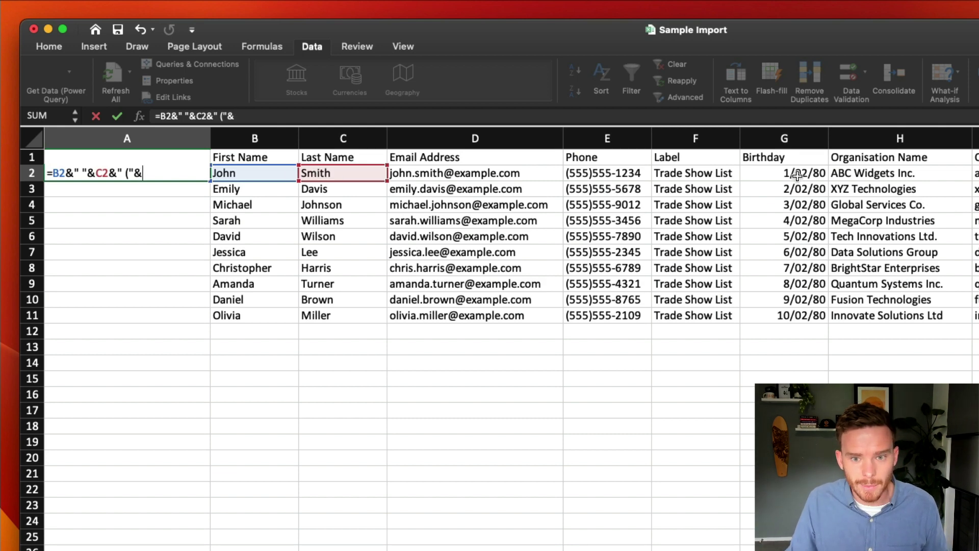
{"action": "left_click", "coordinate": [856, 175]}
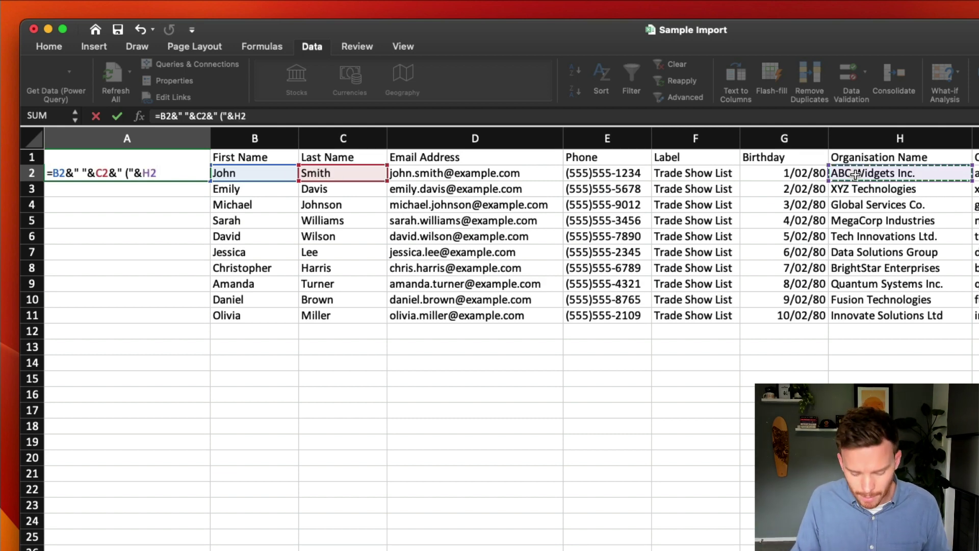
{"action": "type", "text": "&\""}
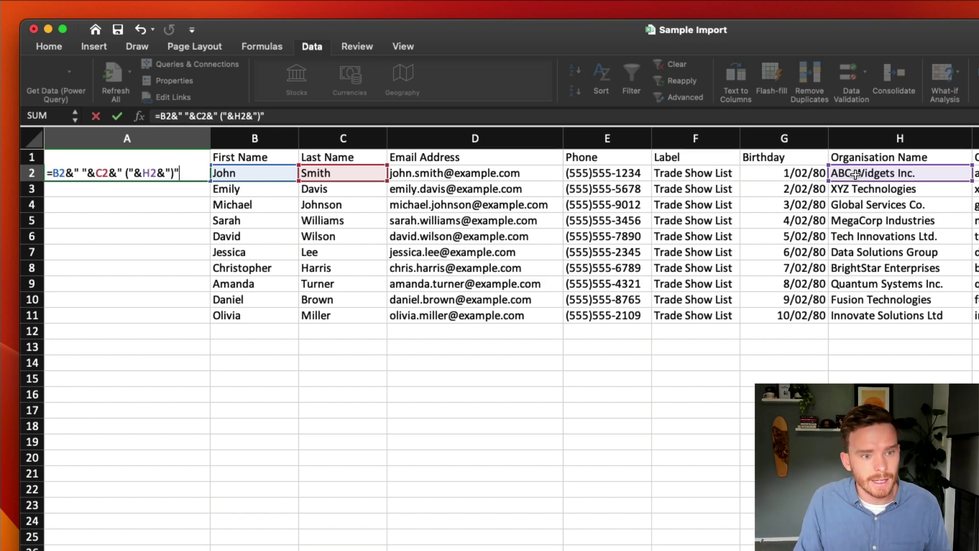
{"action": "type", "text": ")\""}
{"action": "key", "text": "Return"}
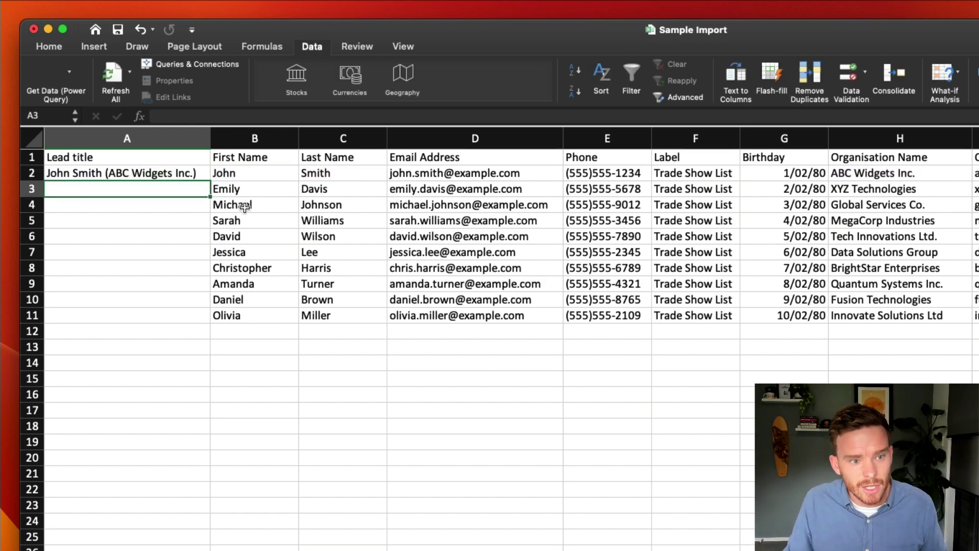
Step: Fill the lead title formula from cell A2 down to row 11 and widen column A to fit the longer titles
{"action": "left_click", "coordinate": [175, 176]}
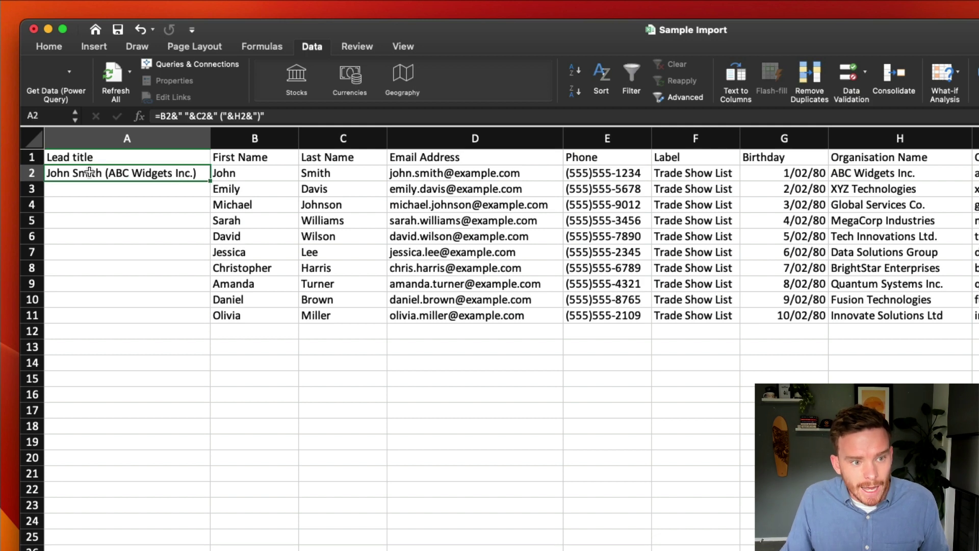
{"action": "left_click_drag", "start_coordinate": [211, 182], "coordinate": [211, 318]}
{"action": "left_click", "coordinate": [179, 240]}
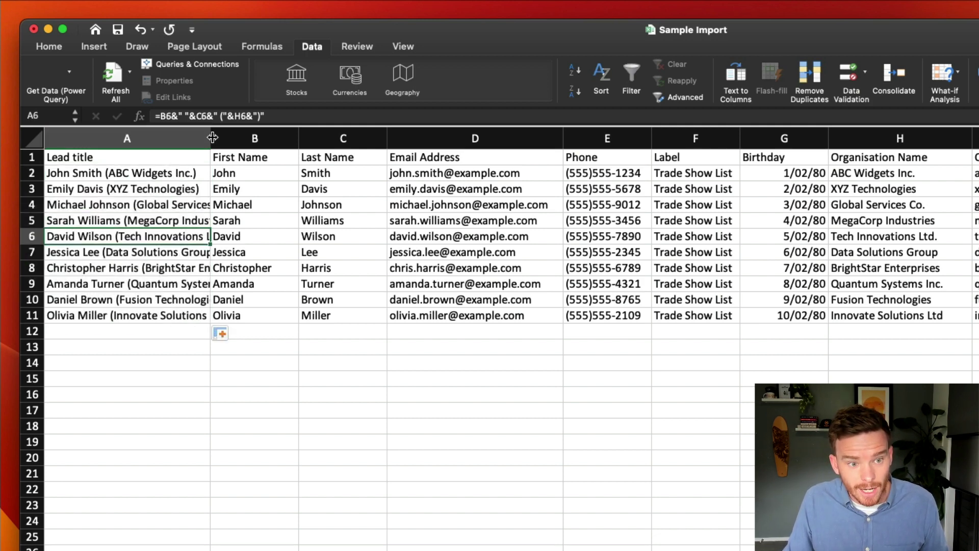
{"action": "left_click_drag", "start_coordinate": [210, 138], "coordinate": [241, 138]}
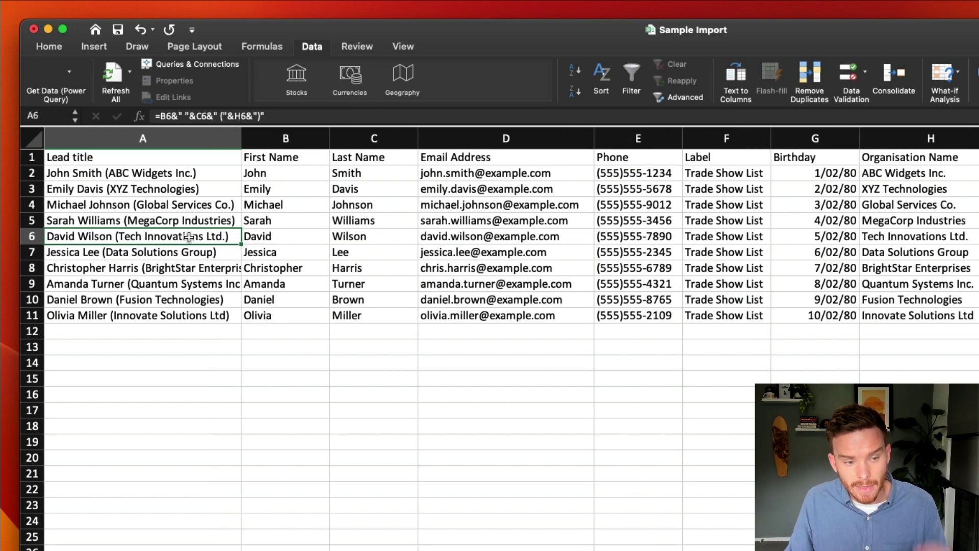
{"action": "left_click", "coordinate": [168, 173]}
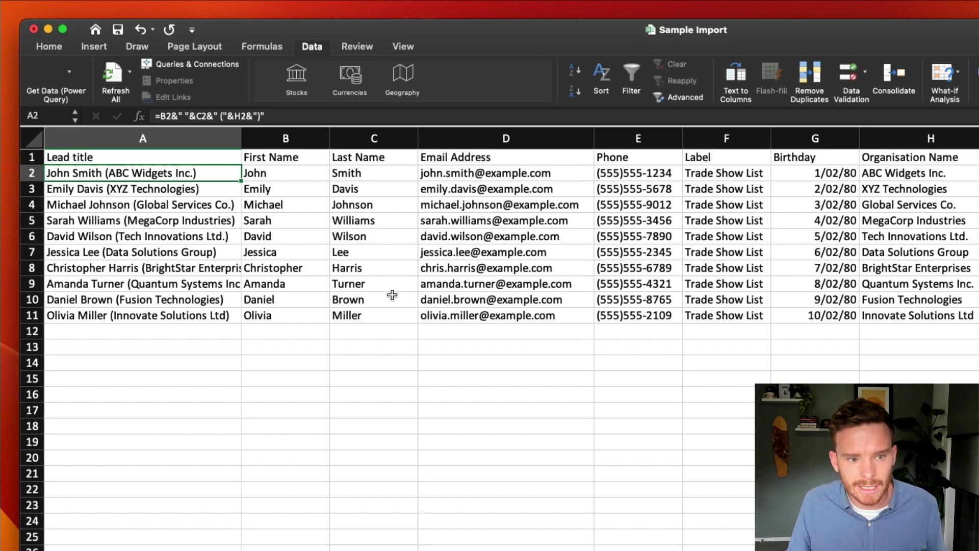
{"action": "left_click", "coordinate": [375, 352]}
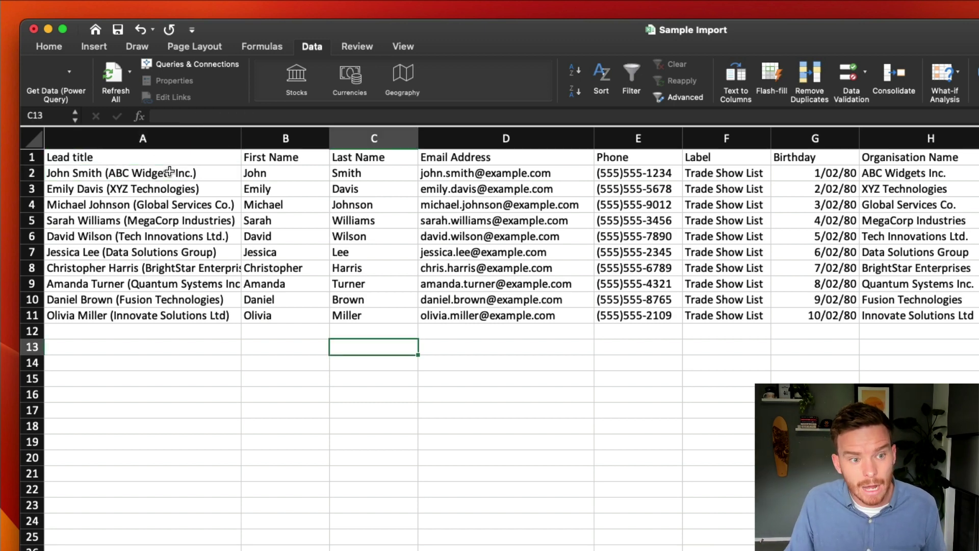
Step: Replace the Lead title column's formulas with plain values by copying column A and pasting it over itself as Values
{"action": "left_click", "coordinate": [156, 139]}
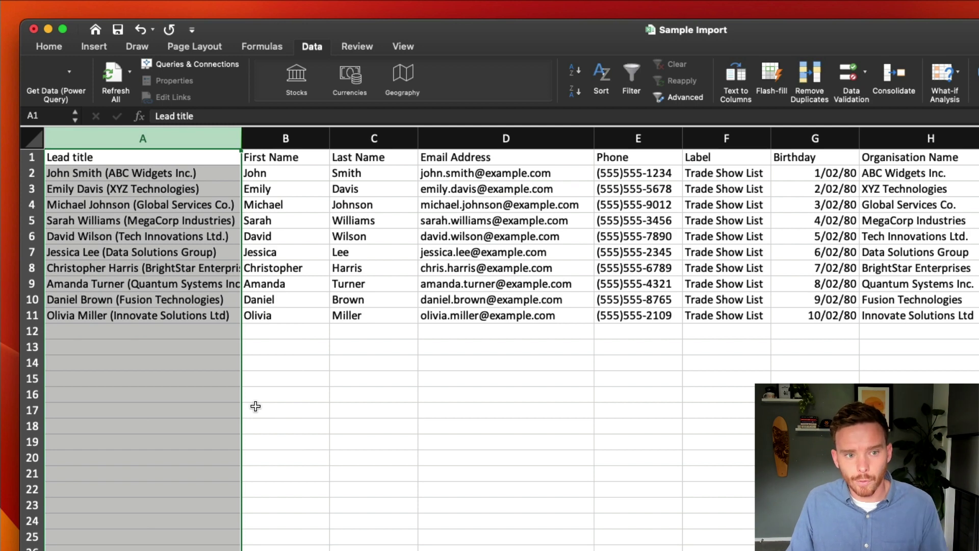
{"action": "key", "text": "super+c"}
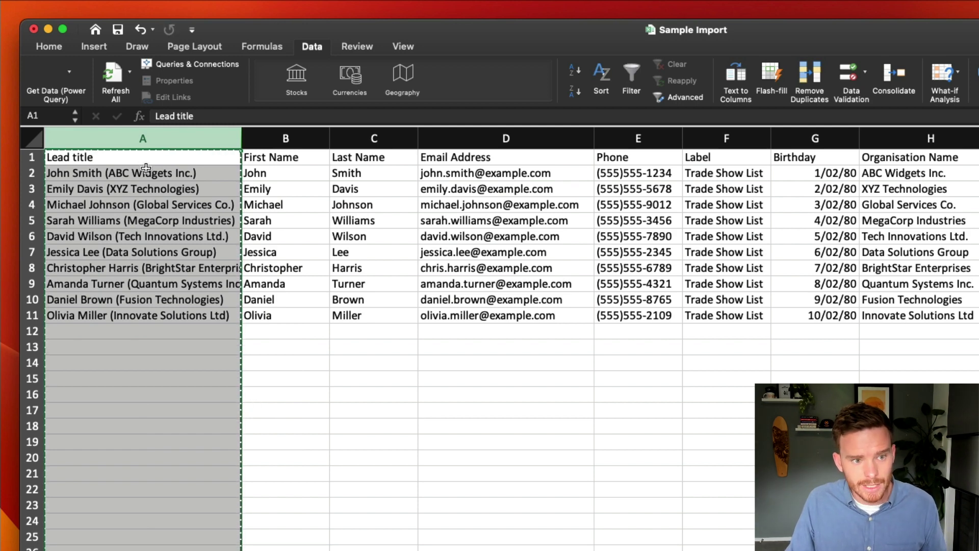
{"action": "right_click", "coordinate": [142, 157]}
{"action": "mouse_move", "coordinate": [202, 215]}
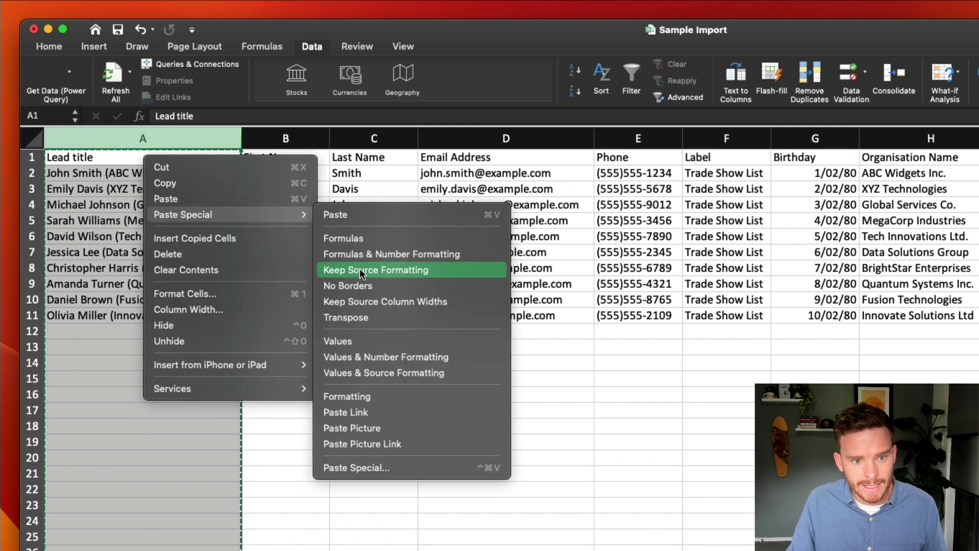
{"action": "left_click", "coordinate": [372, 340]}
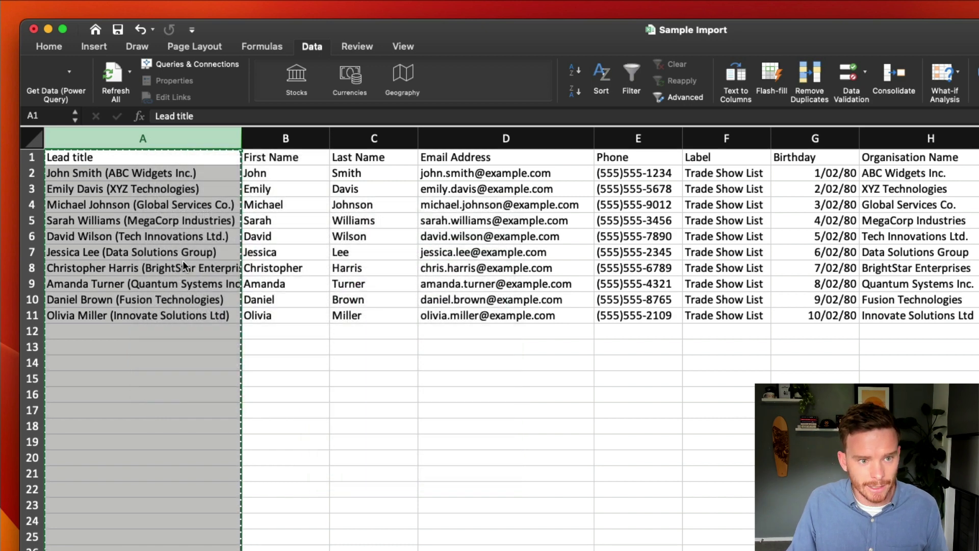
{"action": "left_click", "coordinate": [204, 252]}
{"action": "left_click", "coordinate": [153, 173]}
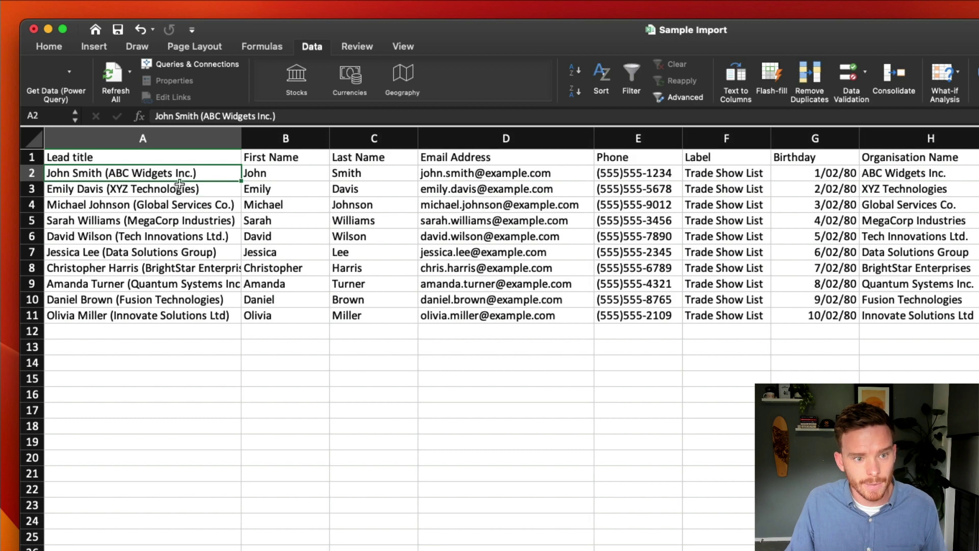
Step: Switch to Pipedrive and open the Deal Type field in the Apple lead's details to examine it
{"action": "left_click", "coordinate": [229, 147]}
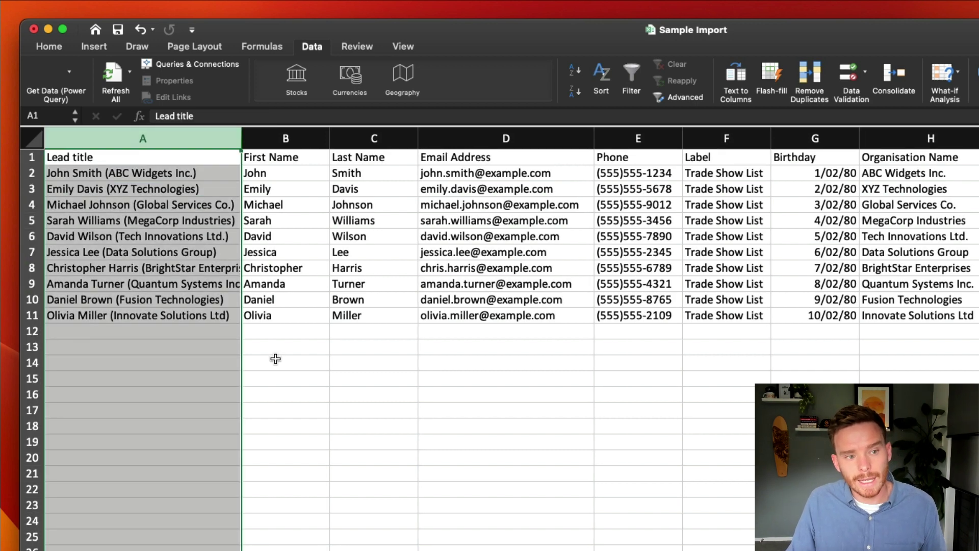
{"action": "left_click", "coordinate": [284, 372]}
{"action": "left_click", "coordinate": [180, 149]}
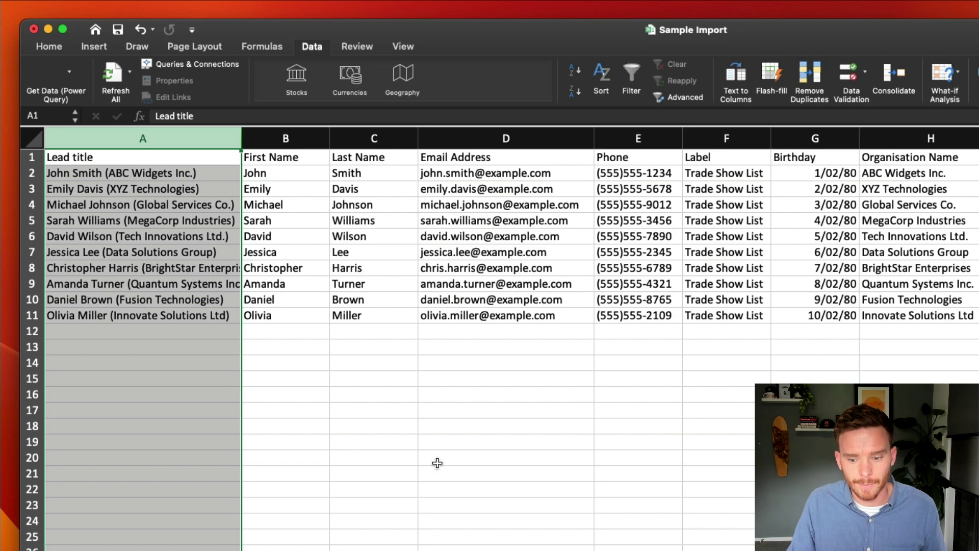
{"action": "left_click", "coordinate": [286, 505]}
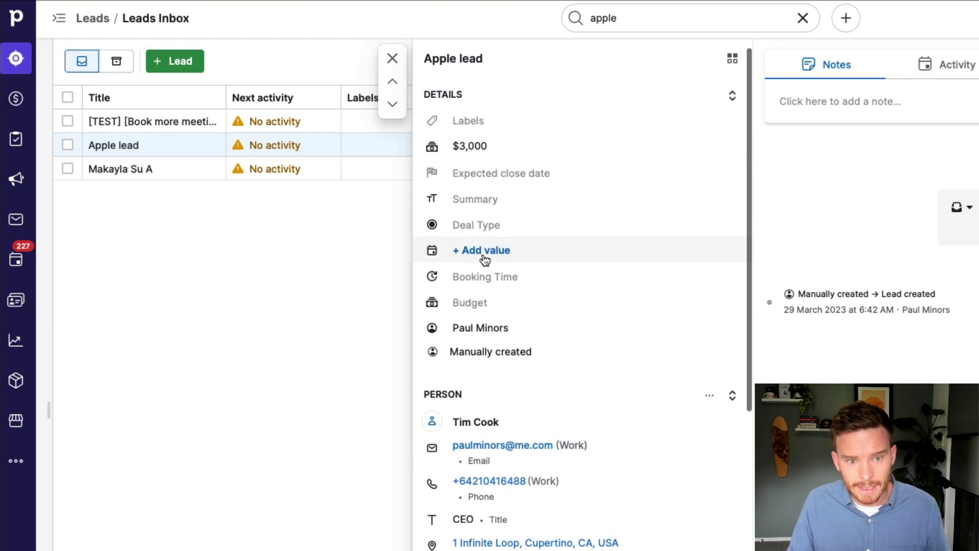
{"action": "left_click", "coordinate": [483, 227]}
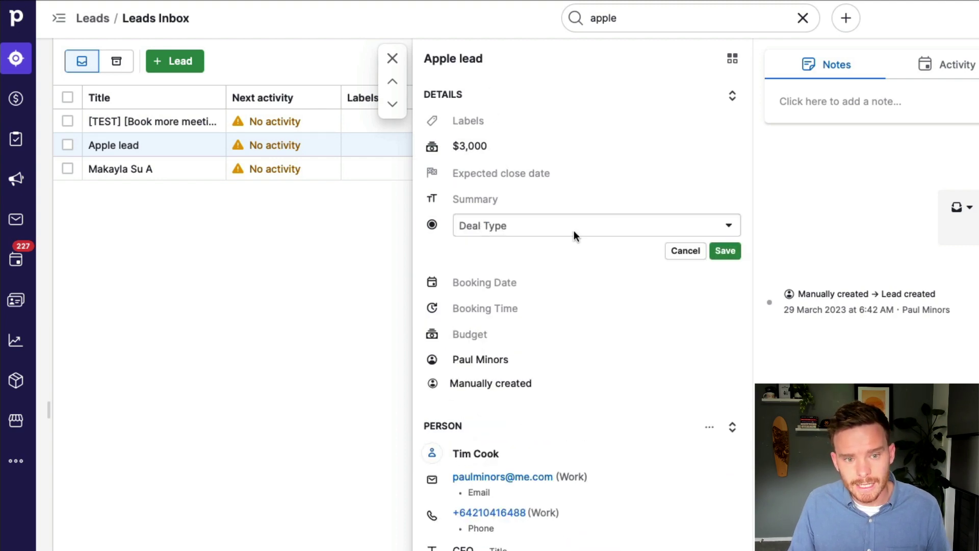
{"action": "left_click", "coordinate": [392, 59]}
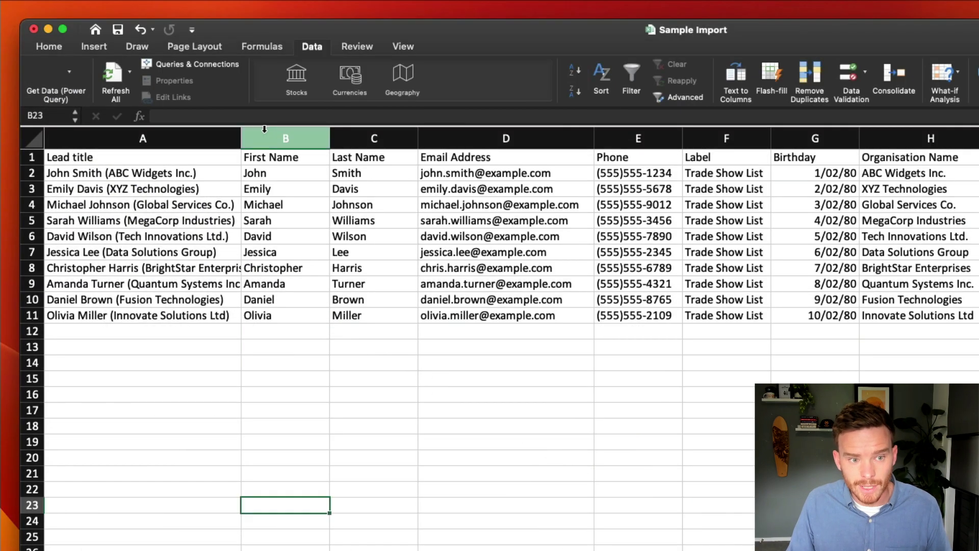
Step: In the Sample Import workbook, insert a new column before First Name and give it the header "Deal Type"
{"action": "right_click", "coordinate": [267, 135]}
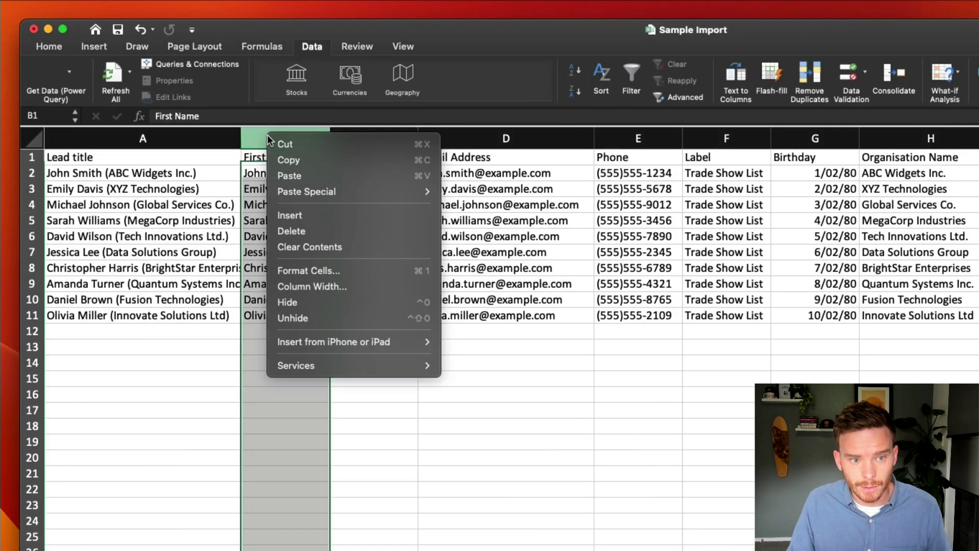
{"action": "left_click", "coordinate": [305, 216]}
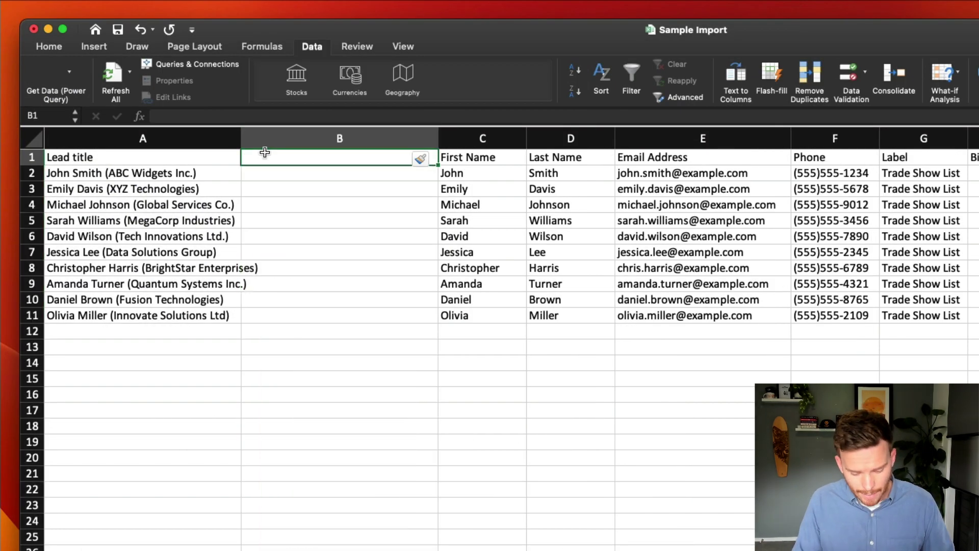
{"action": "type", "text": "Deal Type"}
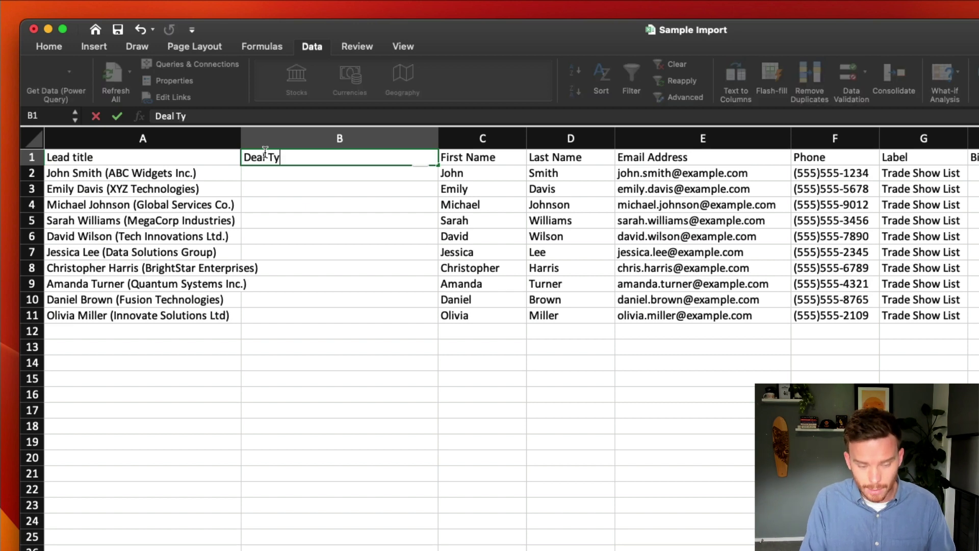
{"action": "key", "text": "Return"}
Step: Enter "Consulting" in cell B2 and fill it down the Deal Type column to row 11
{"action": "type", "text": "Copsal"}
{"action": "key", "text": "BackSpace"}
{"action": "key", "text": "BackSpace"}
{"action": "key", "text": "BackSpace"}
{"action": "key", "text": "BackSpace"}
{"action": "key", "text": "BackSpace"}
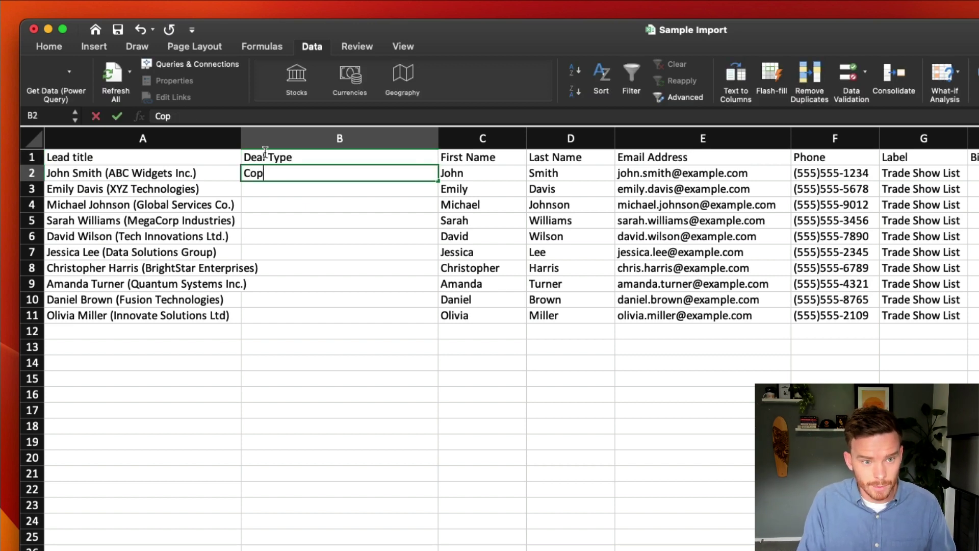
{"action": "type", "text": "onsulting"}
{"action": "key", "text": "Return"}
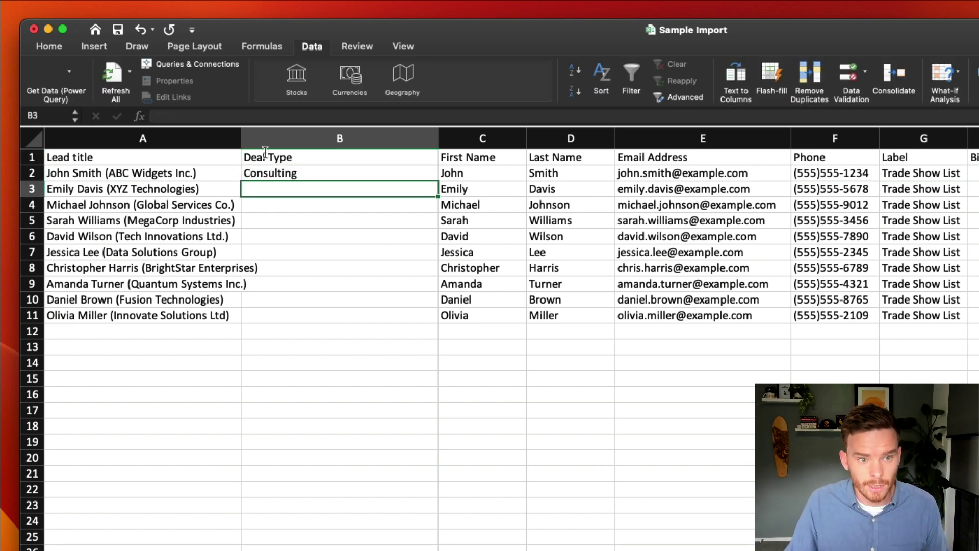
{"action": "left_click", "coordinate": [317, 173]}
{"action": "left_click_drag", "start_coordinate": [440, 182], "coordinate": [428, 332]}
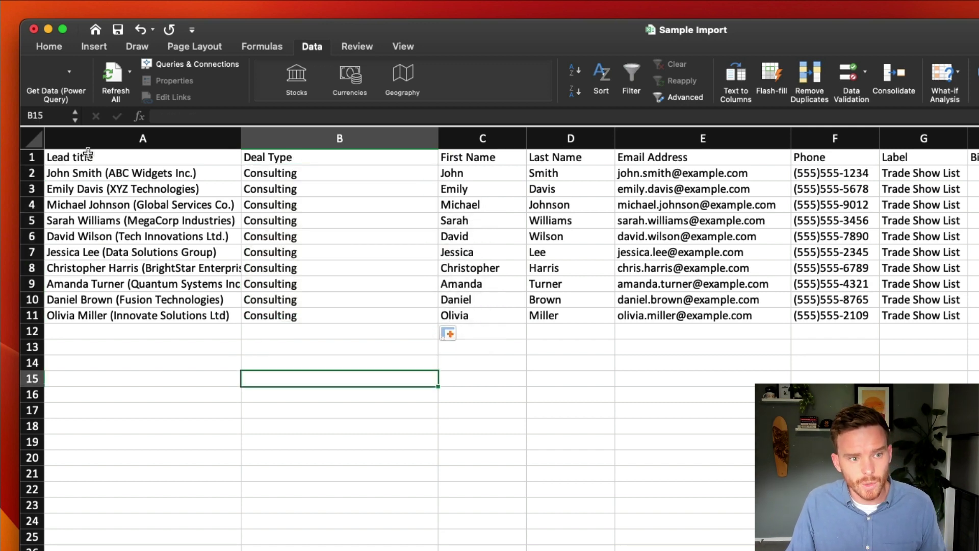
Step: Review the lead title, deal type, person and label columns of the import sheet
{"action": "left_click", "coordinate": [102, 143]}
{"action": "left_click", "coordinate": [283, 142]}
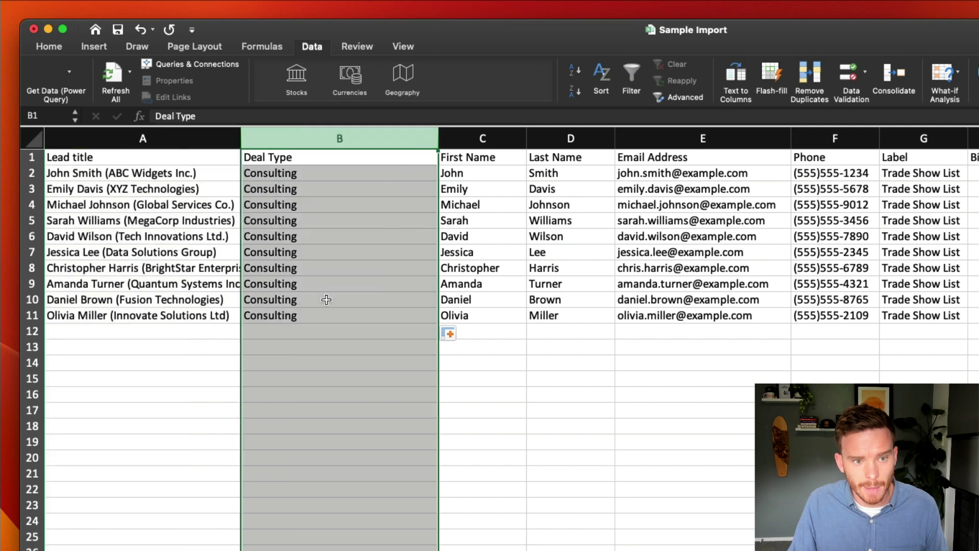
{"action": "scroll", "coordinate": [324, 309], "scroll_direction": "right", "scroll_amount": 3}
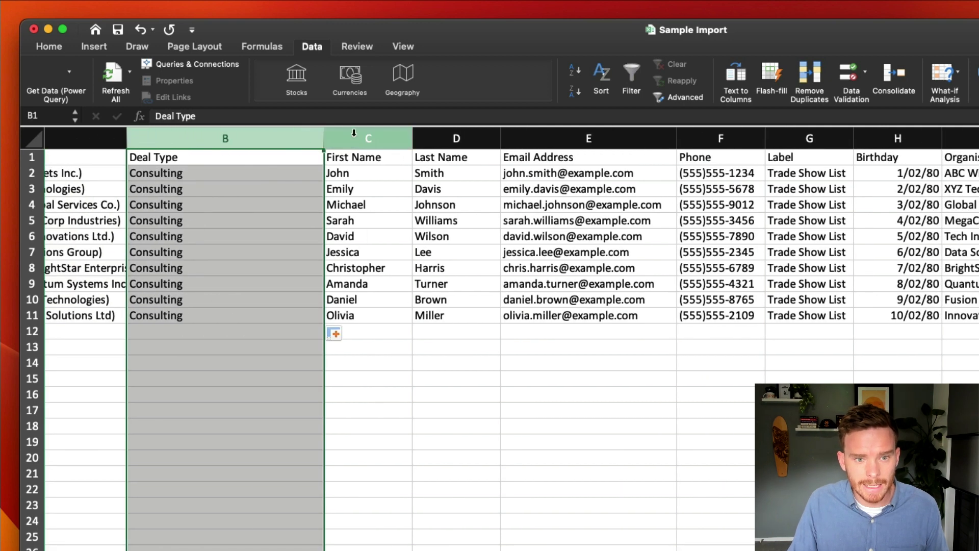
{"action": "left_click_drag", "start_coordinate": [354, 138], "coordinate": [794, 137]}
{"action": "left_click", "coordinate": [795, 138]}
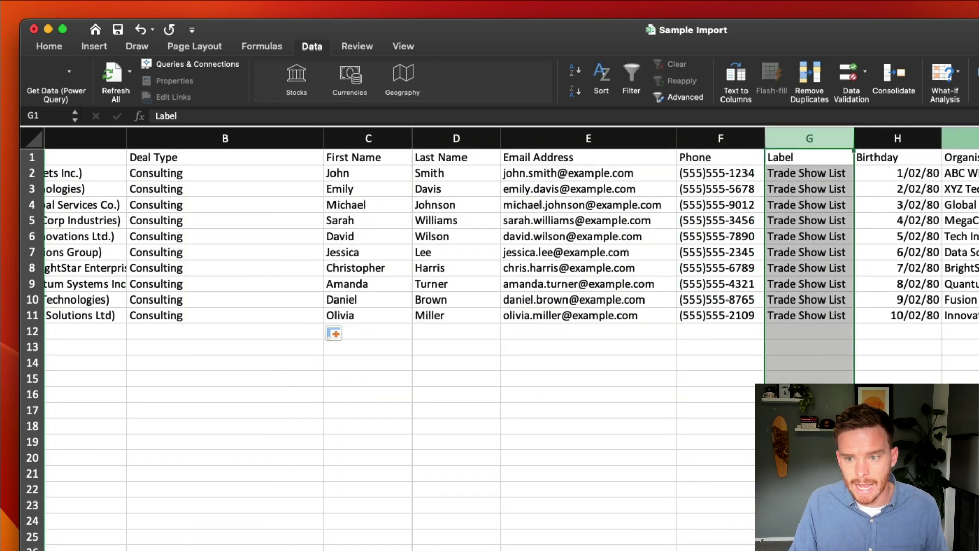
{"action": "scroll", "coordinate": [606, 303], "scroll_direction": "left", "scroll_amount": 3}
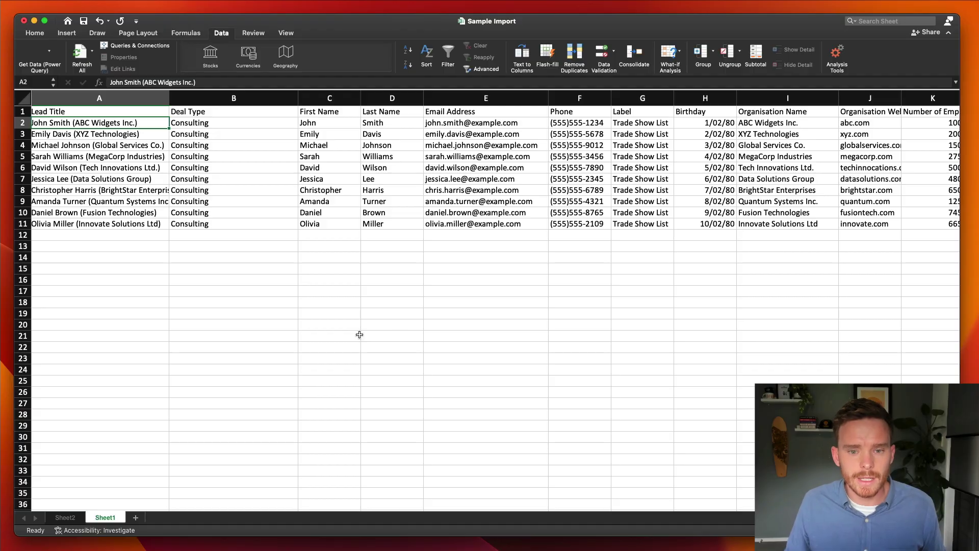
{"action": "scroll", "coordinate": [168, 204], "scroll_direction": "left", "scroll_amount": 1}
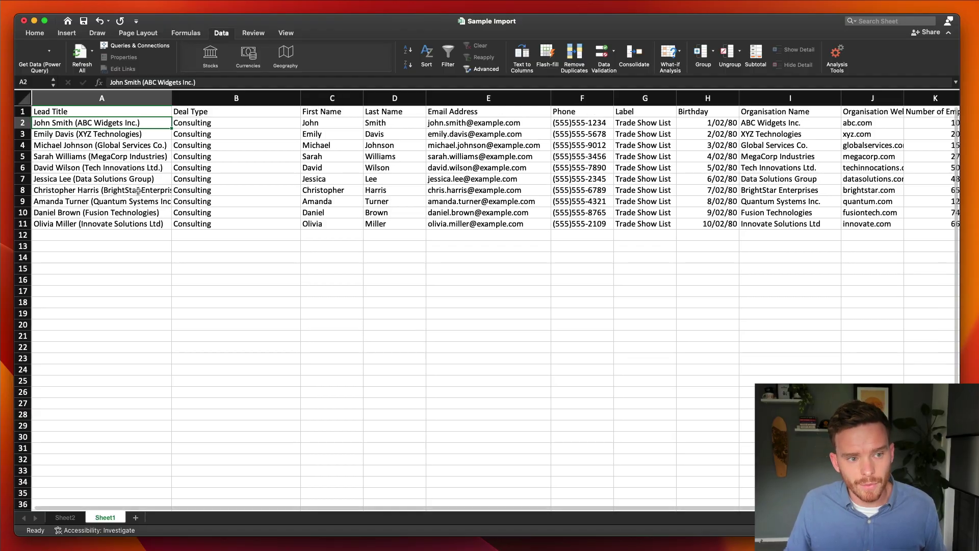
{"action": "left_click", "coordinate": [80, 98]}
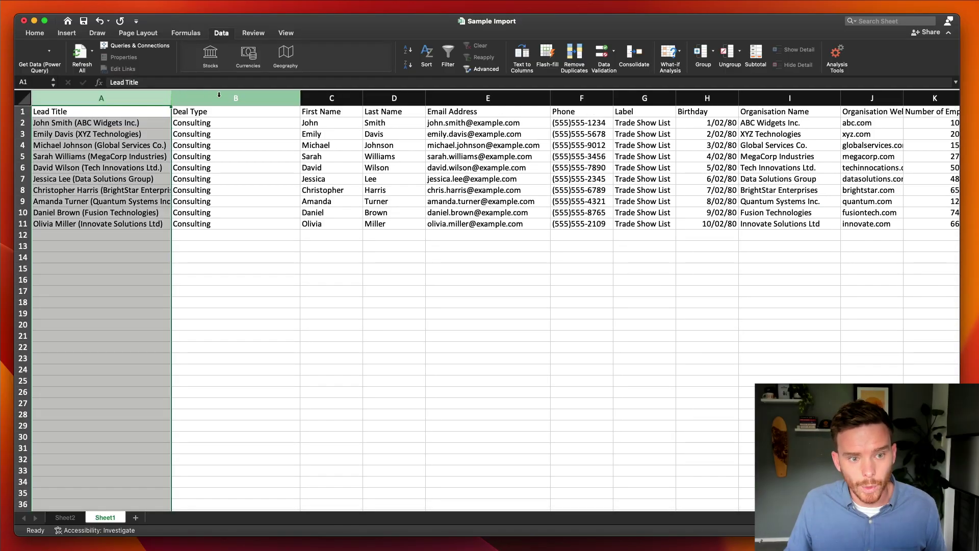
{"action": "left_click", "coordinate": [237, 99]}
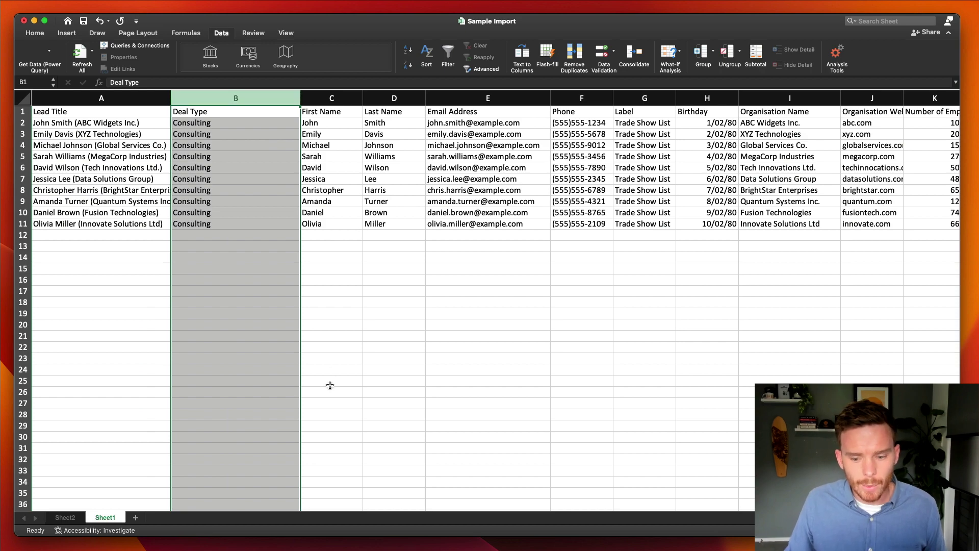
Step: Switch to the Pipedrive deals board and examine the Sales Pipeline's stages and the pipeline selection
{"action": "left_click", "coordinate": [544, 372]}
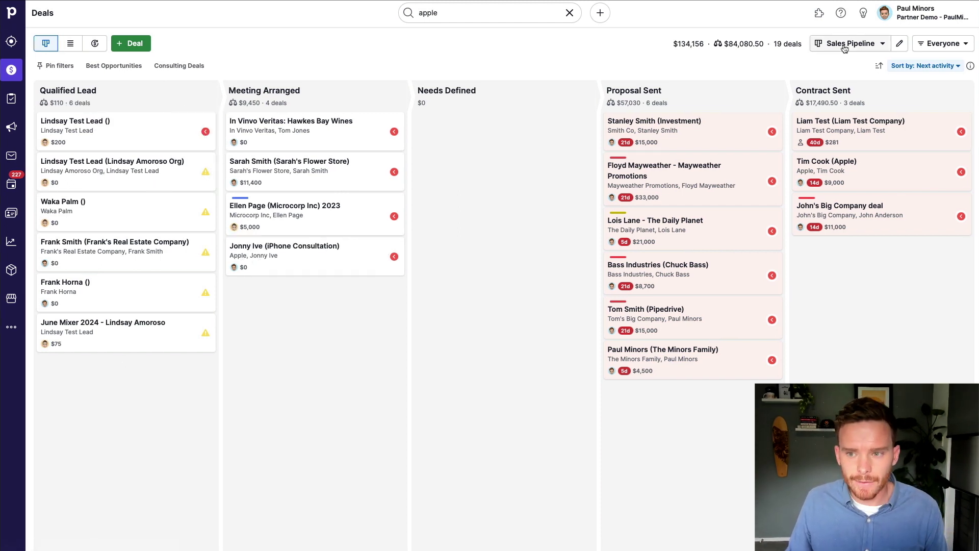
{"action": "left_click", "coordinate": [875, 44]}
{"action": "left_click", "coordinate": [415, 51]}
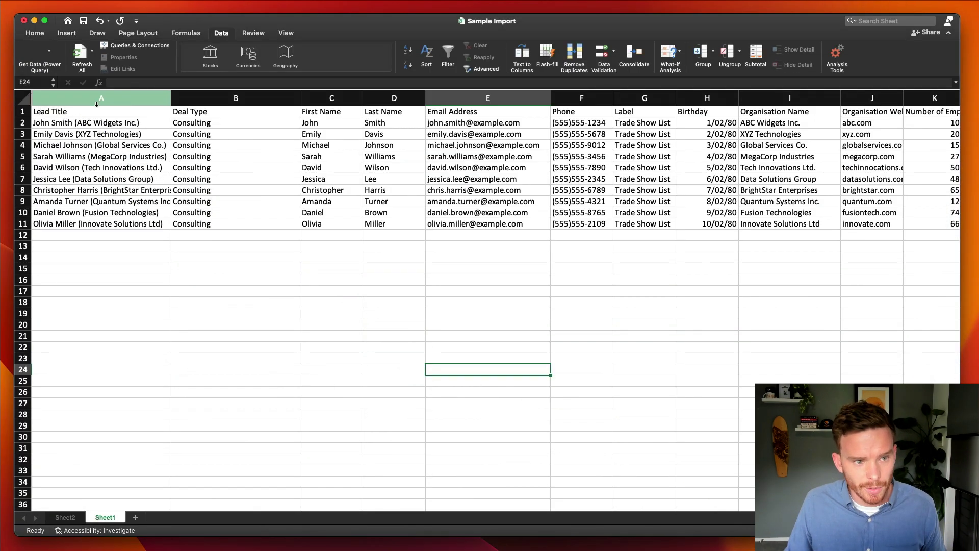
Step: Return to the Sample Import workbook and change the header in cell A1 to "Deal Title"
{"action": "left_click", "coordinate": [48, 112]}
{"action": "double_click", "coordinate": [48, 111]}
{"action": "double_click", "coordinate": [47, 111]}
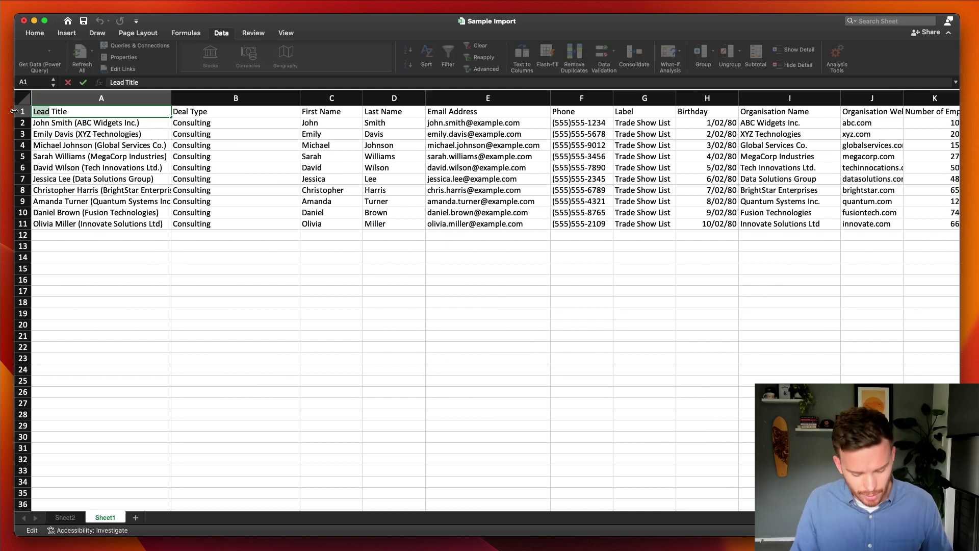
{"action": "type", "text": "Deal"}
{"action": "key", "text": "Tab"}
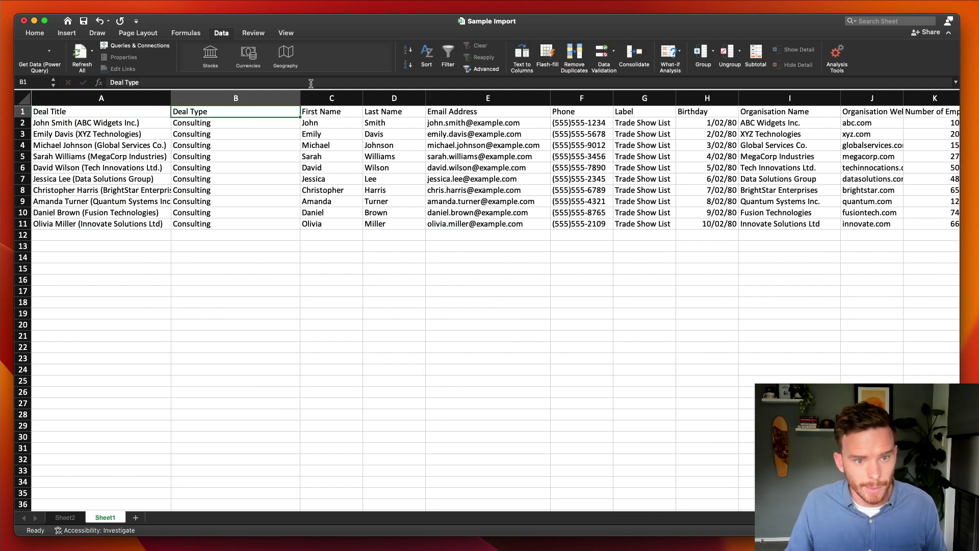
Step: Insert a new column before First Name and give it the header "Deal Stage"
{"action": "right_click", "coordinate": [314, 97]}
{"action": "left_click", "coordinate": [329, 151]}
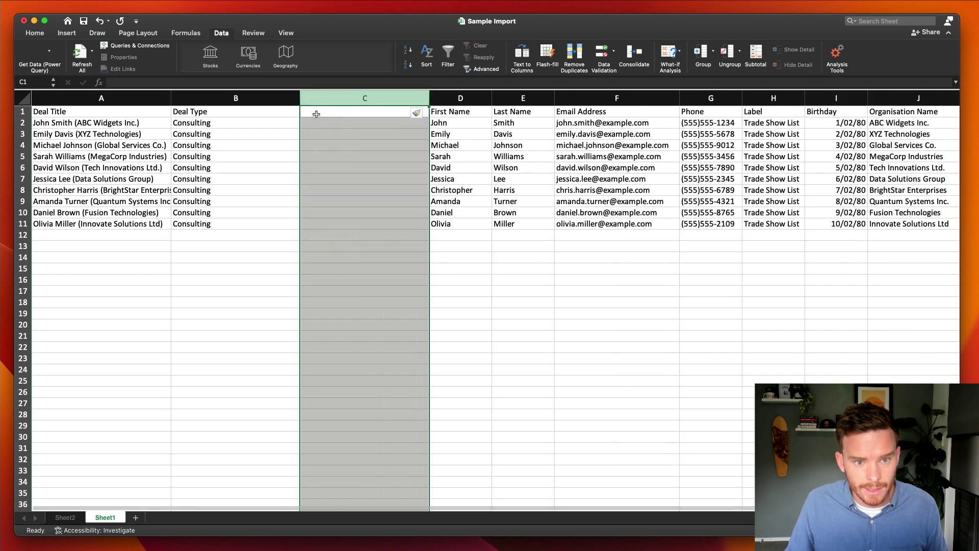
{"action": "left_click", "coordinate": [316, 112]}
{"action": "type", "text": "Deal Stage"}
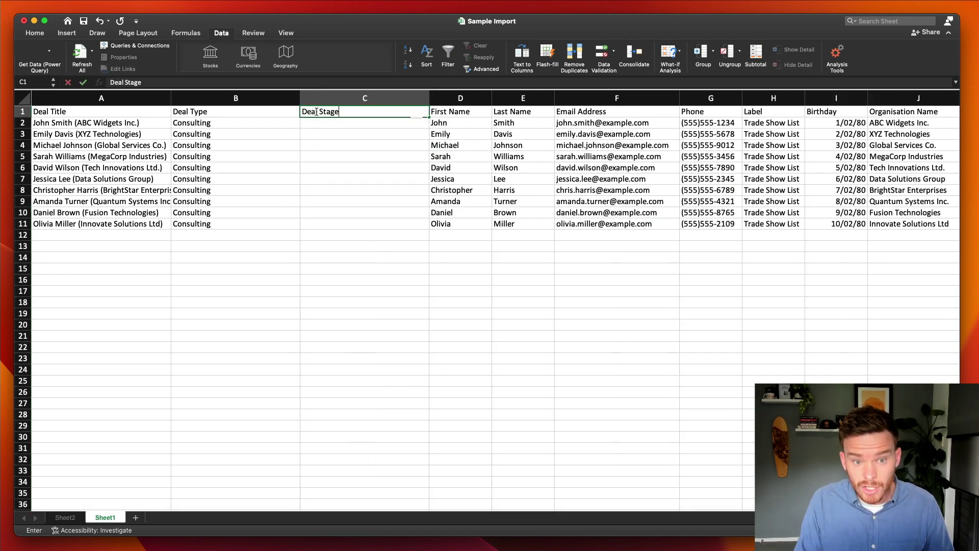
{"action": "key", "text": "Return"}
Step: Enter "Qualified Lead" in C2 under Deal Stage and fill it down to row 11
{"action": "type", "text": "Qu"}
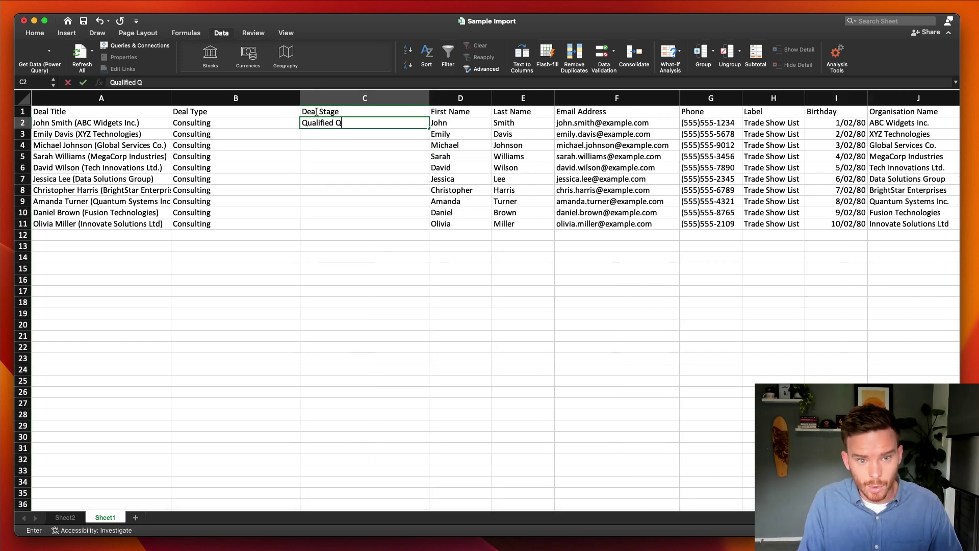
{"action": "type", "text": "alified Lead"}
{"action": "key", "text": "Return"}
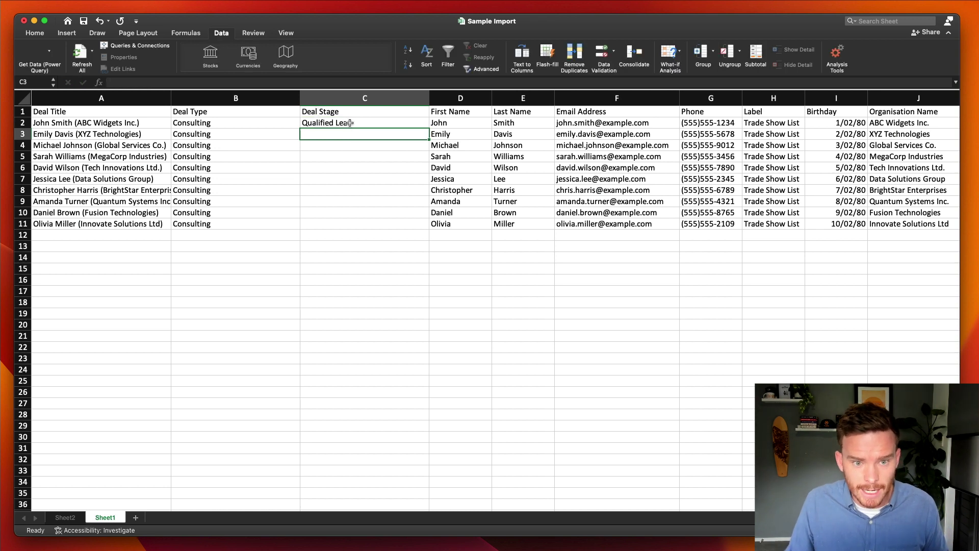
{"action": "key", "text": "Up"}
{"action": "left_click_drag", "start_coordinate": [430, 128], "coordinate": [430, 227]}
Step: Narrow the Deal Type and Deal Stage columns to fit their contents more closely
{"action": "left_click_drag", "start_coordinate": [300, 98], "coordinate": [254, 98]}
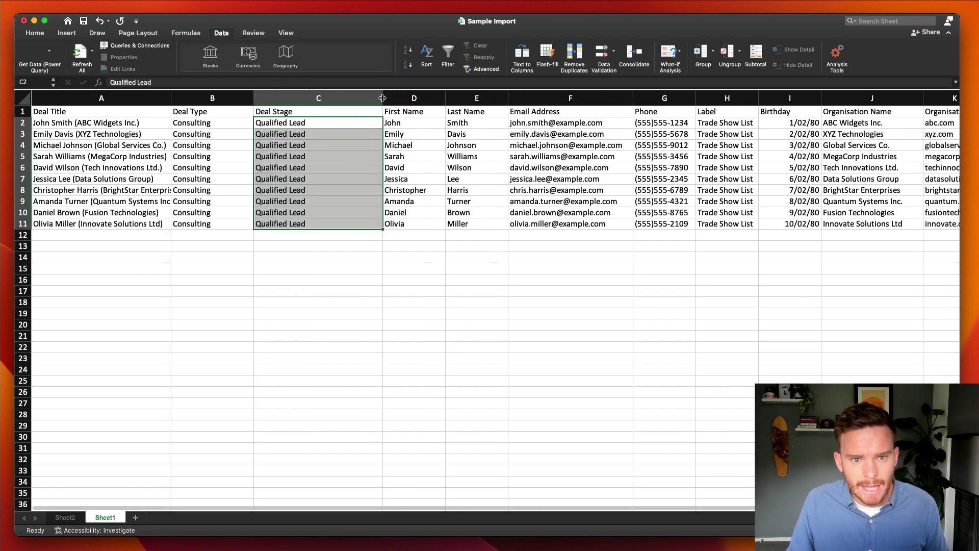
{"action": "left_click_drag", "start_coordinate": [383, 97], "coordinate": [336, 98]}
{"action": "left_click", "coordinate": [344, 141]}
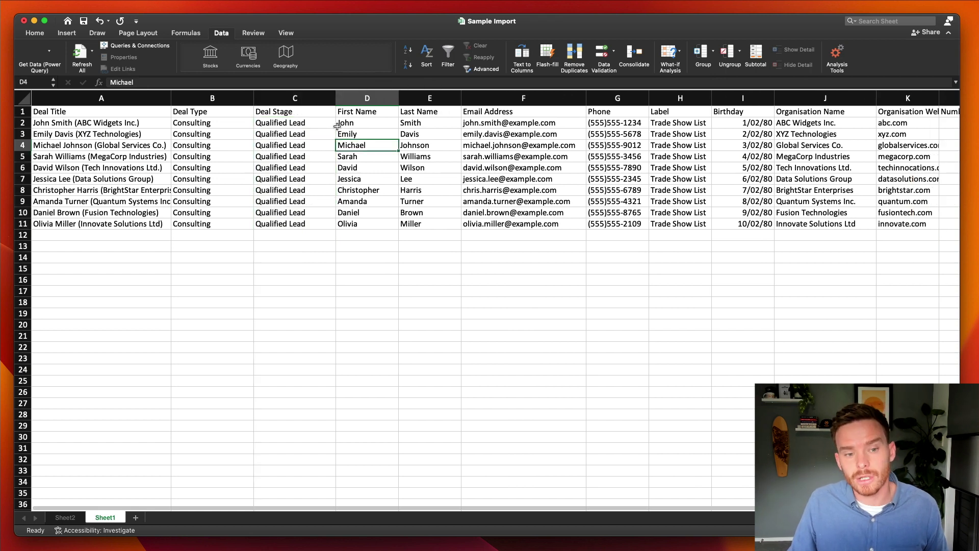
{"action": "left_click", "coordinate": [303, 122]}
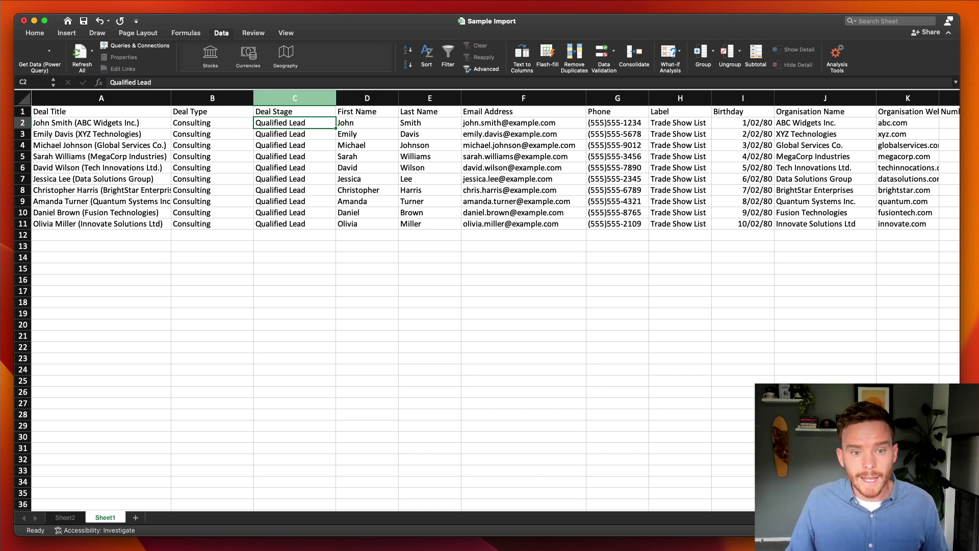
Step: Insert a column before First Name with the header "Deal Status" and enter "Won" for the first deal
{"action": "left_click", "coordinate": [367, 98]}
{"action": "right_click", "coordinate": [343, 98]}
{"action": "left_click", "coordinate": [370, 148]}
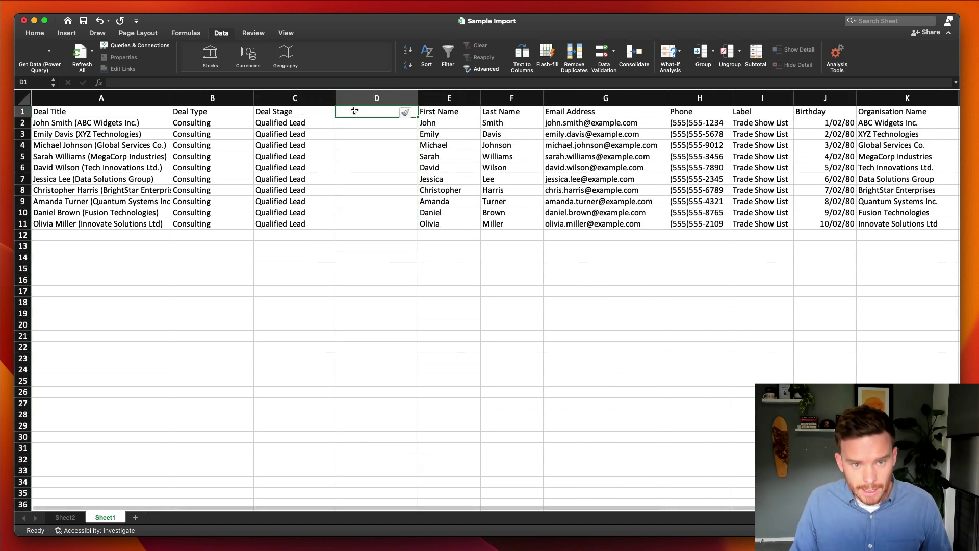
{"action": "type", "text": "Deal Status"}
{"action": "key", "text": "Return"}
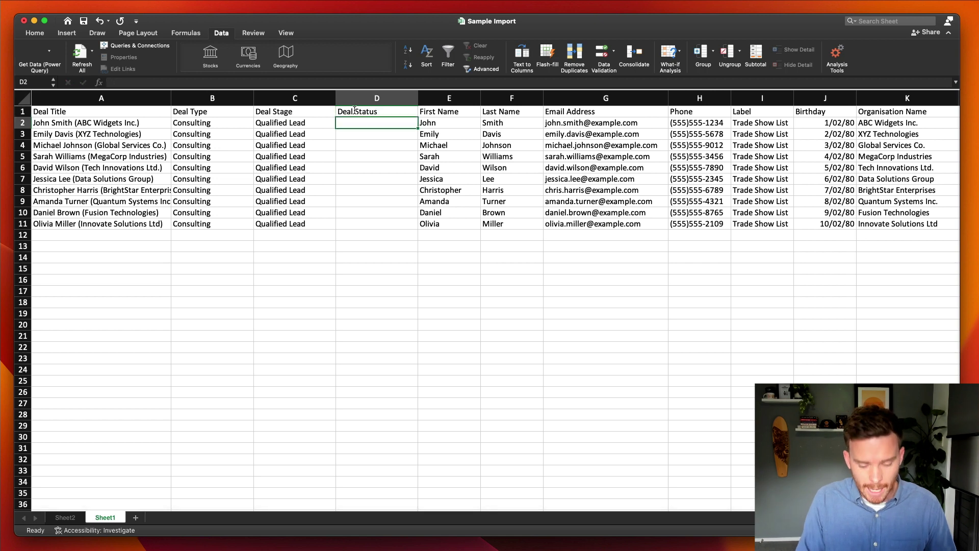
{"action": "type", "text": "Won"}
{"action": "key", "text": "Return"}
{"action": "left_click", "coordinate": [370, 125]}
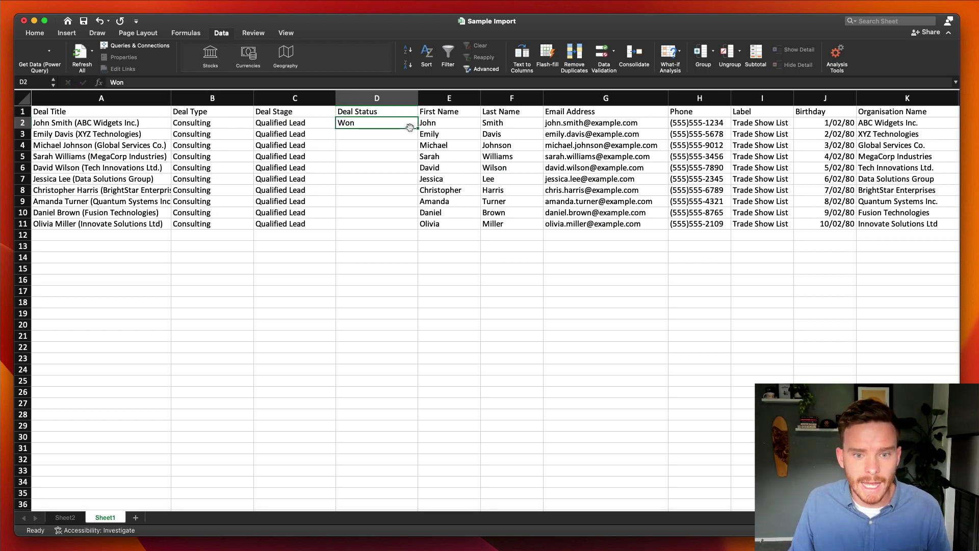
Step: Insert a "Deal Value" column before First Name and fill it with 1000 down to row 11
{"action": "left_click", "coordinate": [443, 98]}
{"action": "right_click", "coordinate": [443, 98]}
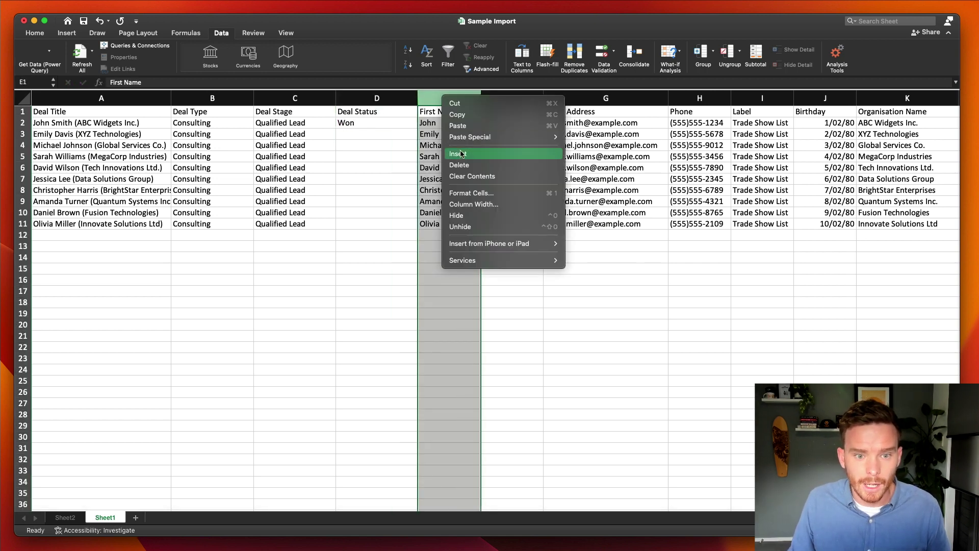
{"action": "left_click", "coordinate": [461, 153]}
{"action": "left_click", "coordinate": [432, 111]}
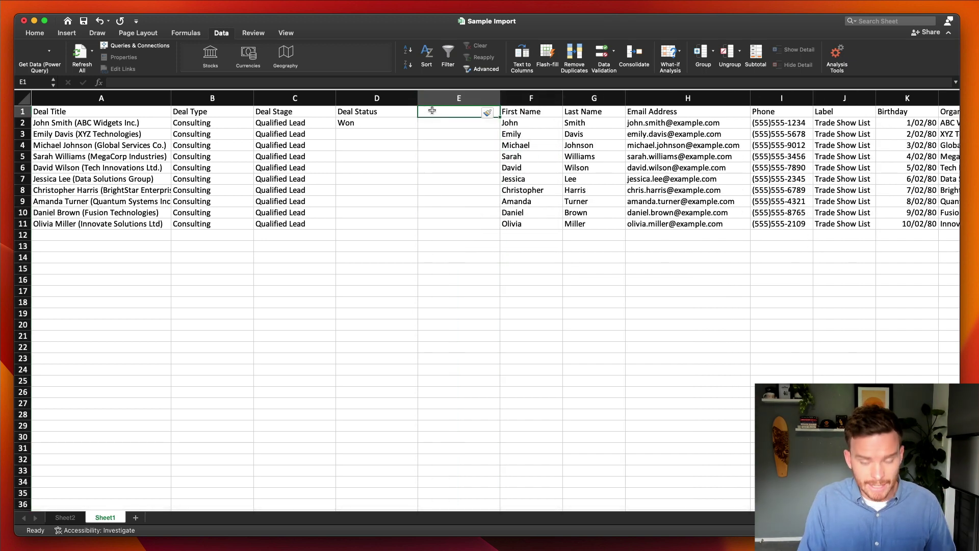
{"action": "type", "text": "Deal Value"}
{"action": "key", "text": "Return"}
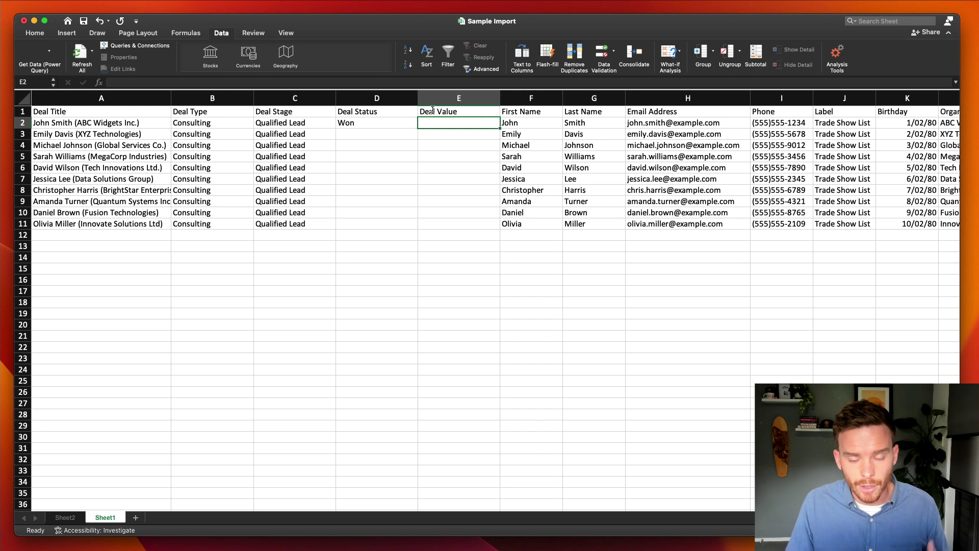
{"action": "type", "text": "1000"}
{"action": "key", "text": "Return"}
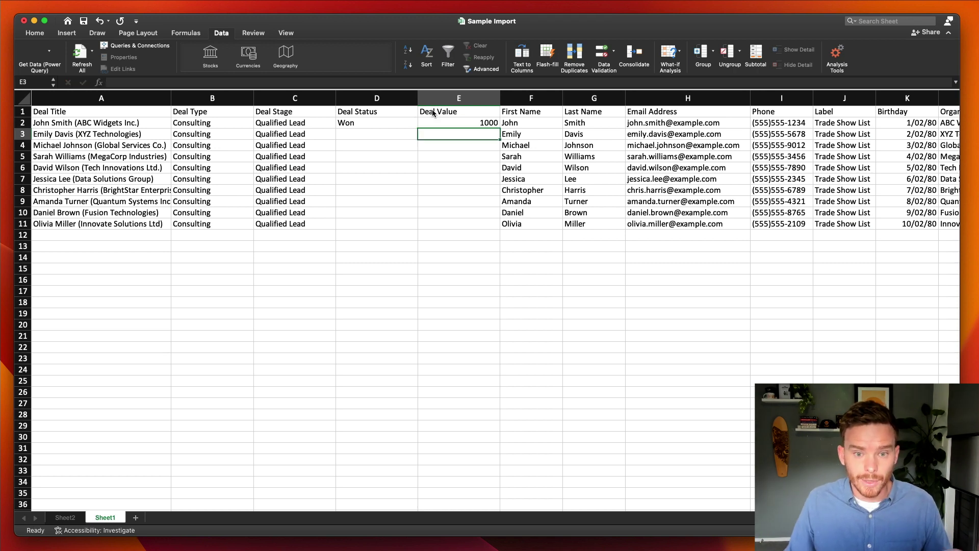
{"action": "left_click", "coordinate": [465, 123]}
{"action": "left_click_drag", "start_coordinate": [500, 129], "coordinate": [471, 231]}
{"action": "left_click", "coordinate": [455, 264]}
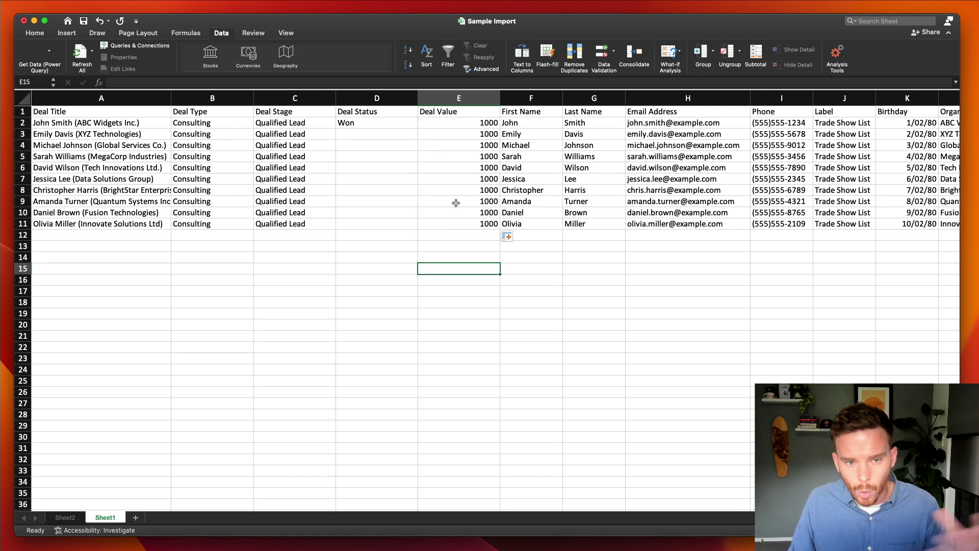
Step: Delete the Deal Status and Deal Value columns from the sheet
{"action": "left_click_drag", "start_coordinate": [459, 98], "coordinate": [393, 98]}
{"action": "right_click", "coordinate": [393, 99]}
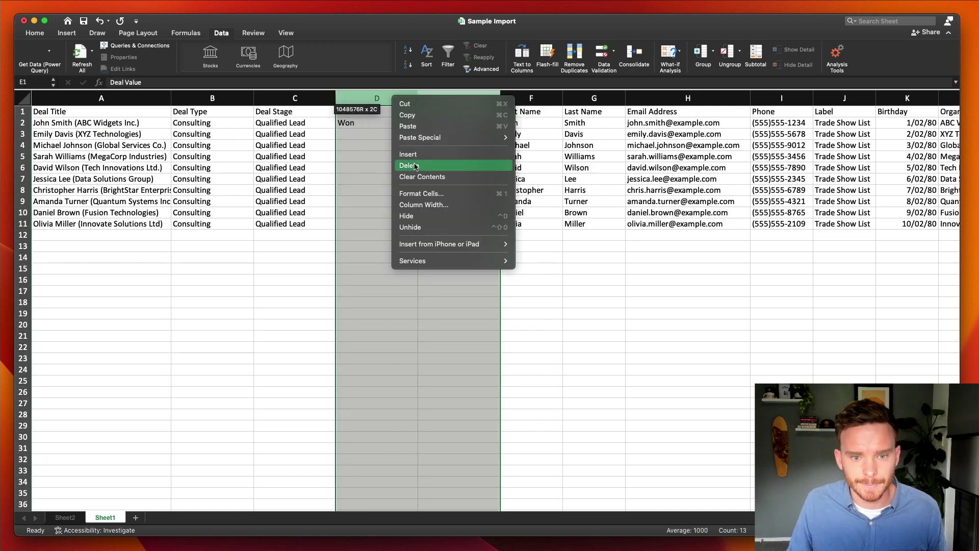
{"action": "left_click", "coordinate": [409, 165]}
{"action": "left_click", "coordinate": [301, 214]}
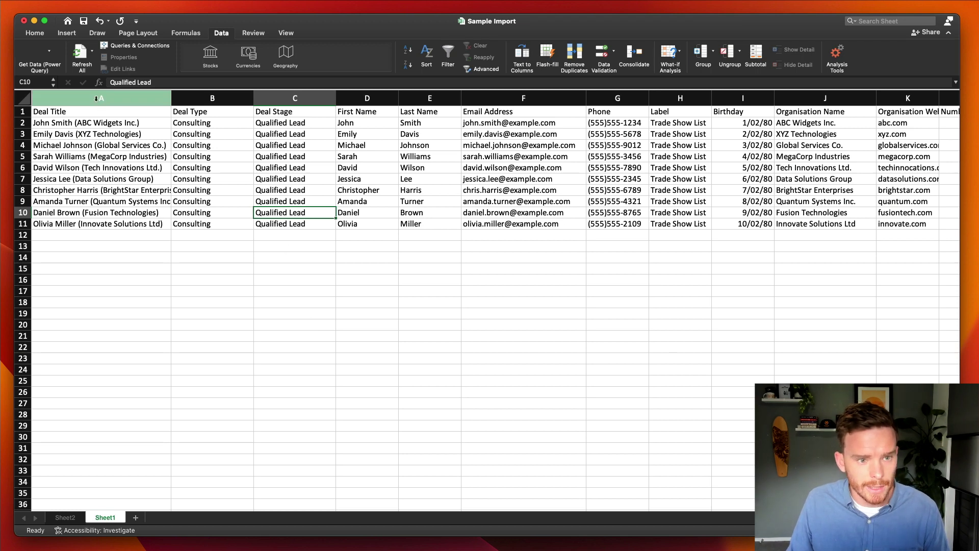
Step: Review the three deal columns, followed by the activity type, subject, due date and assigned user columns
{"action": "left_click_drag", "start_coordinate": [101, 103], "coordinate": [329, 100]}
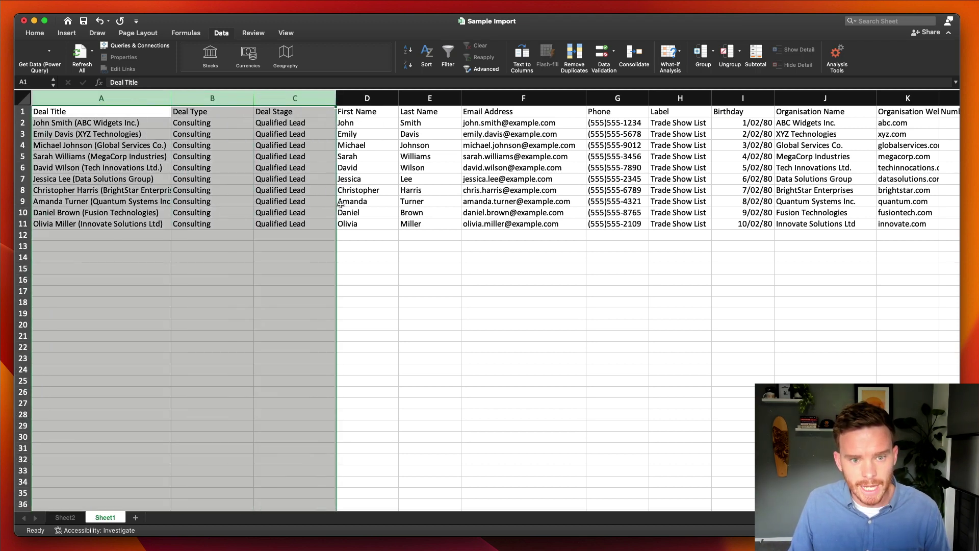
{"action": "scroll", "coordinate": [388, 230], "scroll_direction": "right", "scroll_amount": 10}
{"action": "left_click", "coordinate": [513, 246]}
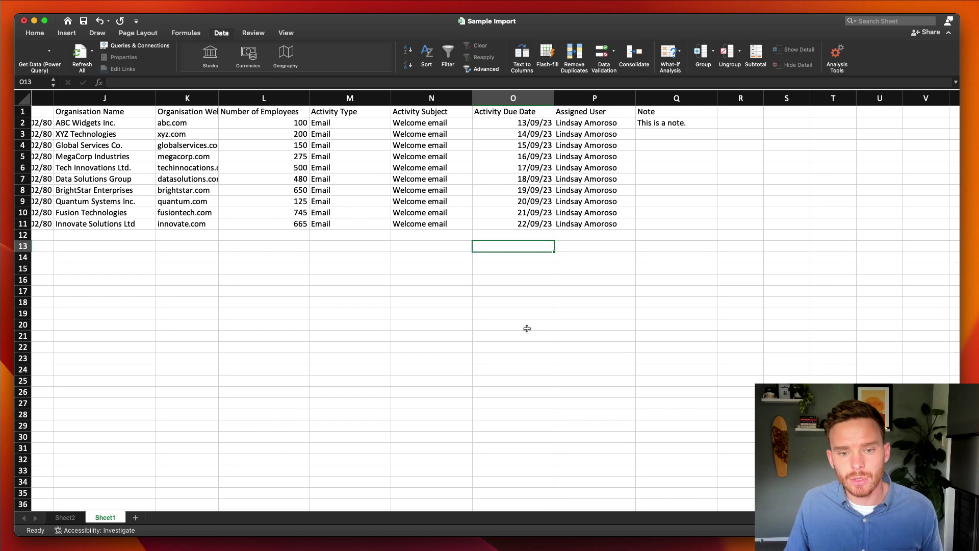
{"action": "left_click_drag", "start_coordinate": [357, 98], "coordinate": [633, 100]}
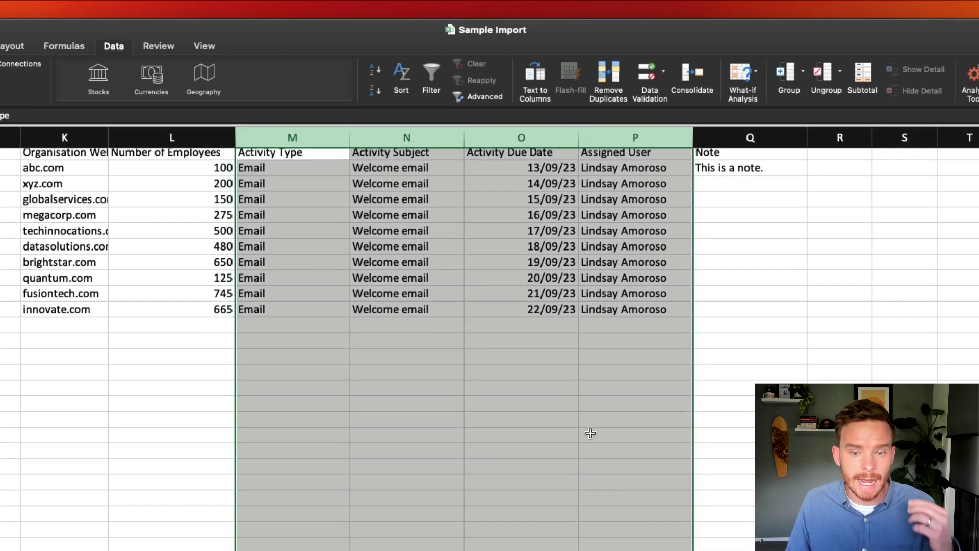
{"action": "scroll", "coordinate": [591, 432], "scroll_direction": "right", "scroll_amount": 1}
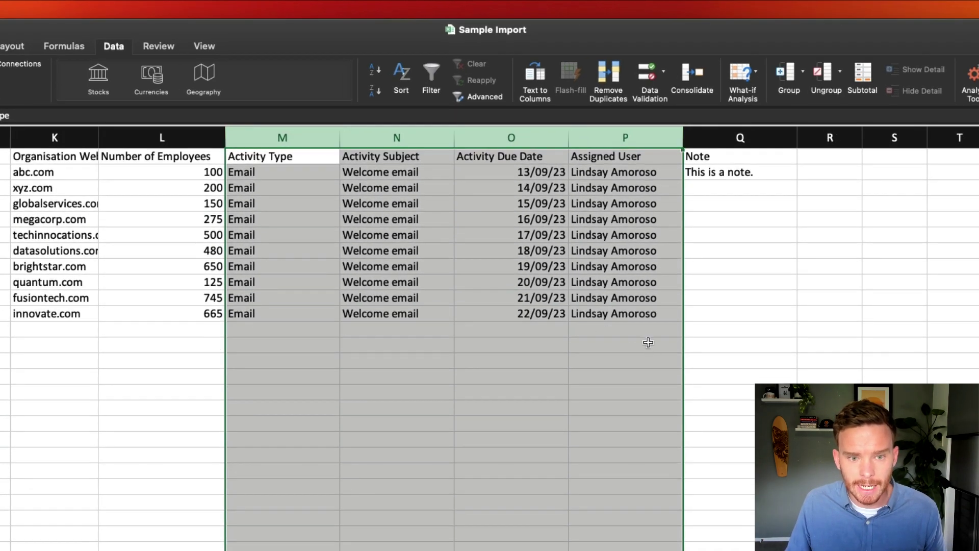
{"action": "left_click", "coordinate": [299, 136]}
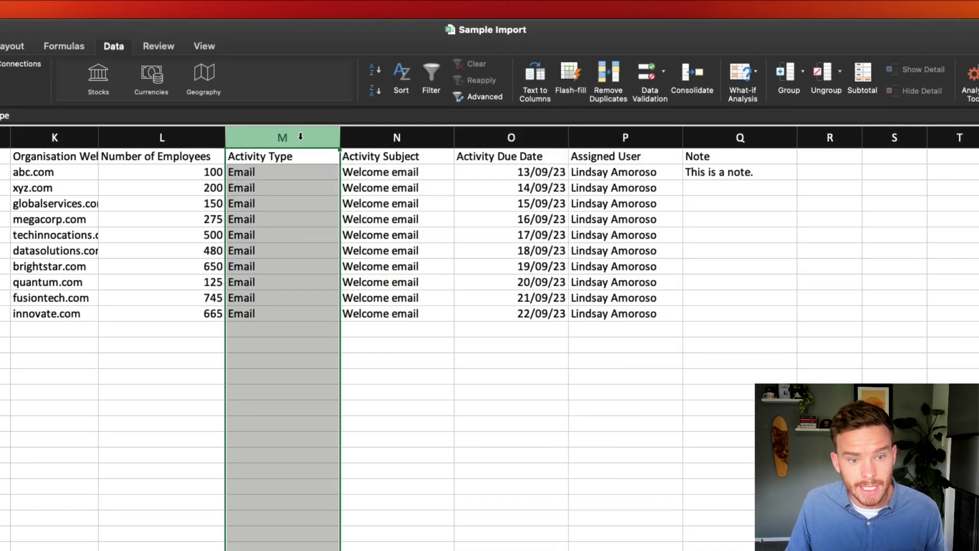
{"action": "left_click", "coordinate": [372, 136]}
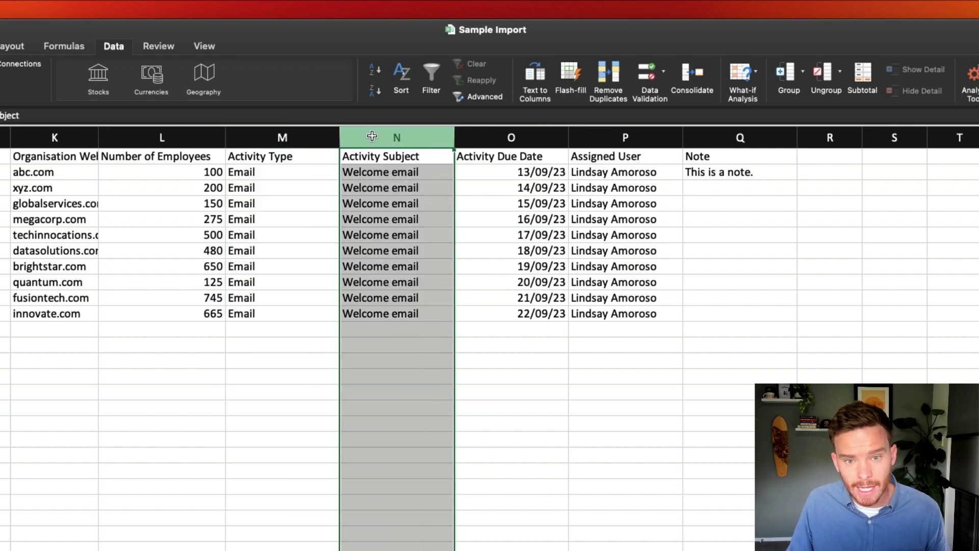
{"action": "left_click", "coordinate": [518, 136]}
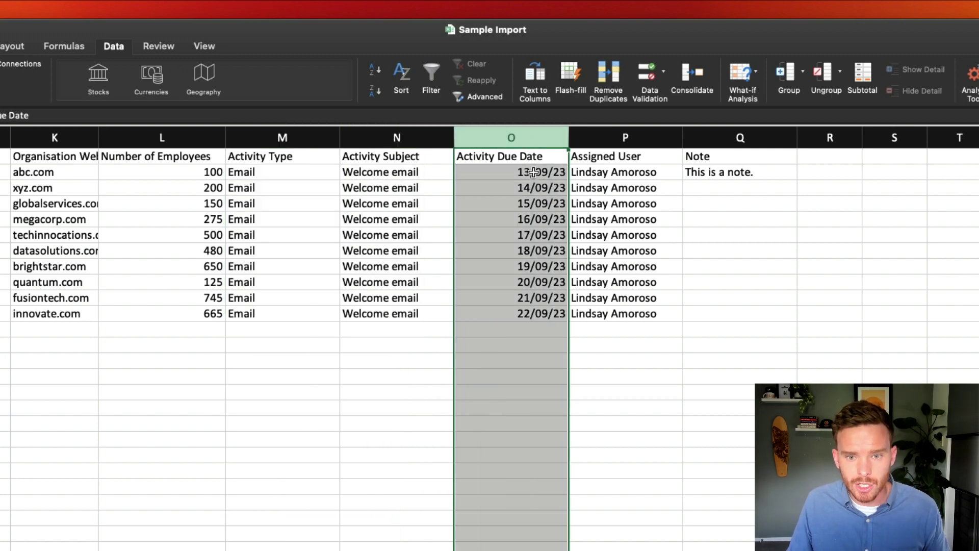
{"action": "left_click", "coordinate": [534, 172]}
{"action": "left_click", "coordinate": [595, 137]}
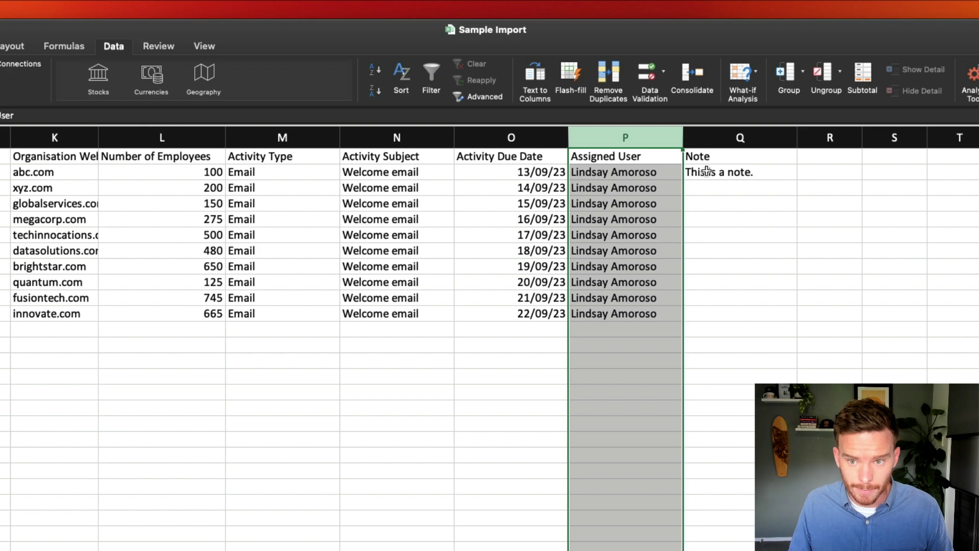
Step: Fill the text "This is a note." down the Note column to row 11
{"action": "left_click", "coordinate": [716, 171]}
{"action": "left_click_drag", "start_coordinate": [797, 180], "coordinate": [780, 314]}
{"action": "left_click", "coordinate": [734, 375]}
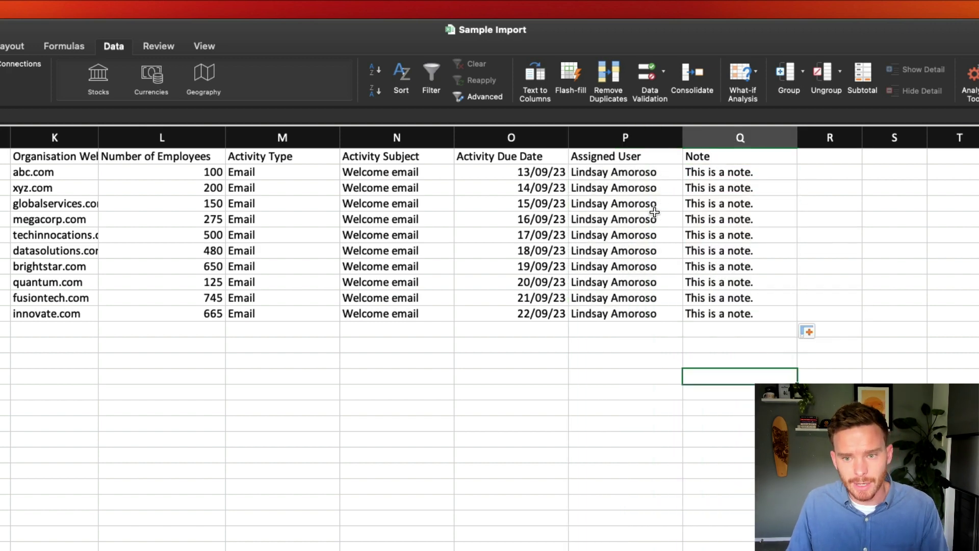
Step: Review the first record in row 2 across all columns from Note back to Deal Title
{"action": "left_click_drag", "start_coordinate": [693, 172], "coordinate": [0, 155]}
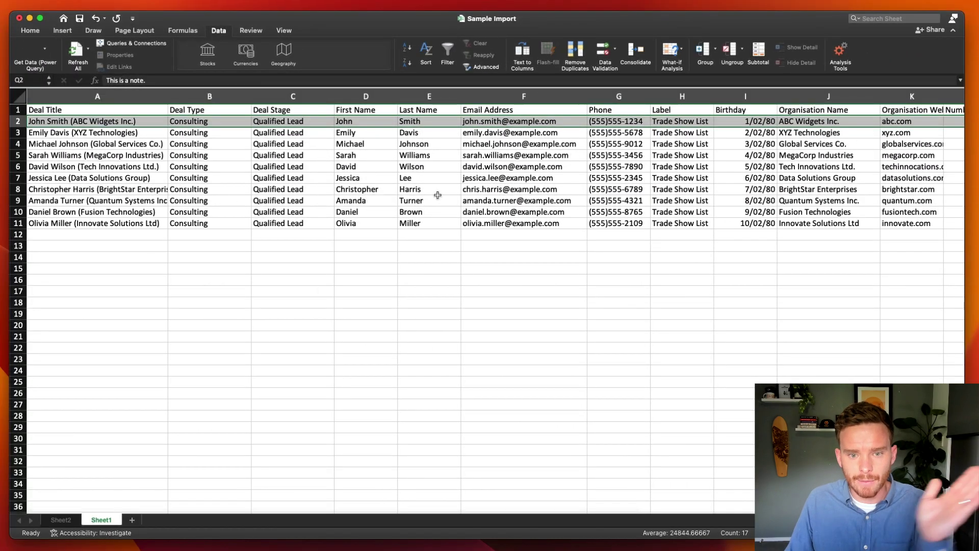
{"action": "scroll", "coordinate": [438, 195], "scroll_direction": "right", "scroll_amount": 2}
{"action": "scroll", "coordinate": [443, 194], "scroll_direction": "left", "scroll_amount": 2}
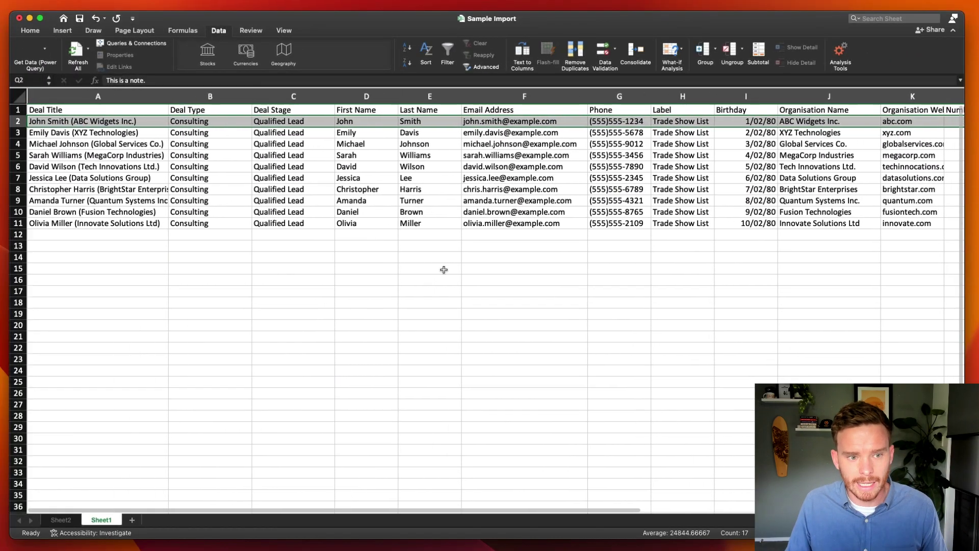
{"action": "left_click", "coordinate": [444, 269]}
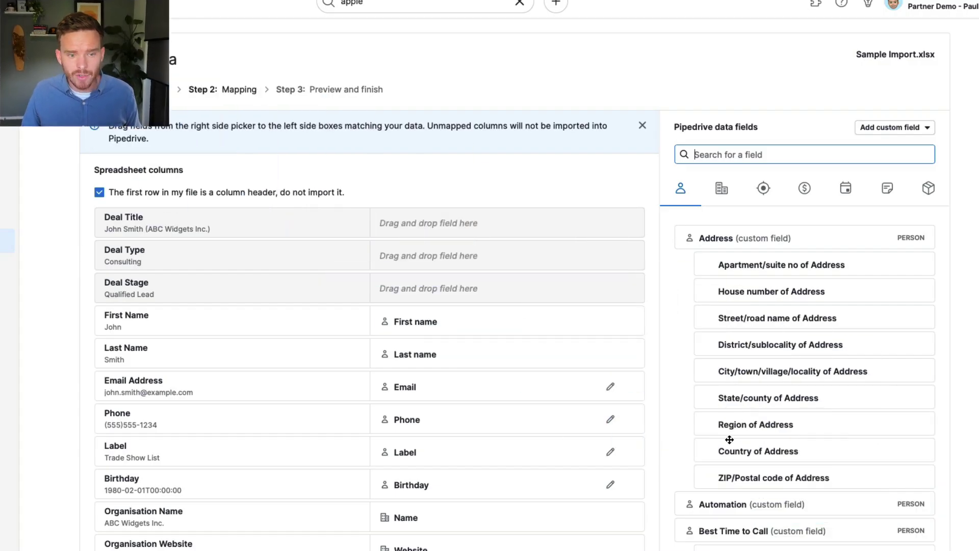
Step: In Pipedrive's import mapping, search the data fields for "title" and map the deal's Title field to the Deal Title column
{"action": "mouse_move", "coordinate": [207, 225]}
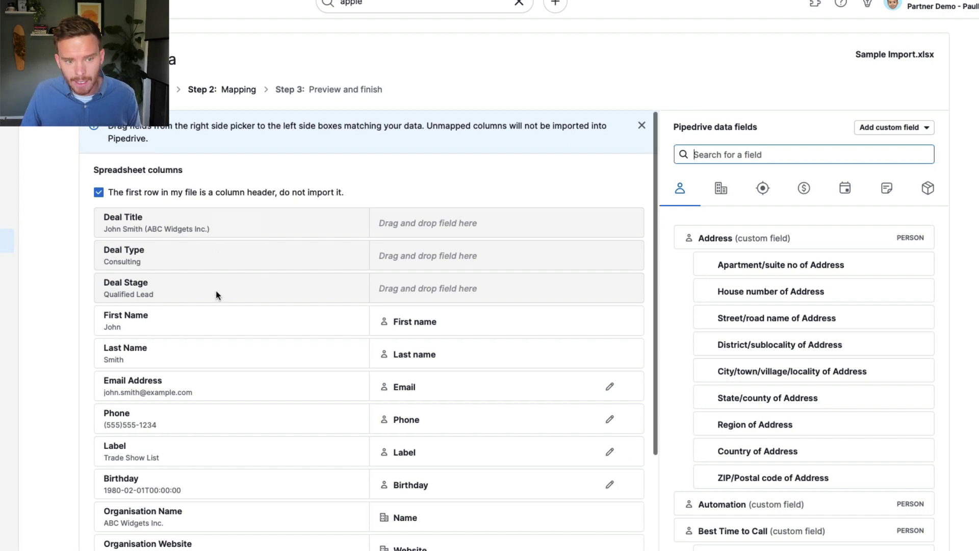
{"action": "scroll", "coordinate": [216, 292], "scroll_direction": "down", "scroll_amount": 1}
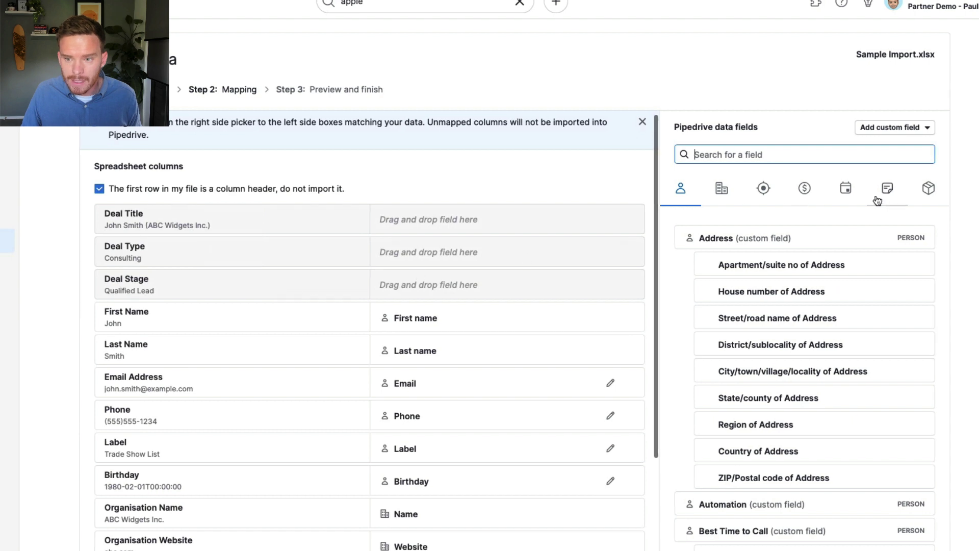
{"action": "left_click", "coordinate": [804, 188]}
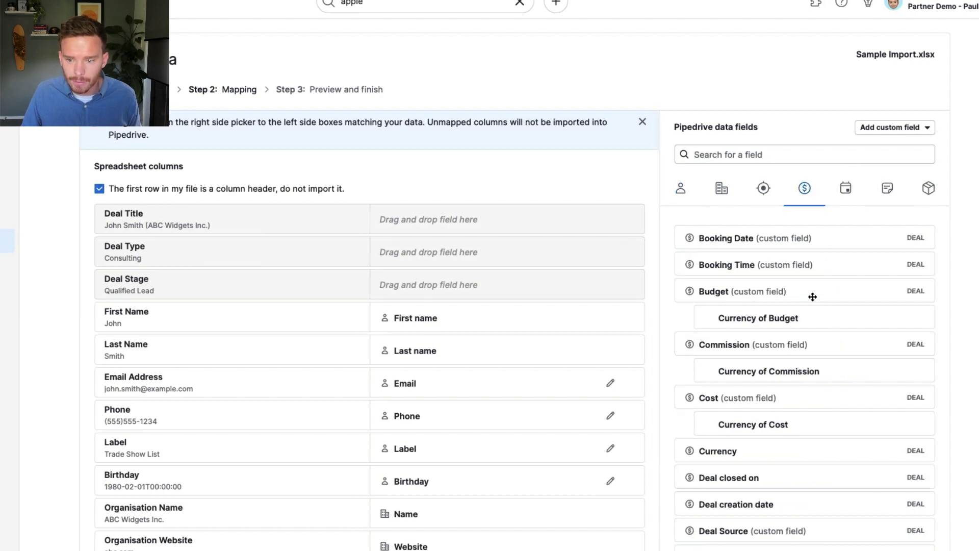
{"action": "left_click", "coordinate": [769, 159]}
{"action": "type", "text": "title"}
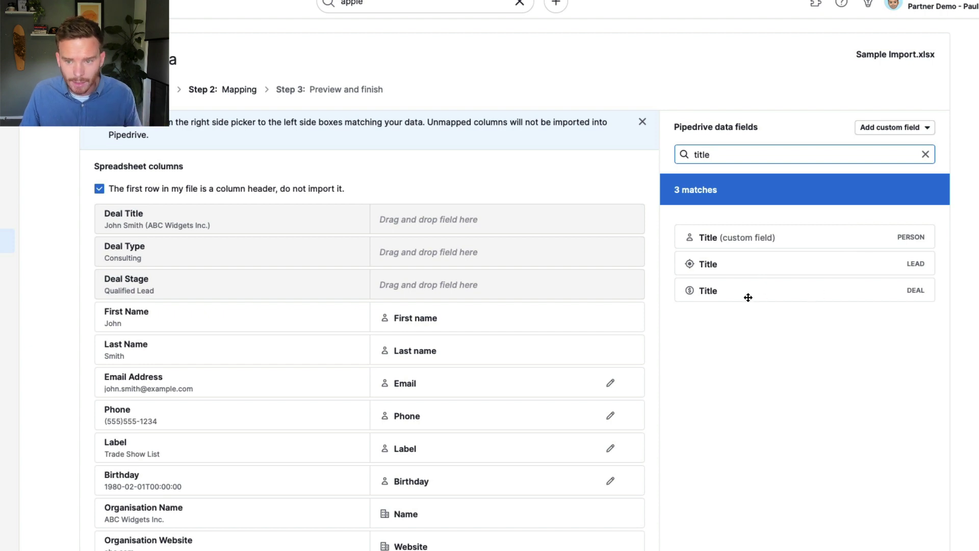
{"action": "left_click_drag", "start_coordinate": [730, 296], "coordinate": [462, 224]}
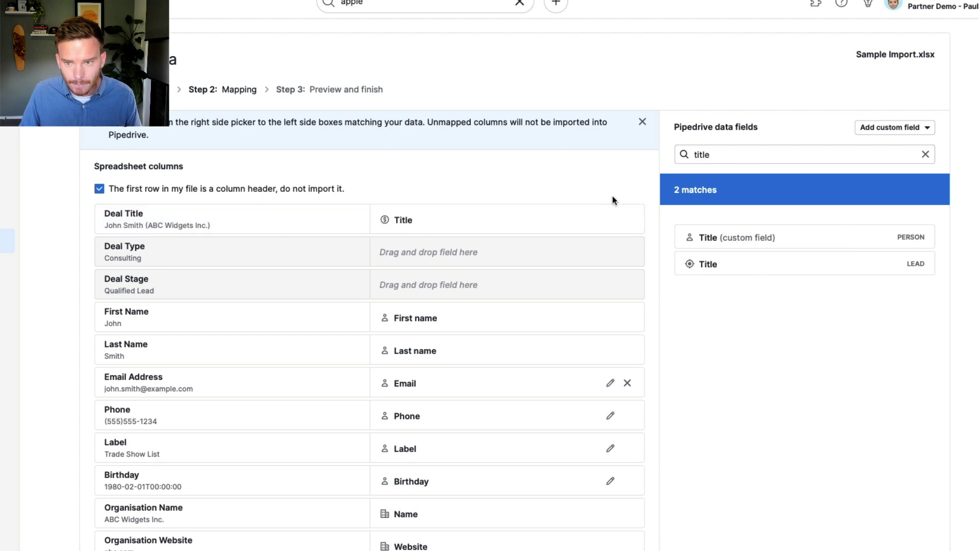
Step: Search the data fields for "type", map the deal's Deal Type custom field to the Deal Type column, and match the file's value to Consulting
{"action": "double_click", "coordinate": [702, 158]}
{"action": "type", "text": "type"}
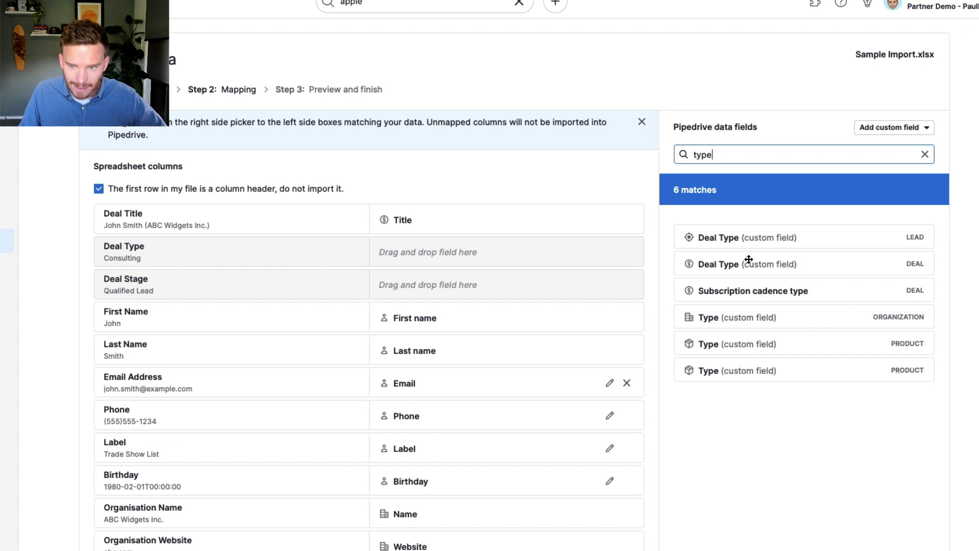
{"action": "left_click_drag", "start_coordinate": [748, 259], "coordinate": [476, 251]}
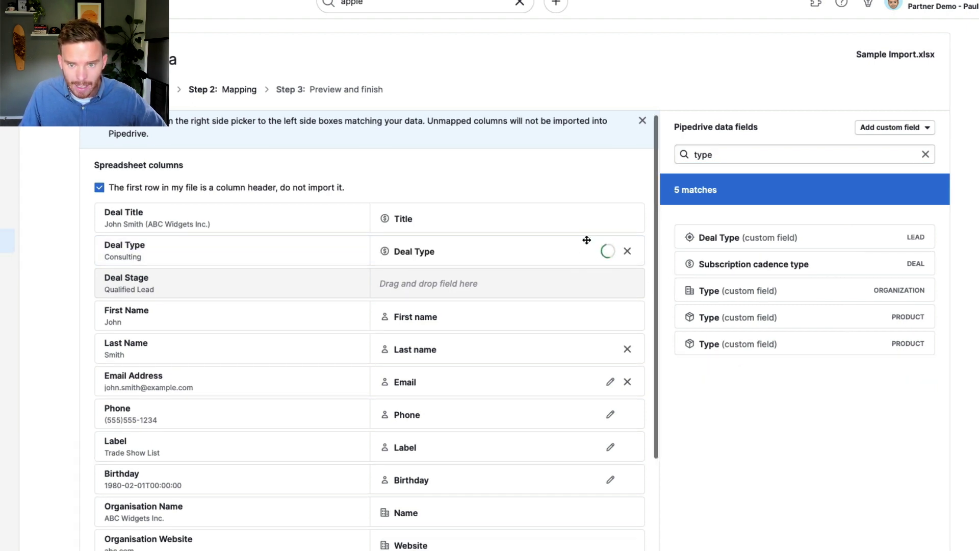
{"action": "left_click", "coordinate": [560, 254]}
{"action": "left_click_drag", "start_coordinate": [286, 137], "coordinate": [510, 219]}
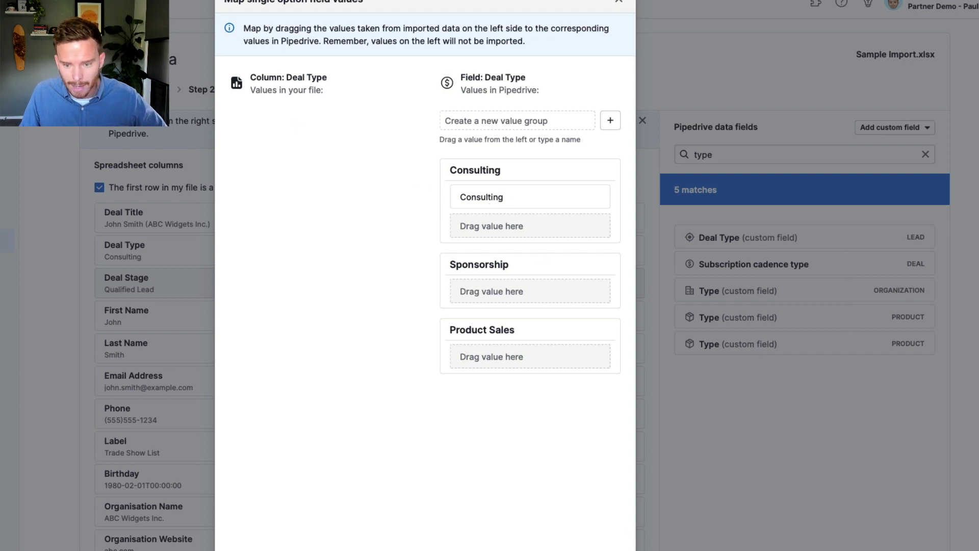
{"action": "key", "text": "Escape"}
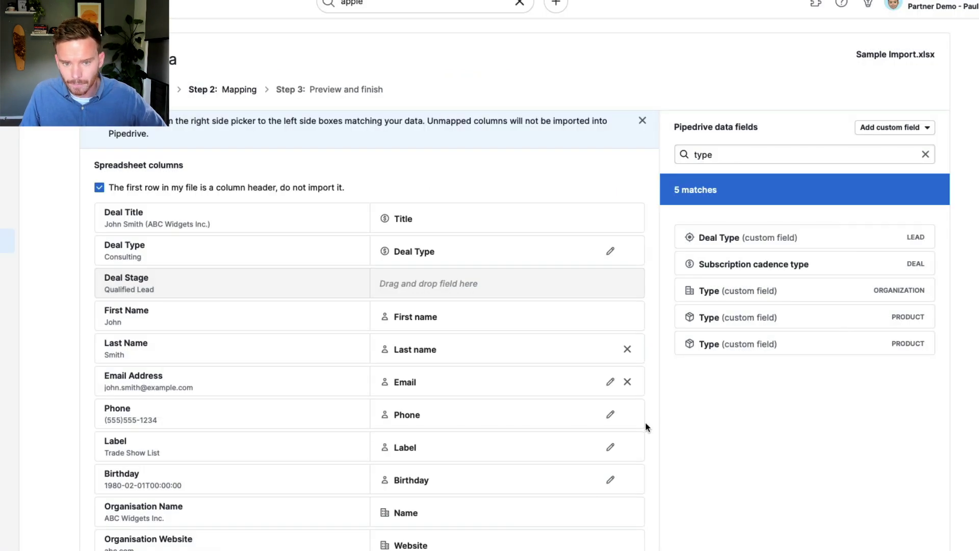
Step: Search the data fields for "stag", map Stage to the Deal Stage column, and match Qualified Lead to the Sales Pipeline's Qualified Lead stage
{"action": "double_click", "coordinate": [723, 157]}
{"action": "type", "text": "stag"}
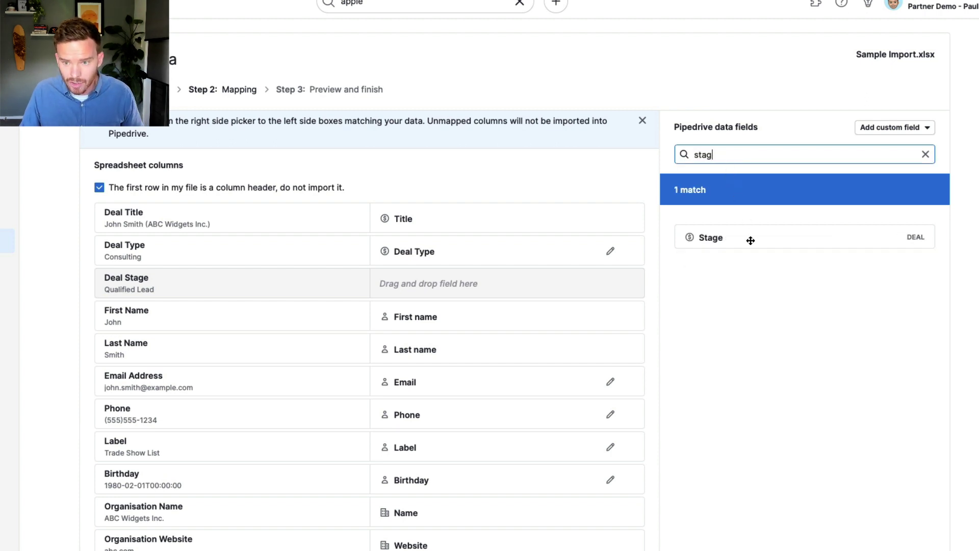
{"action": "left_click_drag", "start_coordinate": [749, 238], "coordinate": [537, 280]}
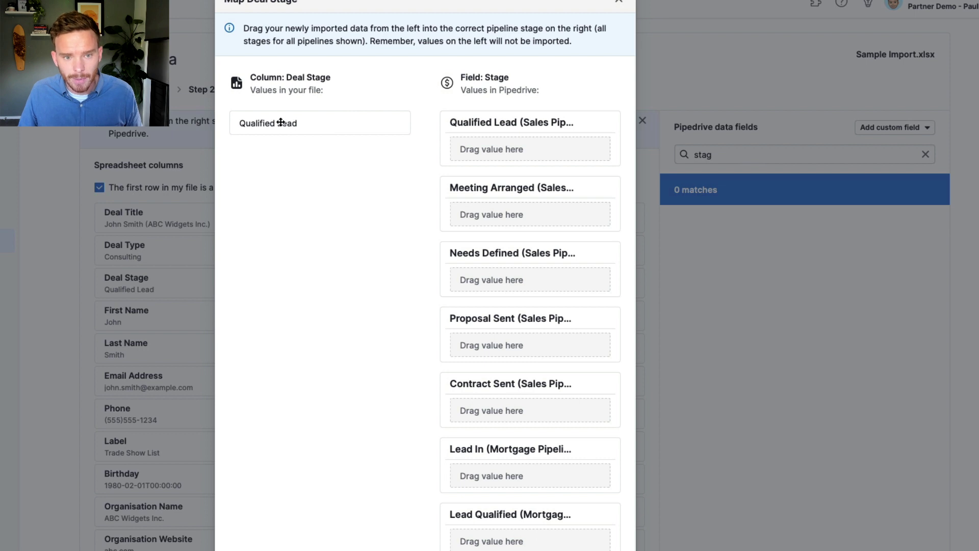
{"action": "left_click_drag", "start_coordinate": [280, 123], "coordinate": [501, 148]}
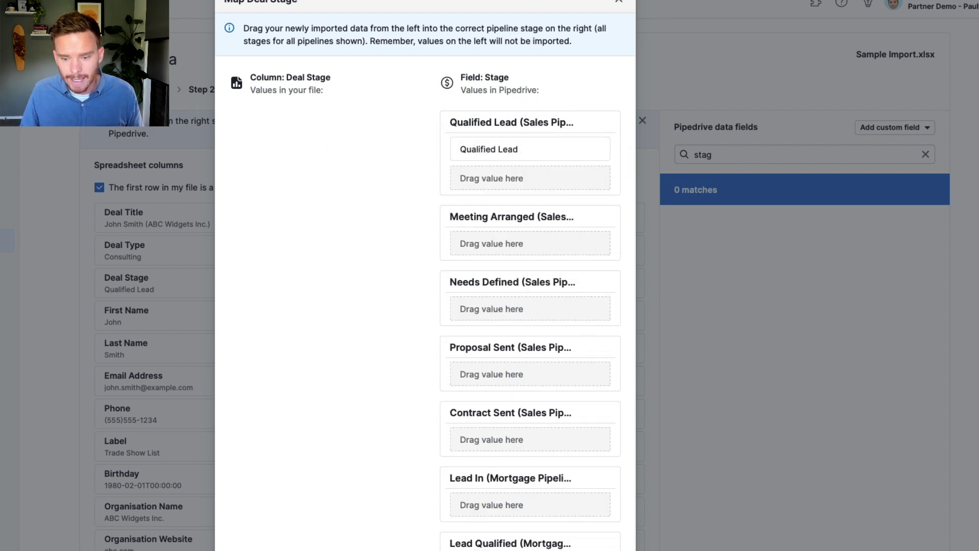
{"action": "key", "text": "Escape"}
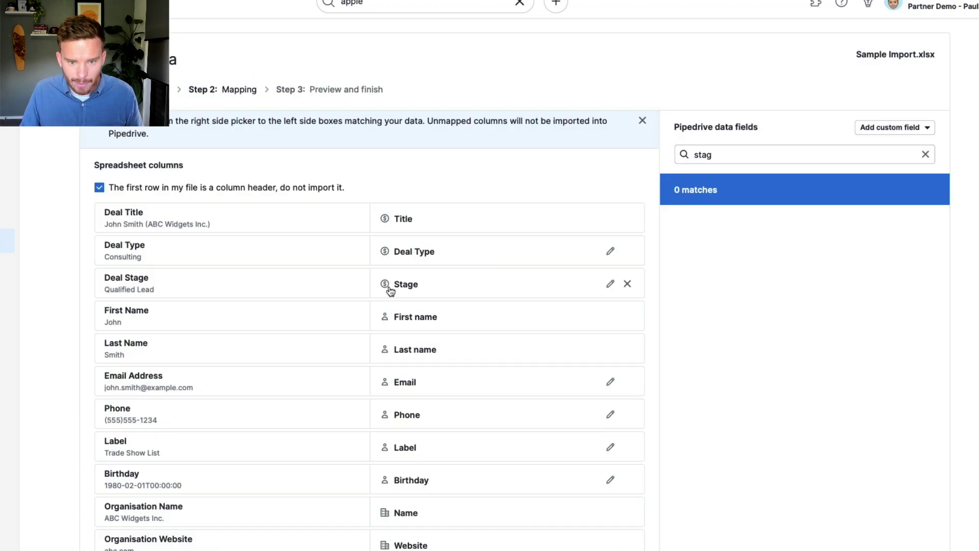
Step: Review the person, organisation and activity column mappings, and check how the Activity Type column's Email value is matched
{"action": "scroll", "coordinate": [422, 264], "scroll_direction": "down", "scroll_amount": 2}
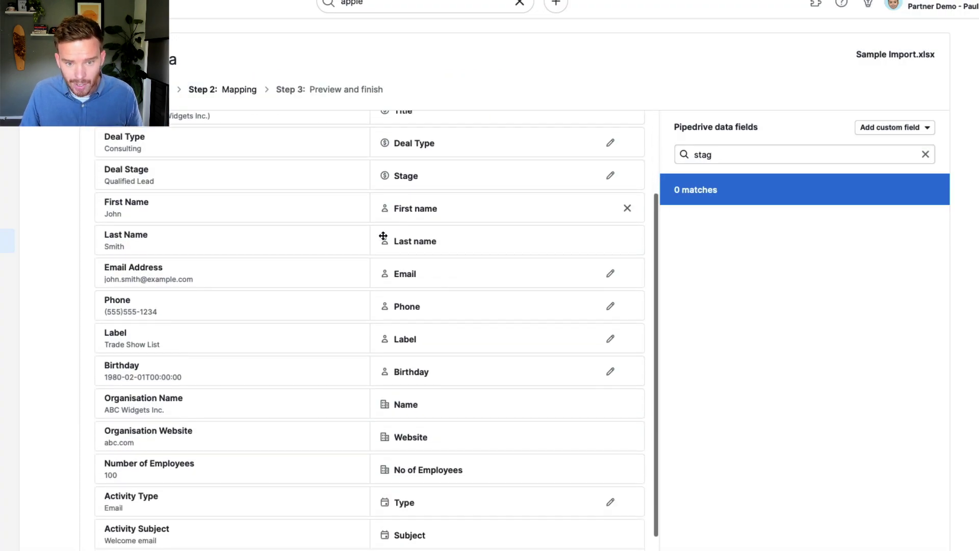
{"action": "scroll", "coordinate": [390, 375], "scroll_direction": "down", "scroll_amount": 2}
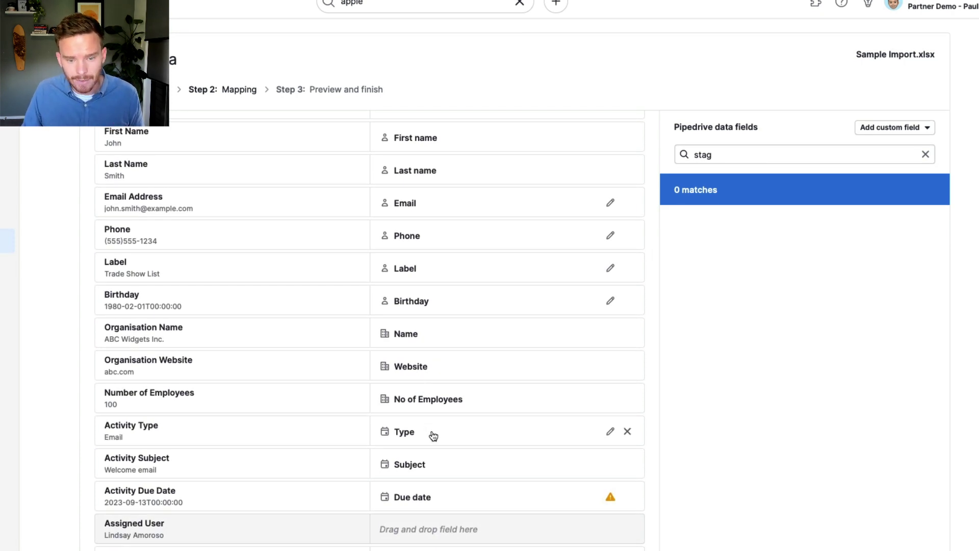
{"action": "mouse_move", "coordinate": [180, 442]}
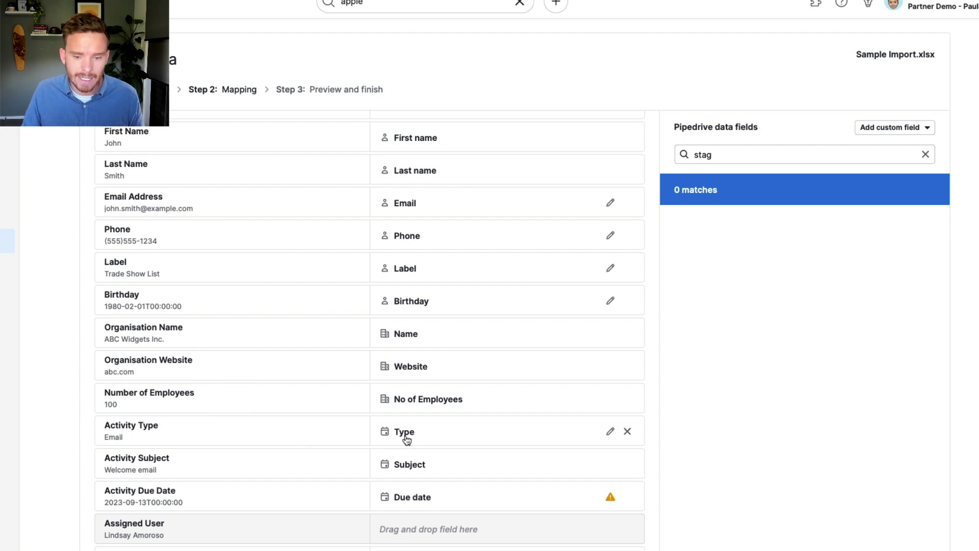
{"action": "left_click", "coordinate": [504, 437]}
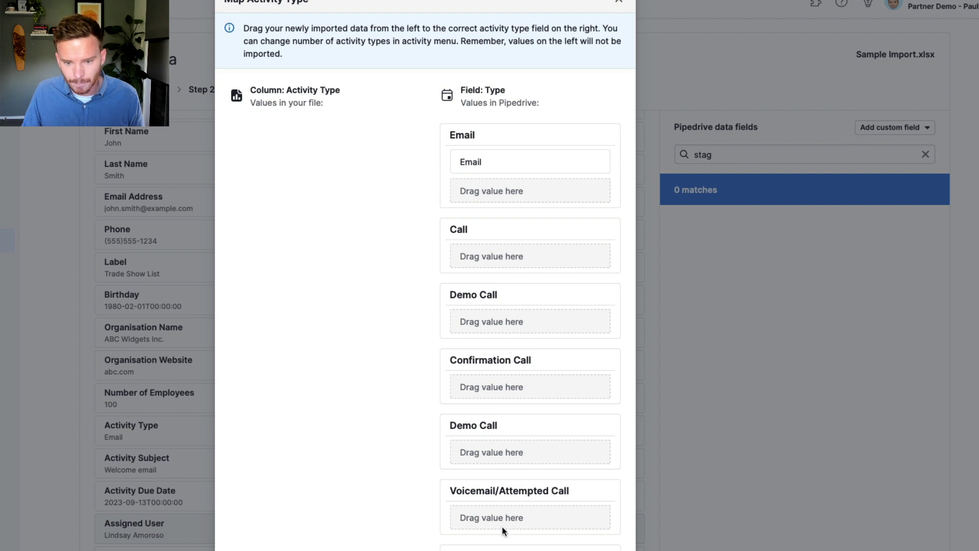
{"action": "key", "text": "Escape"}
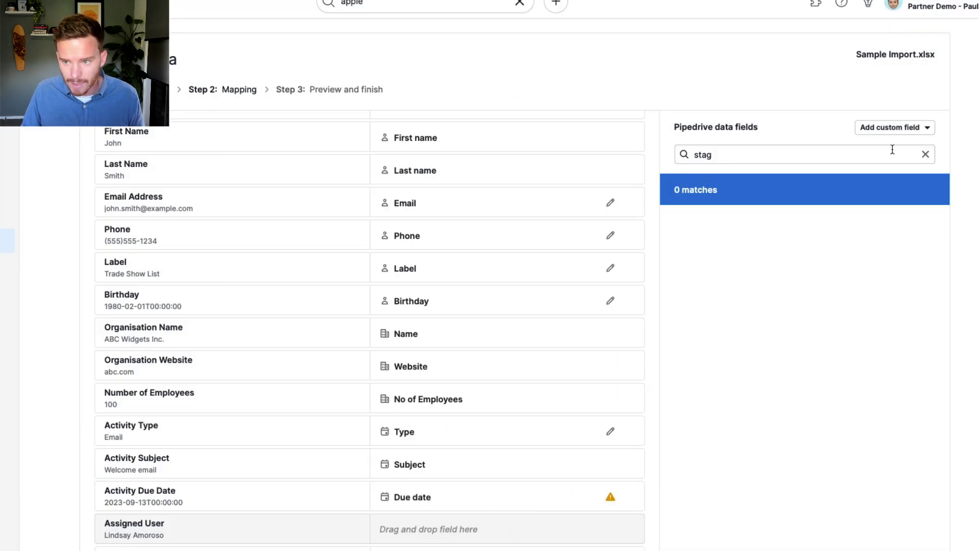
Step: Clear the field search and set the Activity Due Date mapping to contain a date in dd mm yyyy format
{"action": "left_click", "coordinate": [925, 155]}
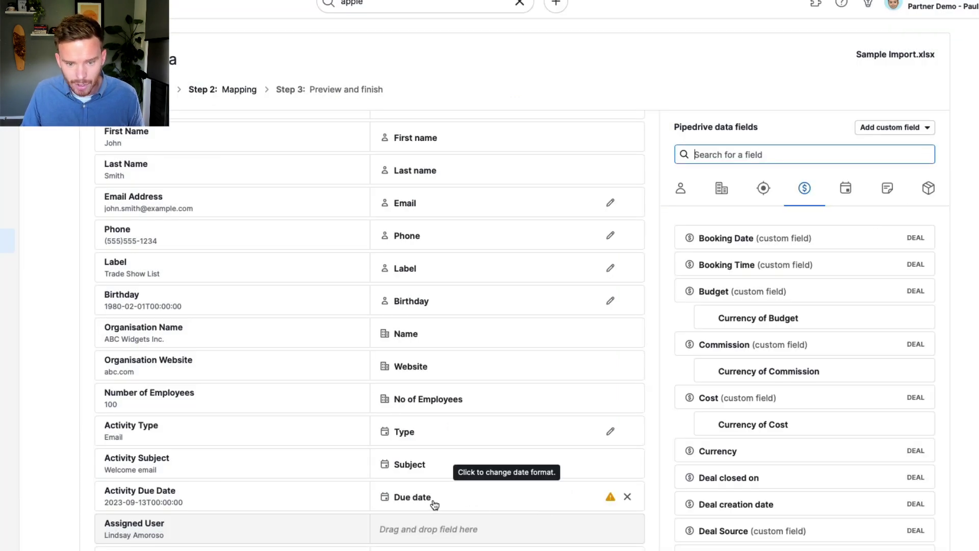
{"action": "left_click", "coordinate": [573, 500]}
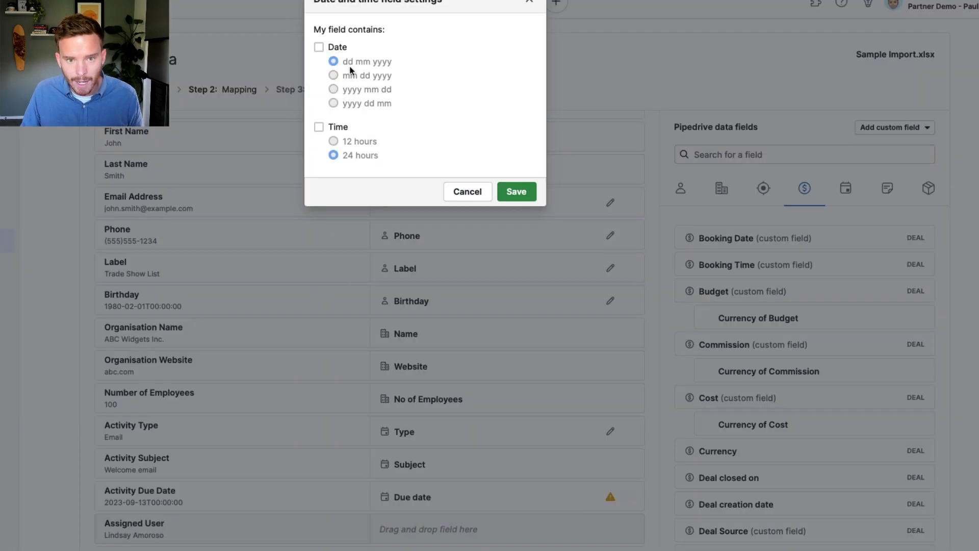
{"action": "left_click", "coordinate": [341, 47]}
{"action": "left_click", "coordinate": [517, 191]}
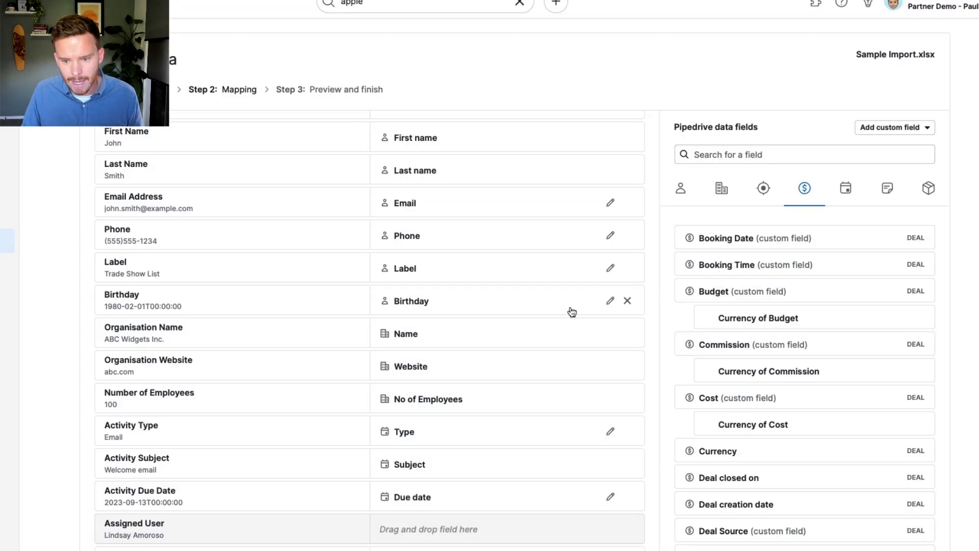
Step: Map the activity's Assigned to user field to the Assigned User column and match the file's user to the same Pipedrive user
{"action": "left_click", "coordinate": [844, 189]}
{"action": "left_click", "coordinate": [764, 151]}
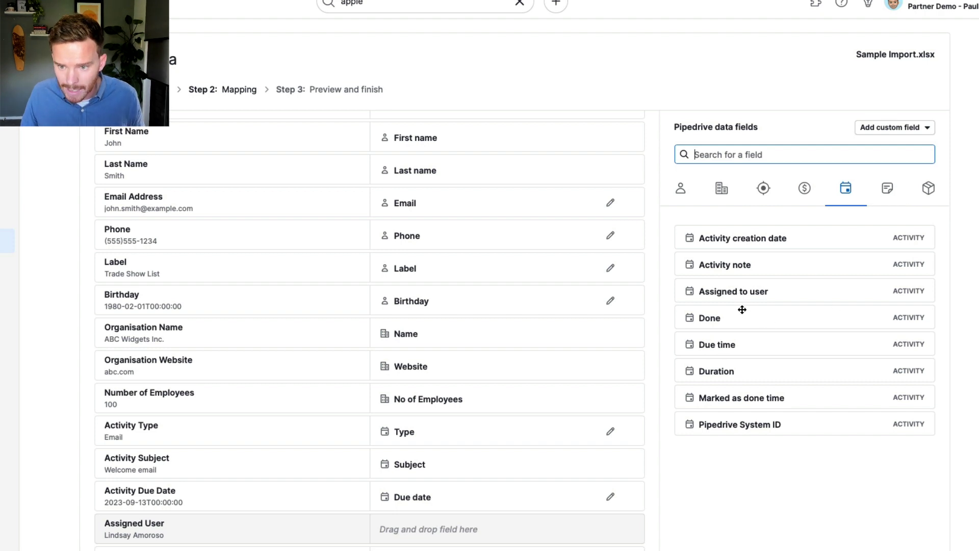
{"action": "left_click_drag", "start_coordinate": [739, 295], "coordinate": [525, 528]}
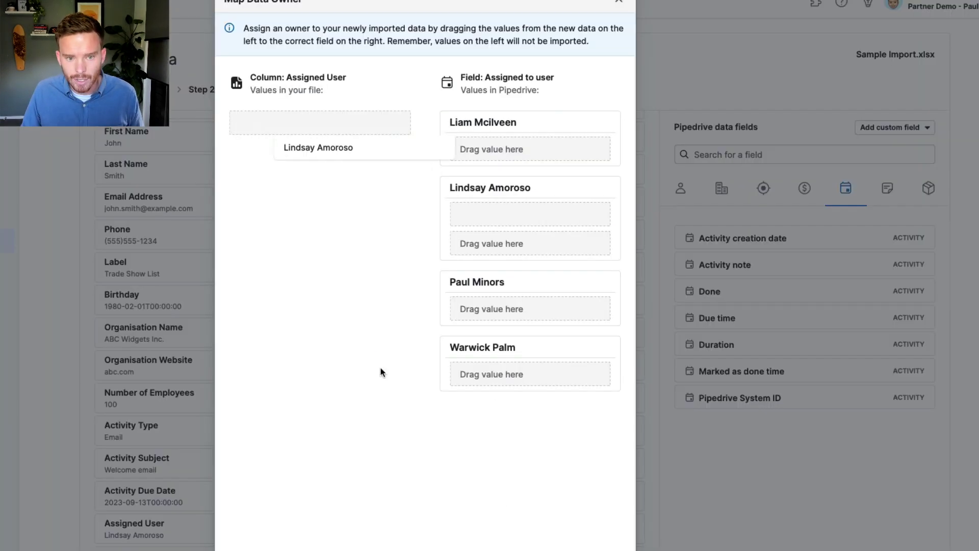
{"action": "left_click_drag", "start_coordinate": [381, 372], "coordinate": [494, 225]}
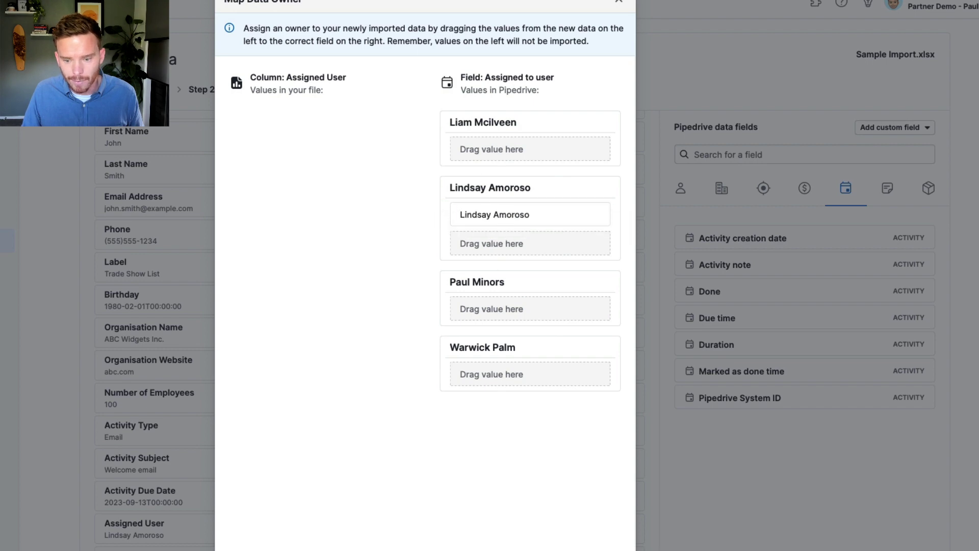
{"action": "left_click", "coordinate": [490, 497]}
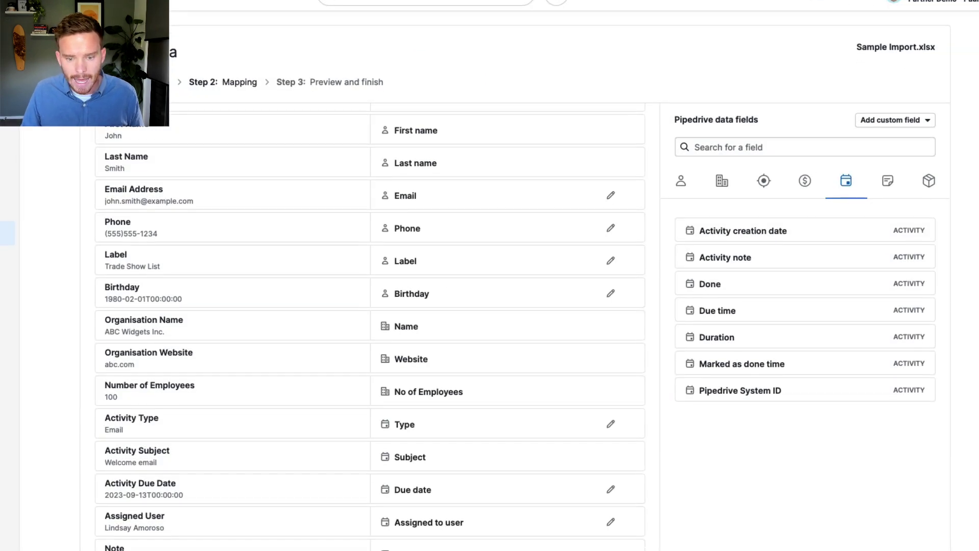
Step: Check the Note column's mapping, proceed to the import preview, keep Merge data for duplicates, and start the import
{"action": "left_click", "coordinate": [873, 155]}
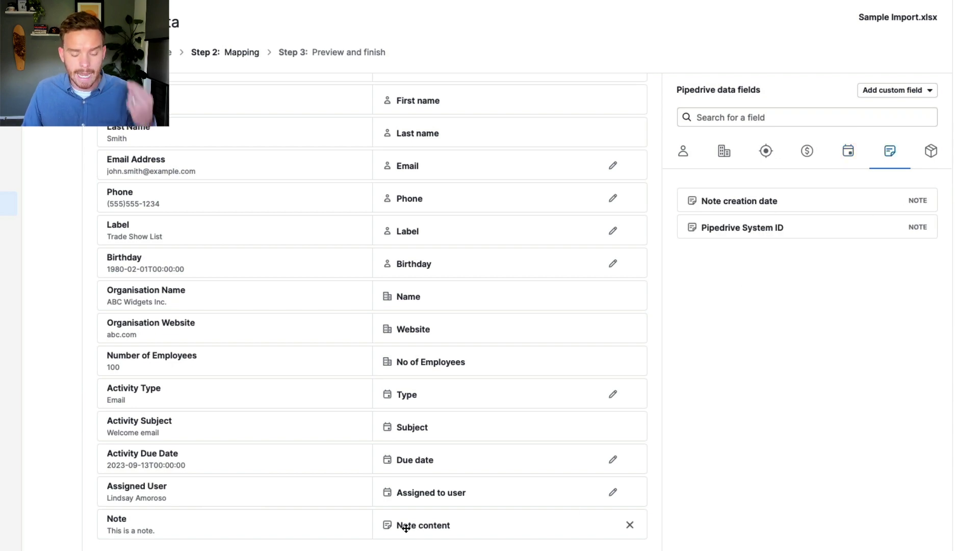
{"action": "scroll", "coordinate": [452, 464], "scroll_direction": "up", "scroll_amount": 5}
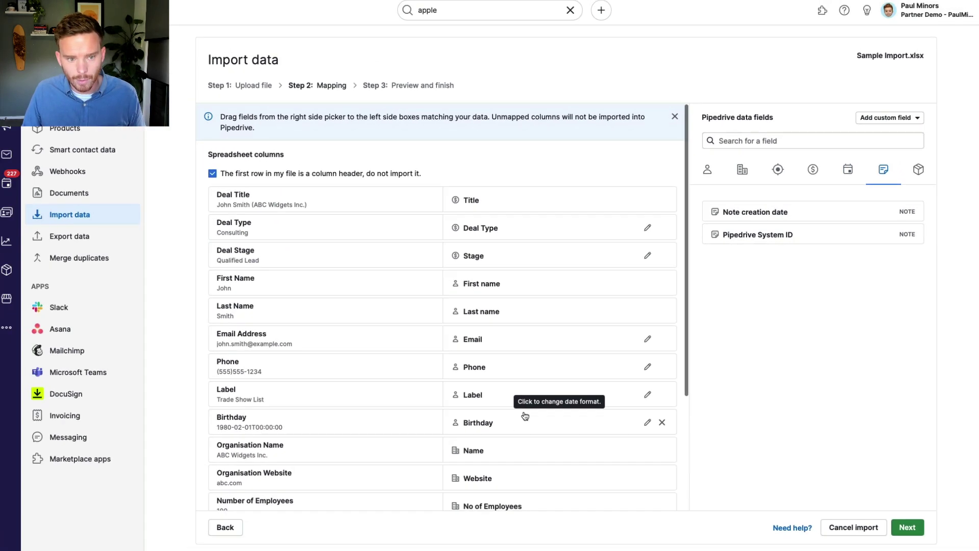
{"action": "left_click", "coordinate": [904, 528]}
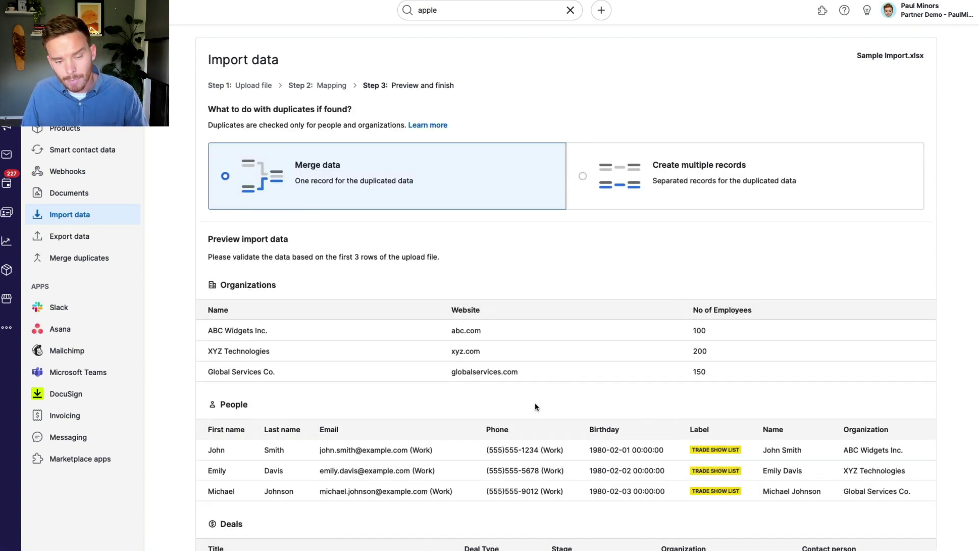
{"action": "scroll", "coordinate": [397, 194], "scroll_direction": "down", "scroll_amount": 10}
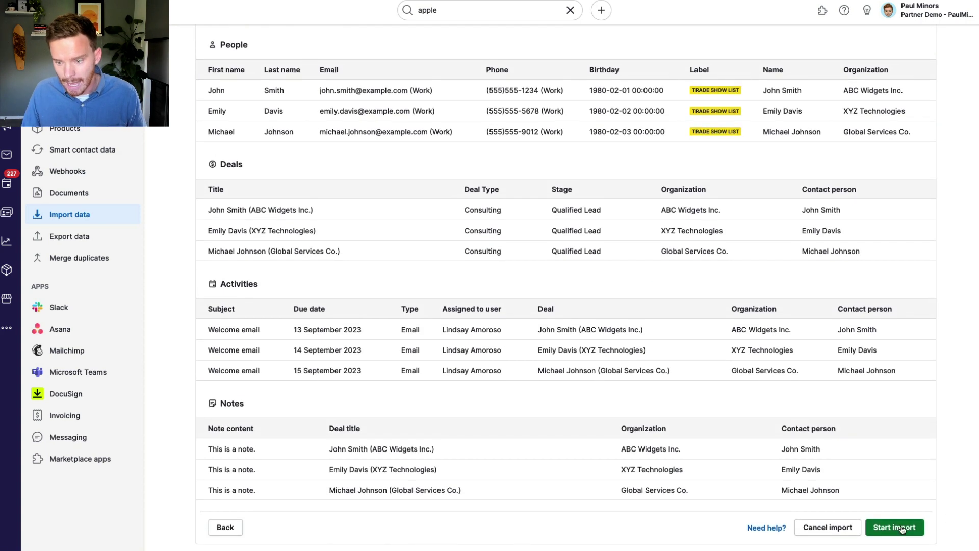
{"action": "left_click", "coordinate": [894, 528]}
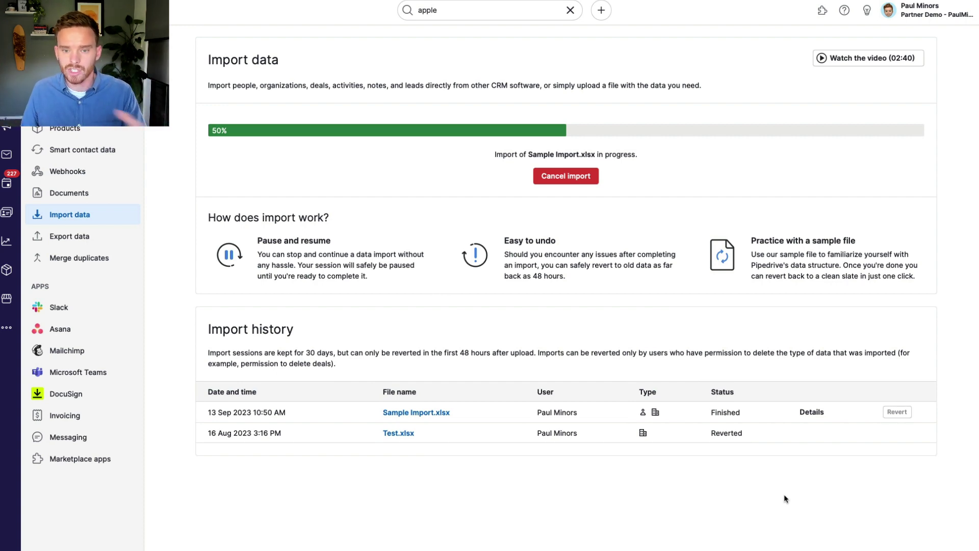
Step: Check the newest Sample Import.xlsx session in the import history and open its details
{"action": "scroll", "coordinate": [738, 445], "scroll_direction": "down", "scroll_amount": 2}
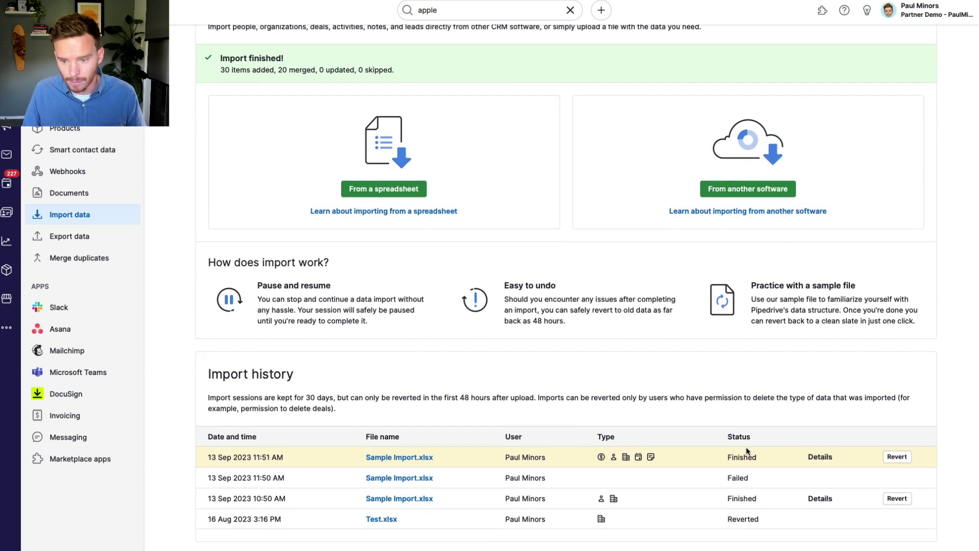
{"action": "left_click", "coordinate": [813, 460]}
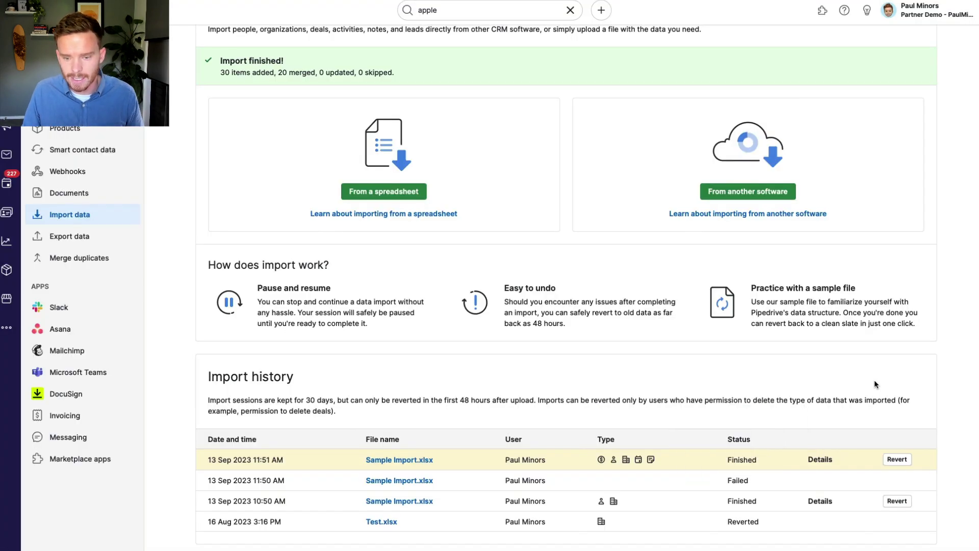
Step: Search Pipedrive for the imported ABC Widgets Inc. deal by its full title and open the deal
{"action": "left_click", "coordinate": [485, 10]}
{"action": "key", "text": "ctrl+a"}
{"action": "type", "text": "John Smith (ABC Widgets Inc.)"}
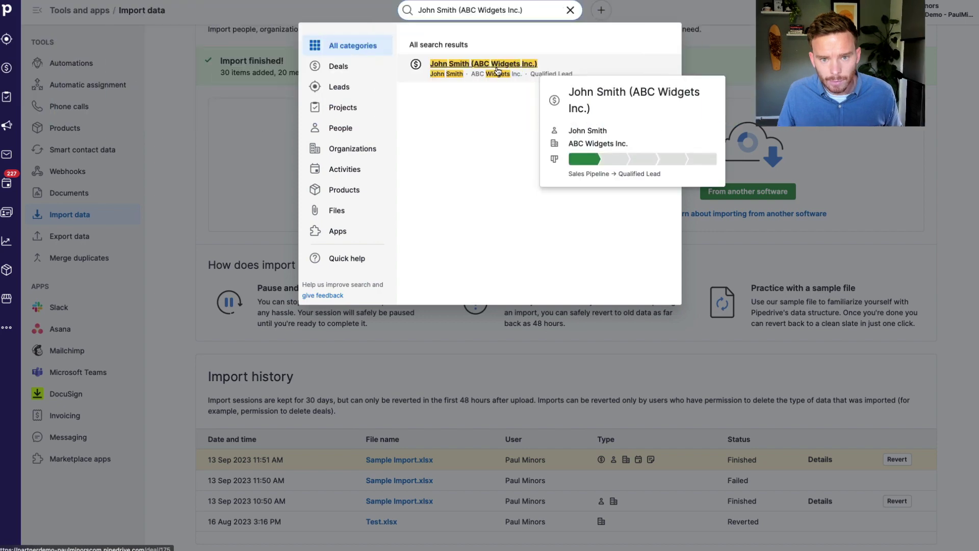
{"action": "left_click", "coordinate": [485, 71]}
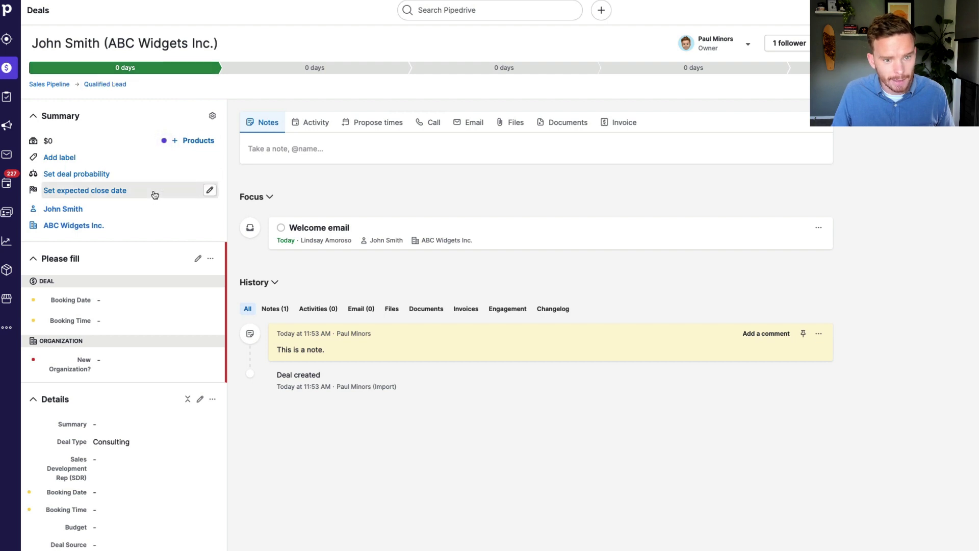
Step: Review the imported deal's details, linked person and organization fields, along with its activity and note
{"action": "scroll", "coordinate": [144, 299], "scroll_direction": "down", "scroll_amount": 5}
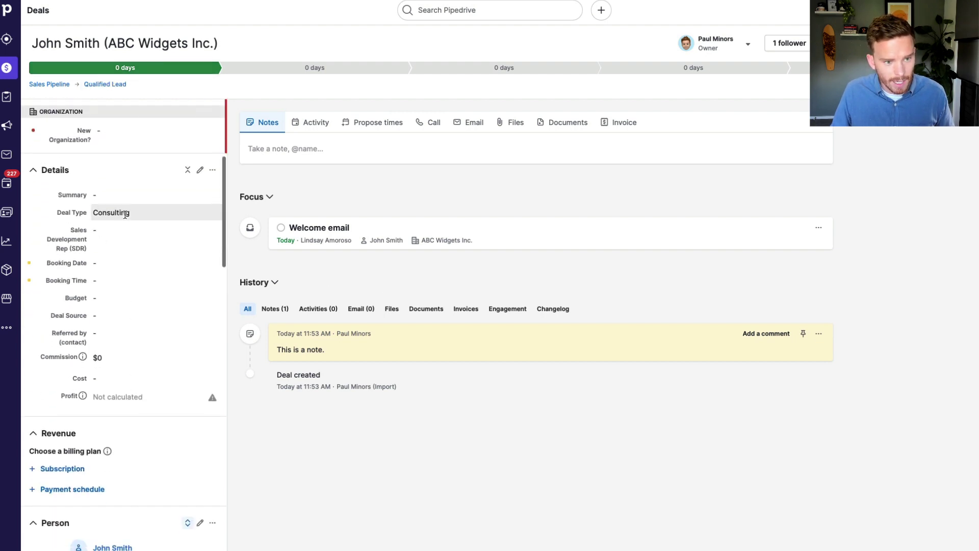
{"action": "scroll", "coordinate": [150, 218], "scroll_direction": "down", "scroll_amount": 7}
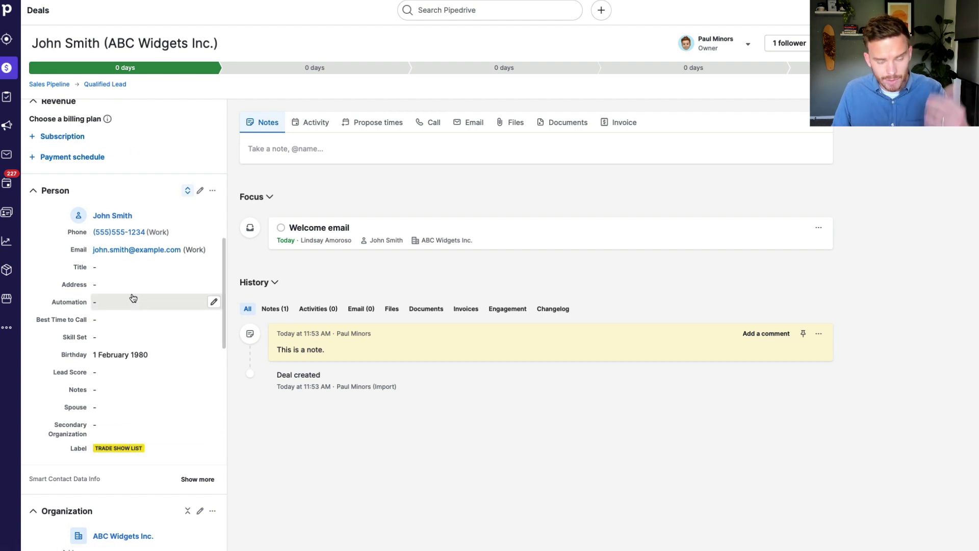
{"action": "scroll", "coordinate": [133, 293], "scroll_direction": "down", "scroll_amount": 1}
{"action": "scroll", "coordinate": [135, 289], "scroll_direction": "down", "scroll_amount": 6}
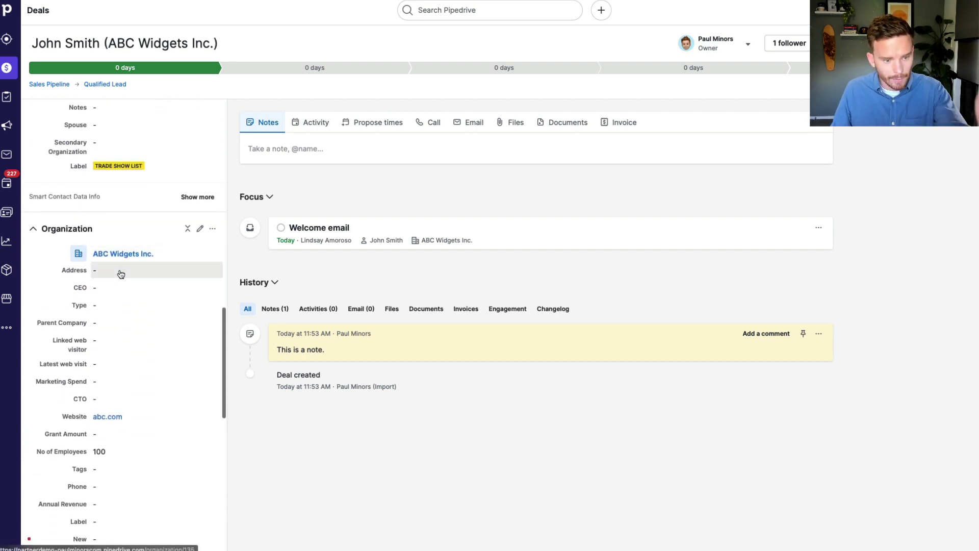
{"action": "scroll", "coordinate": [131, 317], "scroll_direction": "up", "scroll_amount": 14}
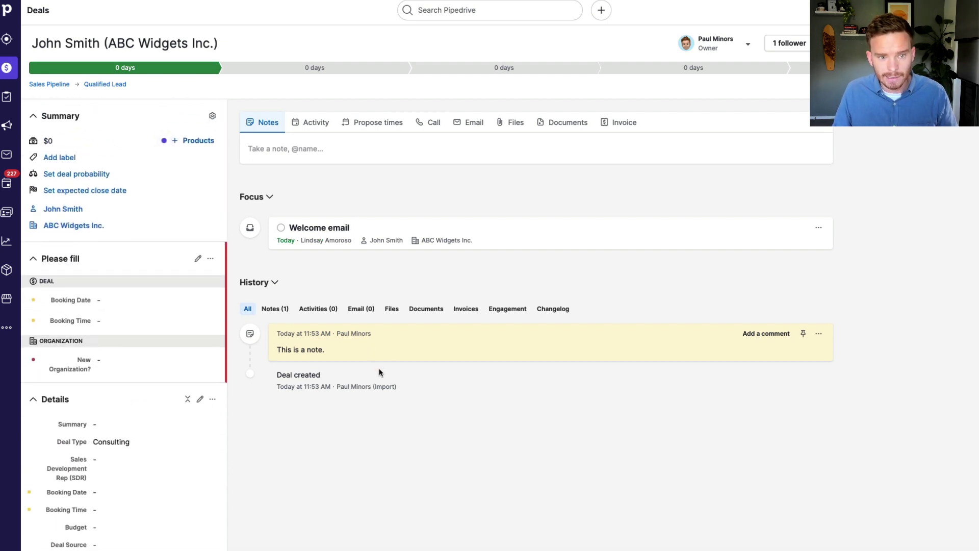
Step: Open the Sales Pipeline board and review the imported deals in the Qualified Lead stage
{"action": "left_click", "coordinate": [49, 84]}
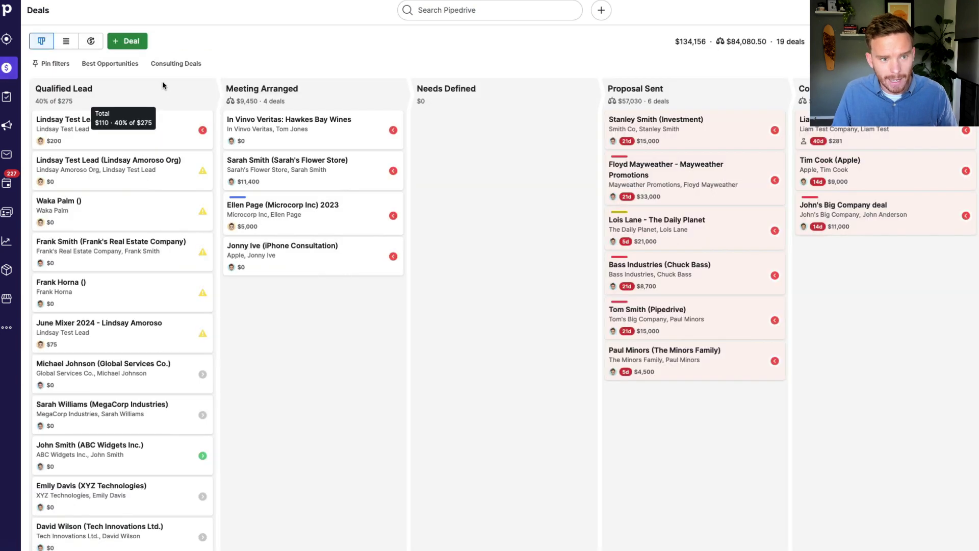
{"action": "scroll", "coordinate": [156, 224], "scroll_direction": "down", "scroll_amount": 5}
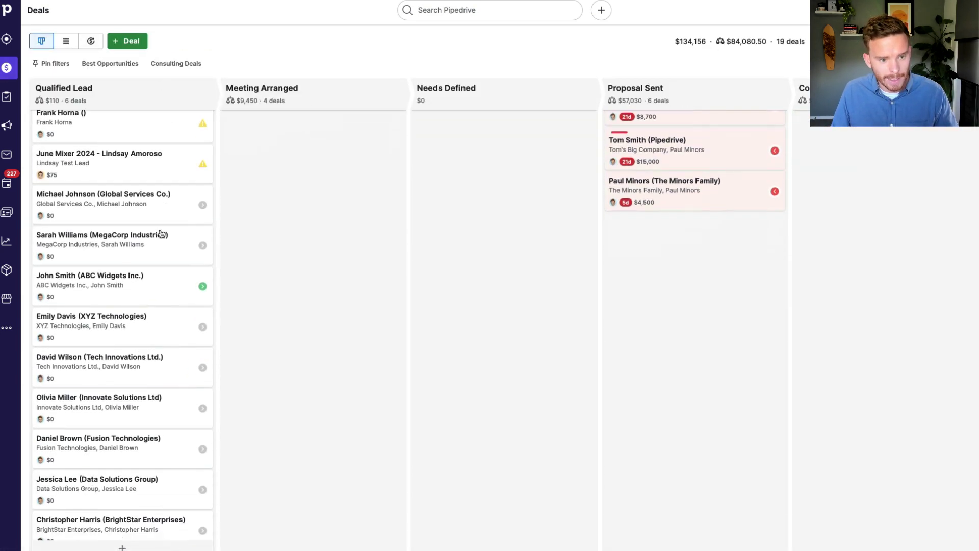
Step: Compare the Email Address column in the Sample Import workbook with the filtered people list in Pipedrive
{"action": "scroll", "coordinate": [145, 268], "scroll_direction": "up", "scroll_amount": 5}
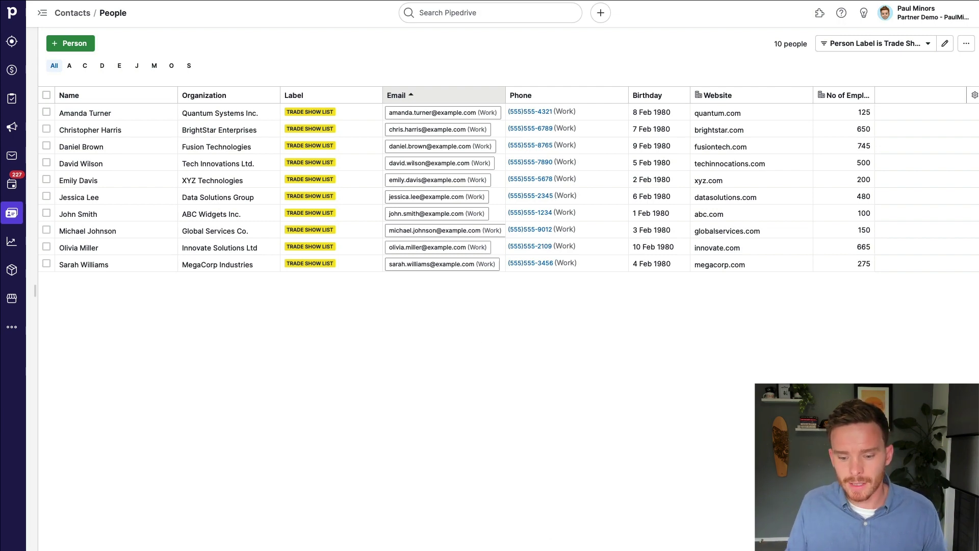
{"action": "key", "text": "super+Tab"}
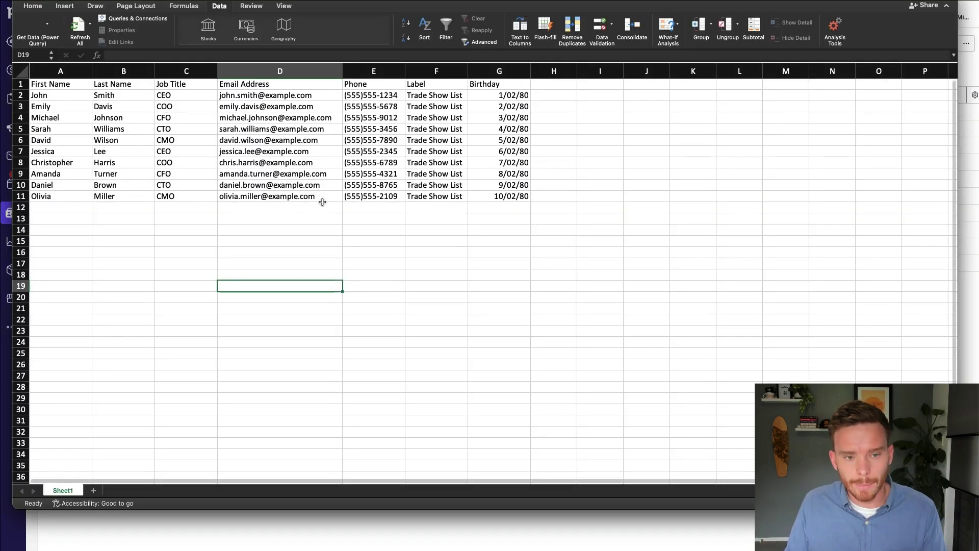
{"action": "left_click", "coordinate": [273, 71]}
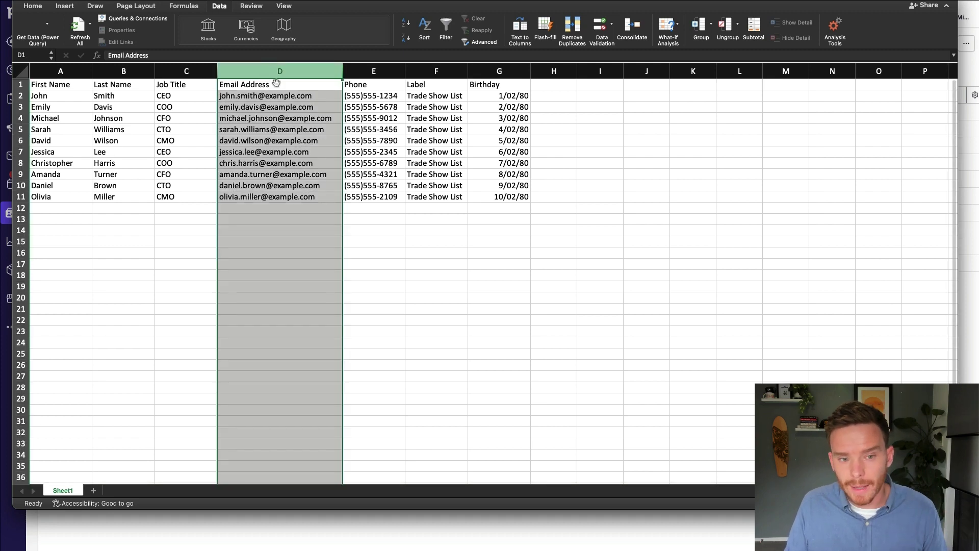
{"action": "key", "text": "super+Tab"}
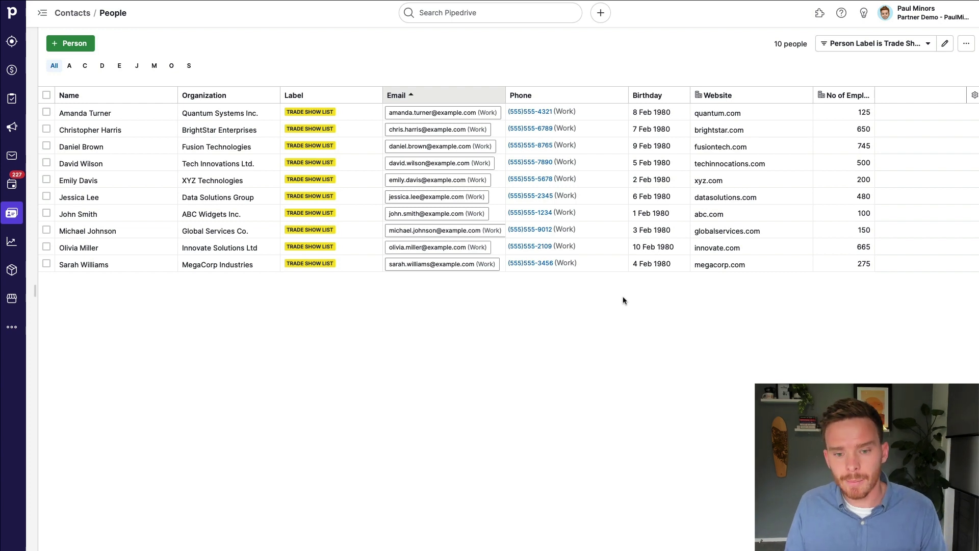
{"action": "left_click", "coordinate": [848, 142]}
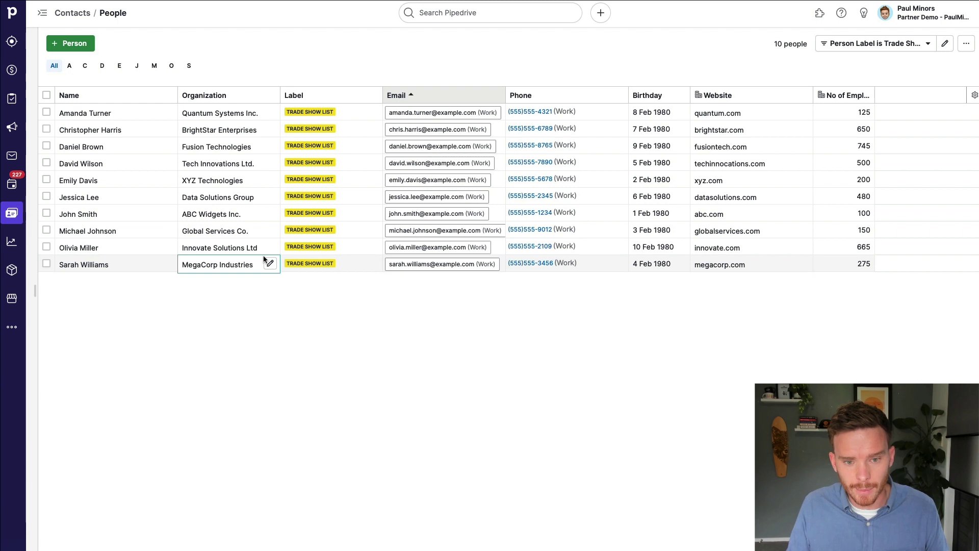
{"action": "left_click", "coordinate": [868, 44]}
{"action": "left_click", "coordinate": [862, 104]}
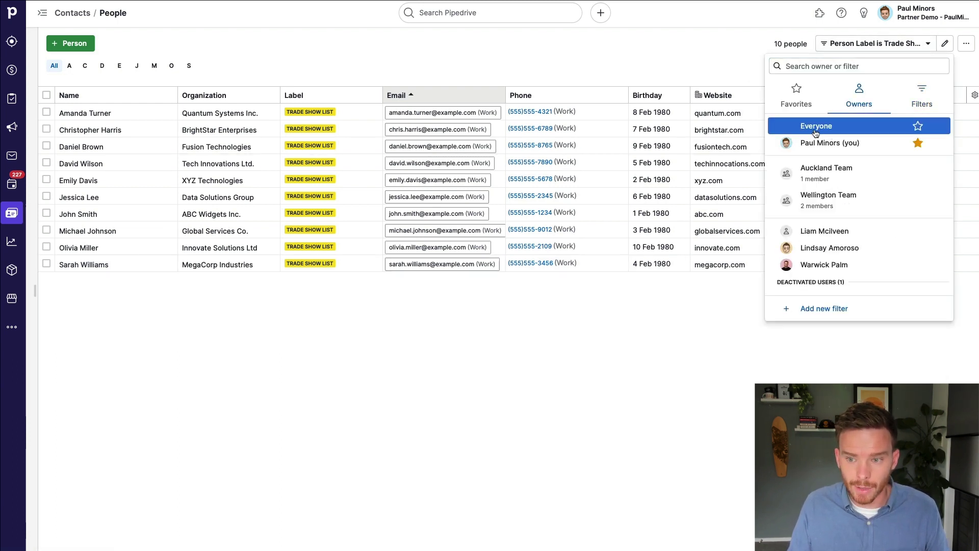
{"action": "left_click", "coordinate": [711, 60]}
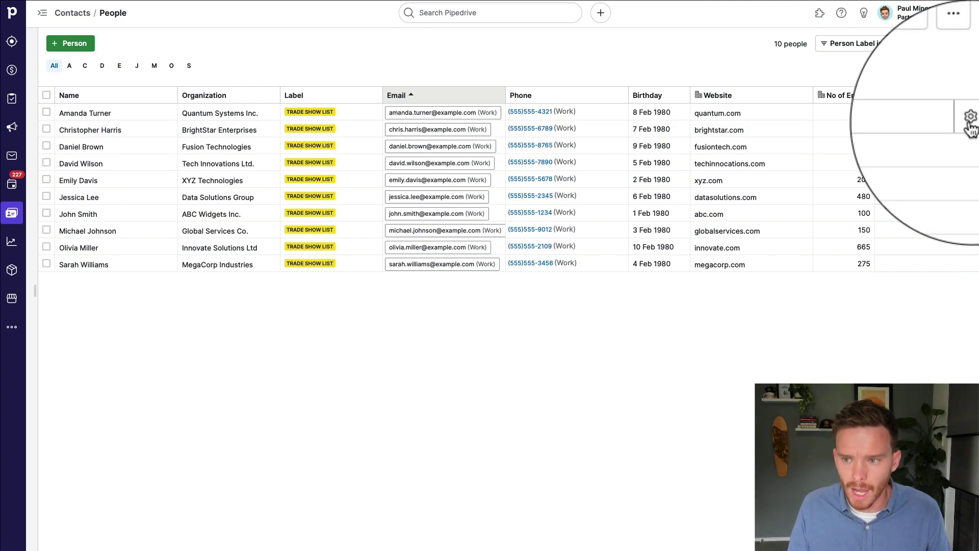
Step: Add the person ID column to the people list and place it before the Name column
{"action": "left_click", "coordinate": [975, 96]}
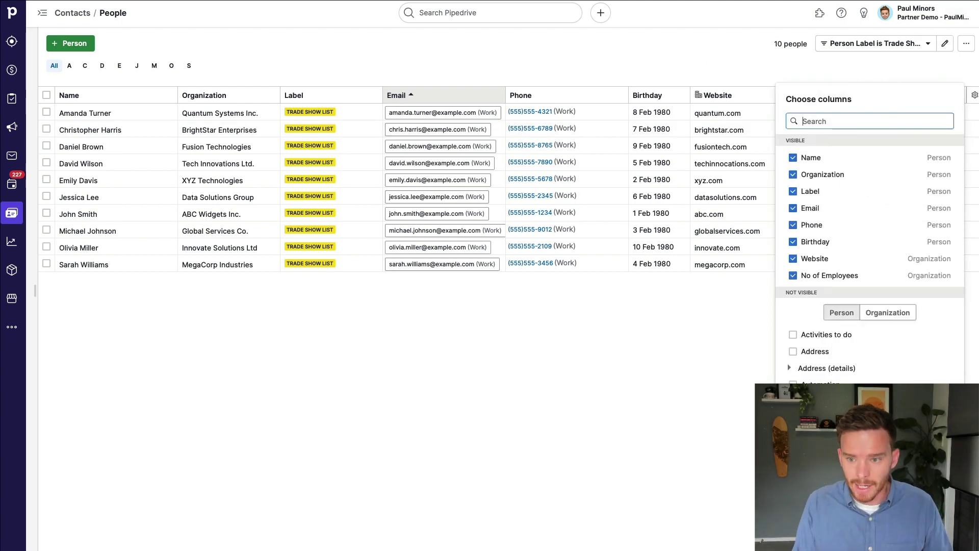
{"action": "type", "text": "id"}
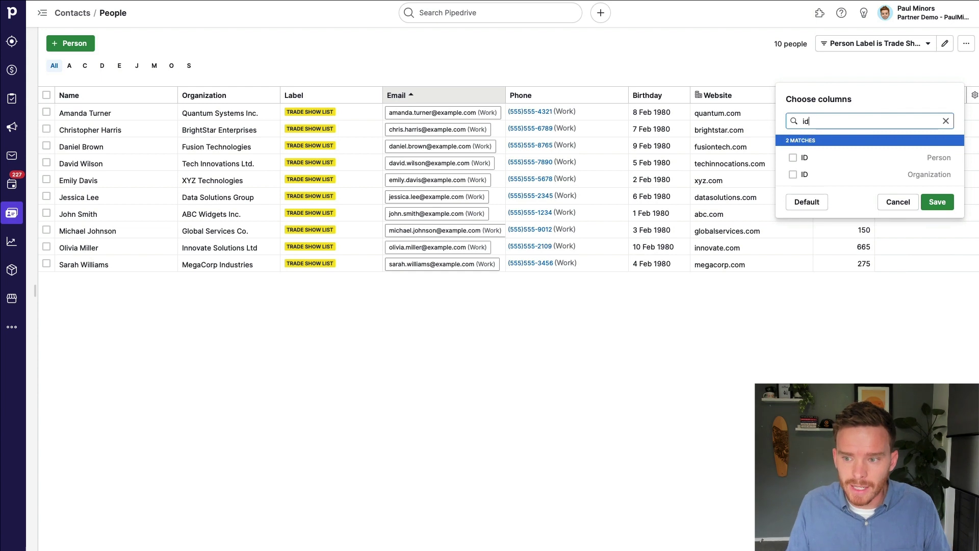
{"action": "left_click", "coordinate": [793, 159]}
{"action": "left_click", "coordinate": [936, 202]}
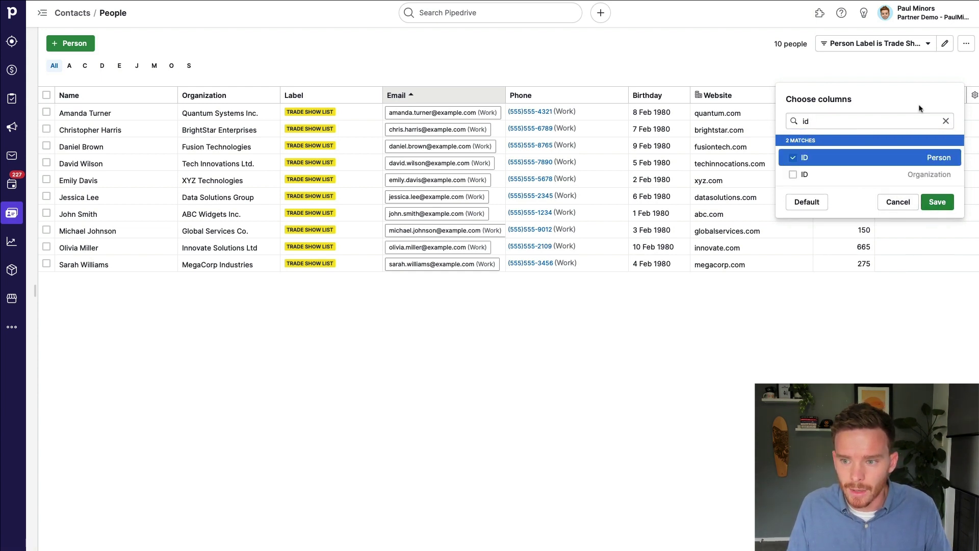
{"action": "left_click_drag", "start_coordinate": [910, 102], "coordinate": [87, 87]}
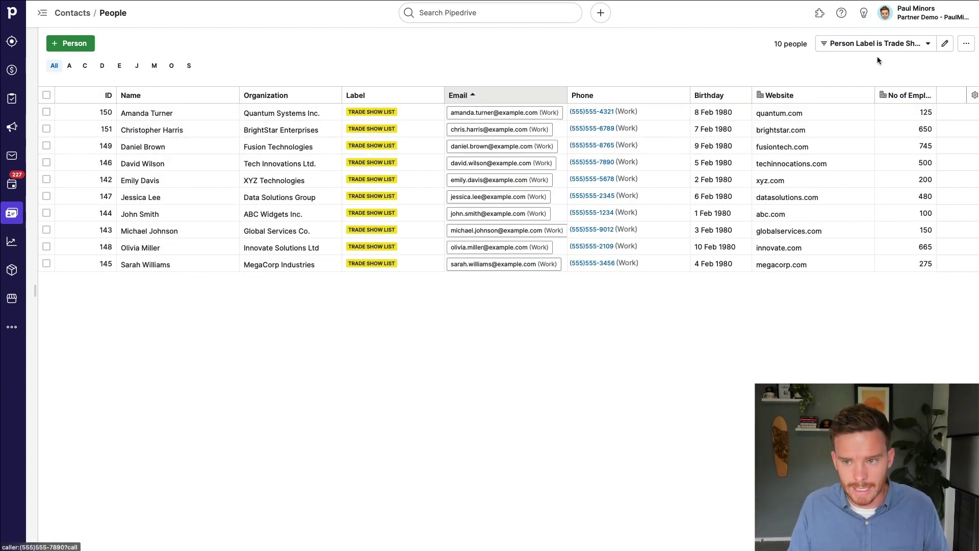
Step: Export the filtered people list in XLSX (Excel) format and check the Person - ID column in the exported workbook
{"action": "left_click", "coordinate": [970, 49]}
{"action": "left_click", "coordinate": [928, 63]}
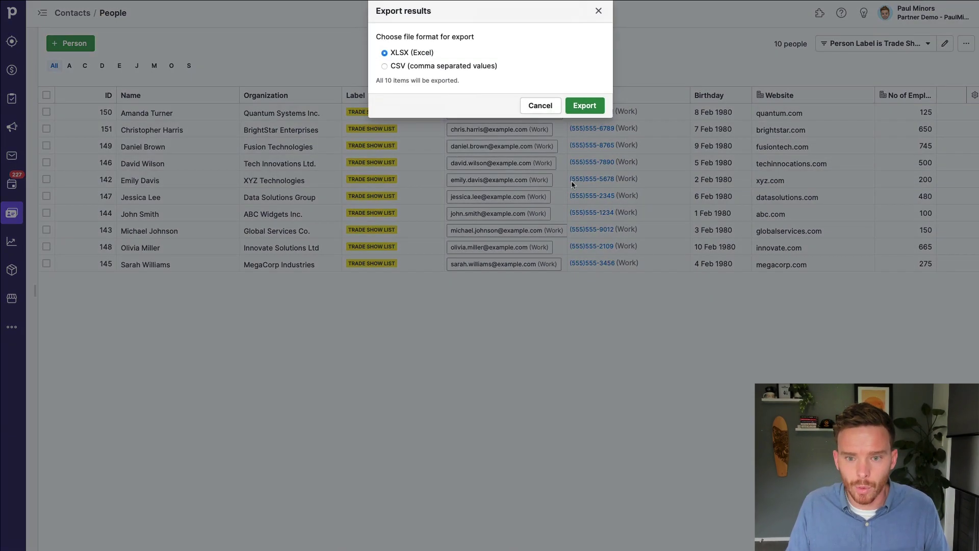
{"action": "left_click", "coordinate": [584, 106]}
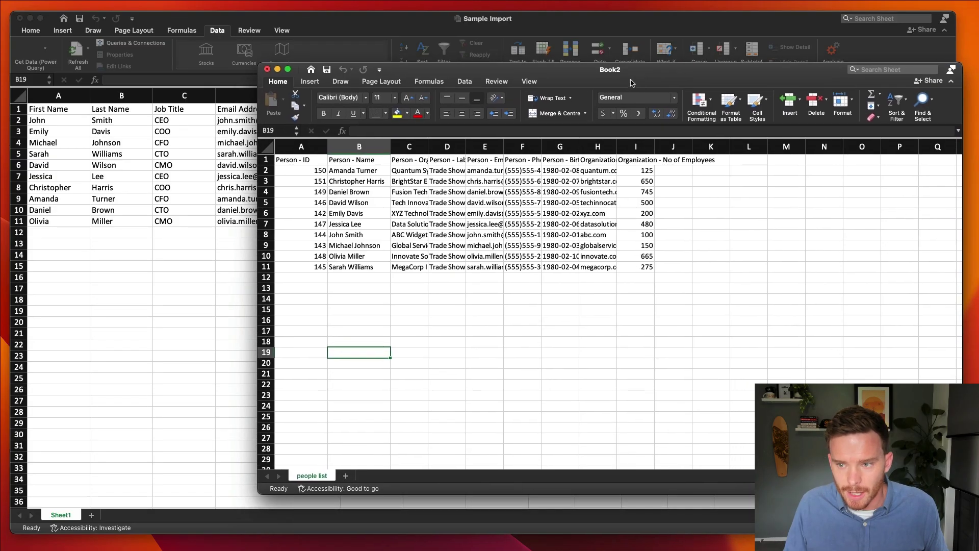
{"action": "left_click", "coordinate": [310, 155]}
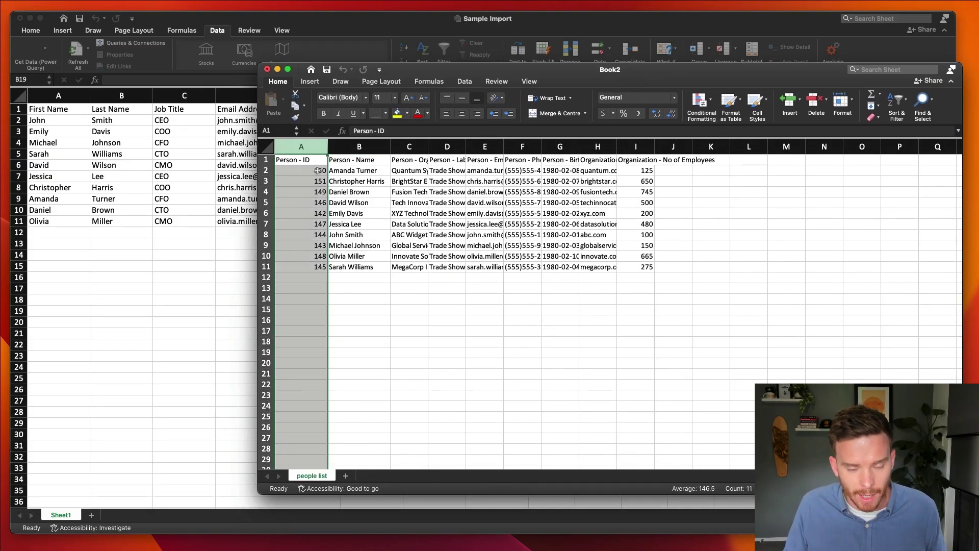
{"action": "left_click", "coordinate": [357, 192]}
Step: Move the people list sheet into the Sample Import.xlsx workbook, placing it at the end
{"action": "right_click", "coordinate": [320, 475]}
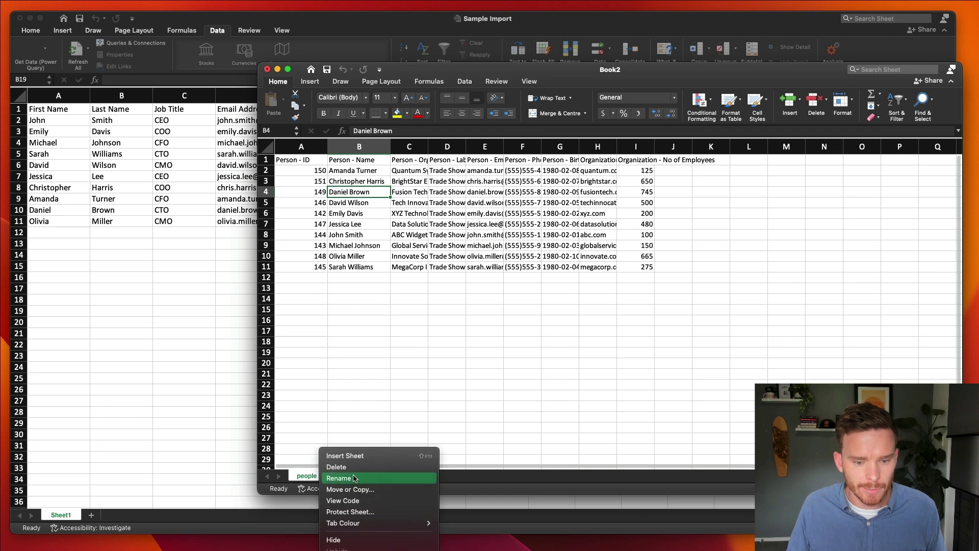
{"action": "left_click", "coordinate": [403, 487]}
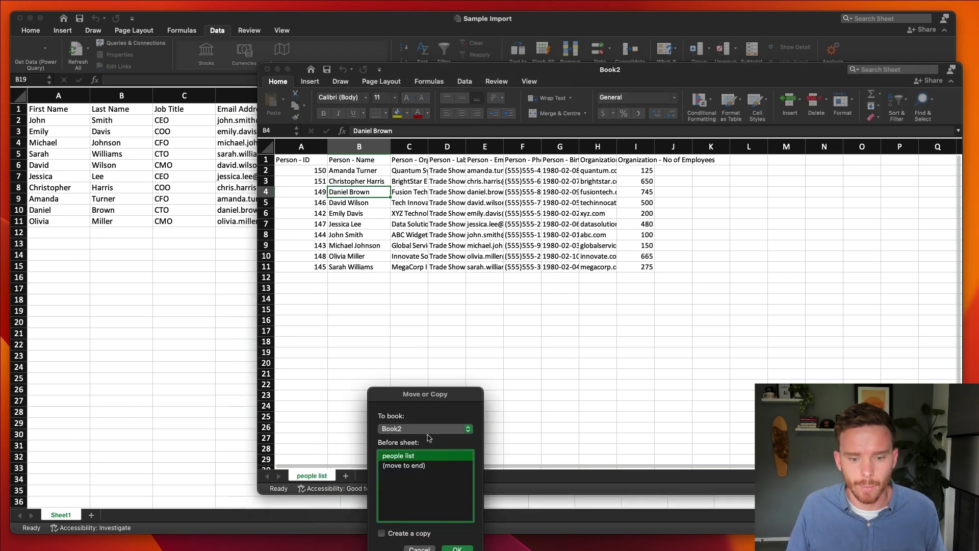
{"action": "left_click", "coordinate": [429, 428]}
{"action": "left_click", "coordinate": [424, 419]}
{"action": "left_click", "coordinate": [421, 466]}
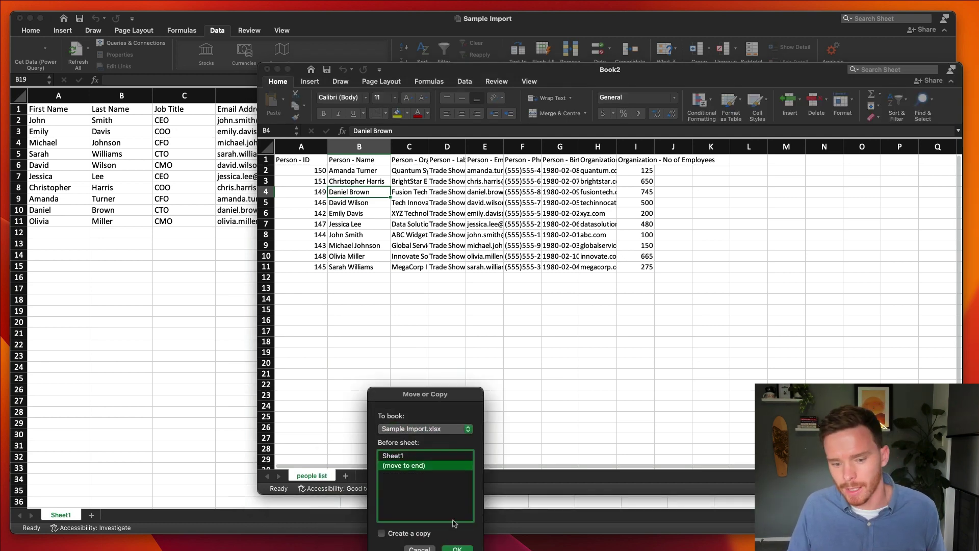
{"action": "left_click", "coordinate": [457, 548]}
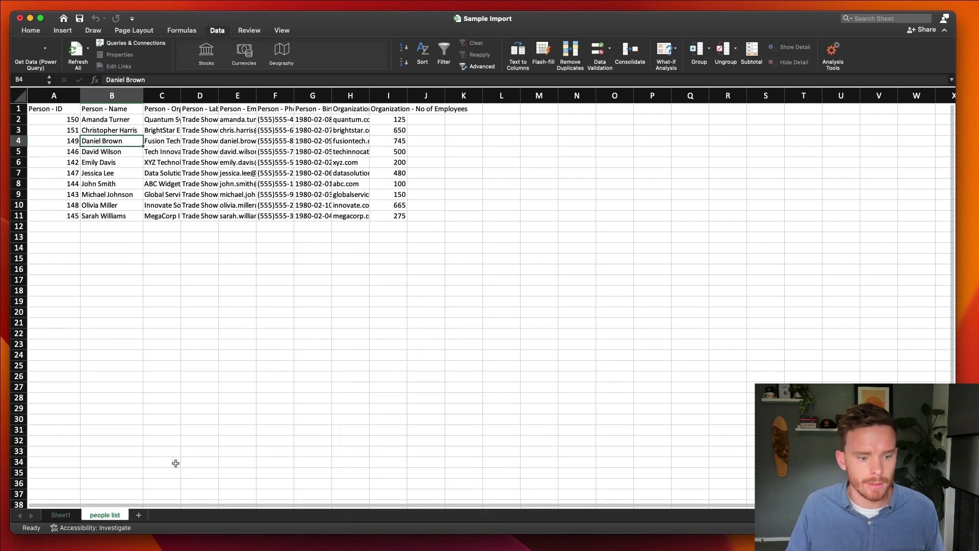
Step: Examine the Job Title, First Name, Last Name and Email Address columns on Sheet1 for a unique field to match records by
{"action": "left_click", "coordinate": [65, 516]}
{"action": "left_click", "coordinate": [141, 234]}
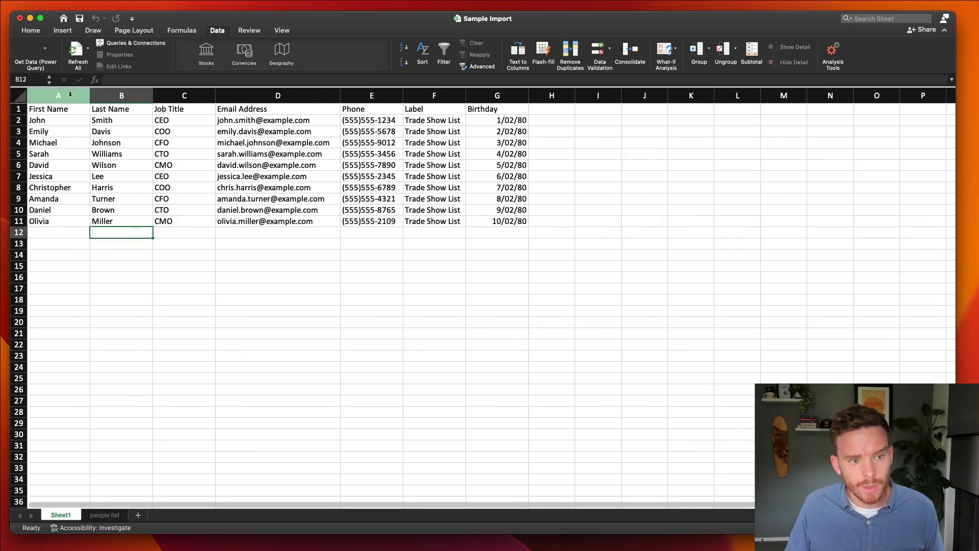
{"action": "left_click", "coordinate": [178, 95]}
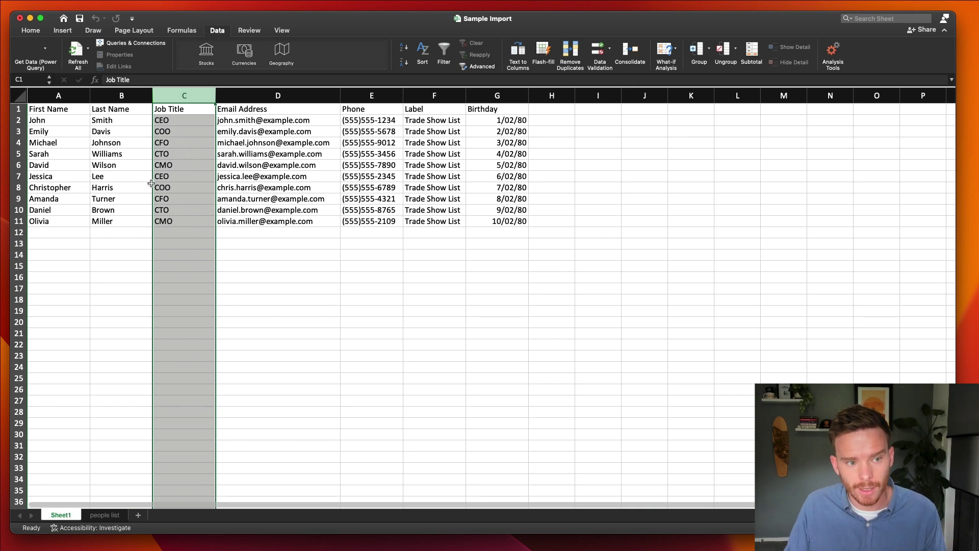
{"action": "left_click_drag", "start_coordinate": [58, 96], "coordinate": [125, 100]}
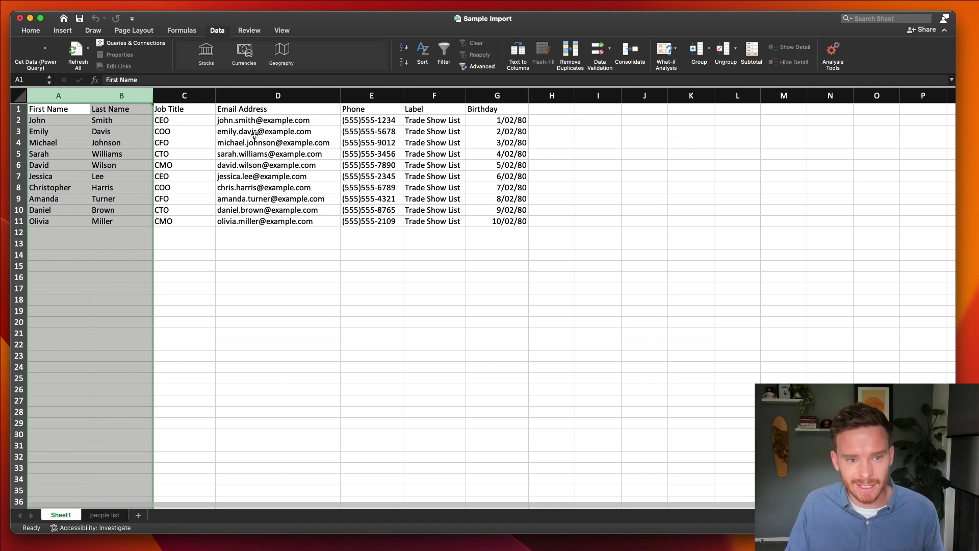
{"action": "left_click", "coordinate": [257, 96]}
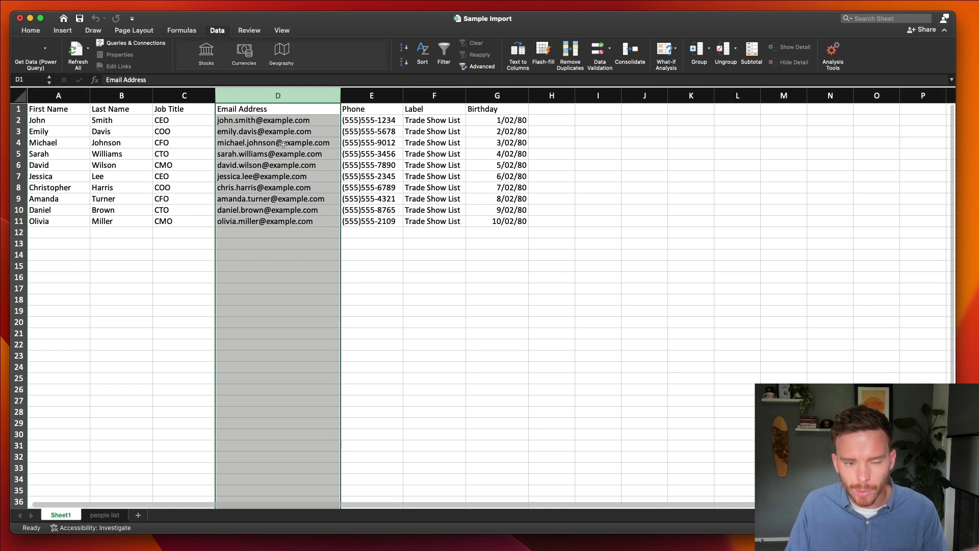
{"action": "left_click", "coordinate": [86, 289]}
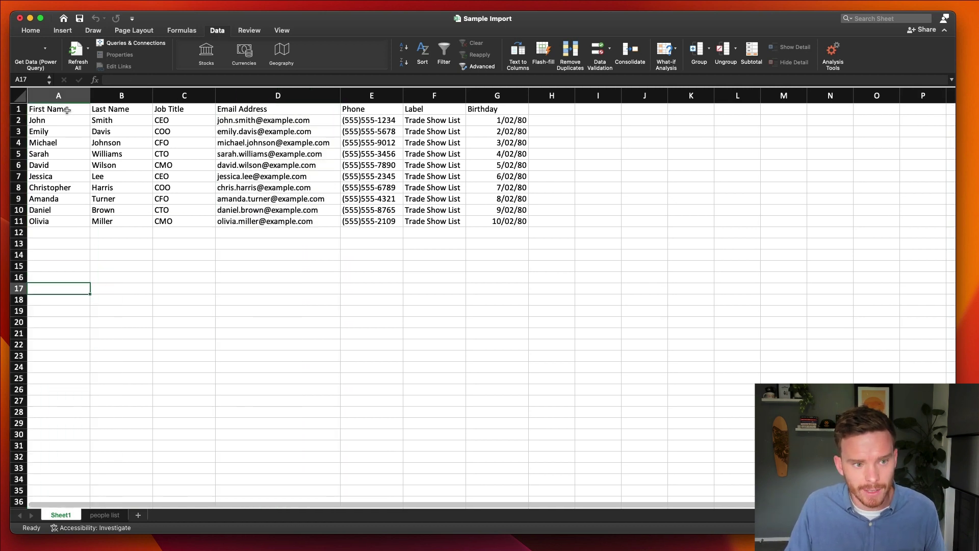
Step: Insert a new column before First Name on Sheet1 and give it the heading Person ID
{"action": "right_click", "coordinate": [62, 99]}
{"action": "left_click", "coordinate": [91, 154]}
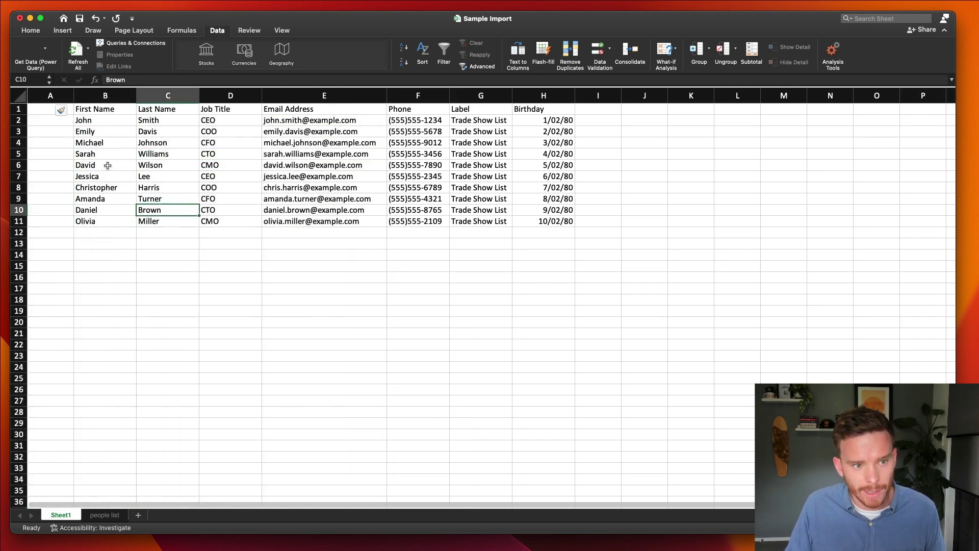
{"action": "left_click", "coordinate": [43, 109]}
{"action": "type", "text": "Person"}
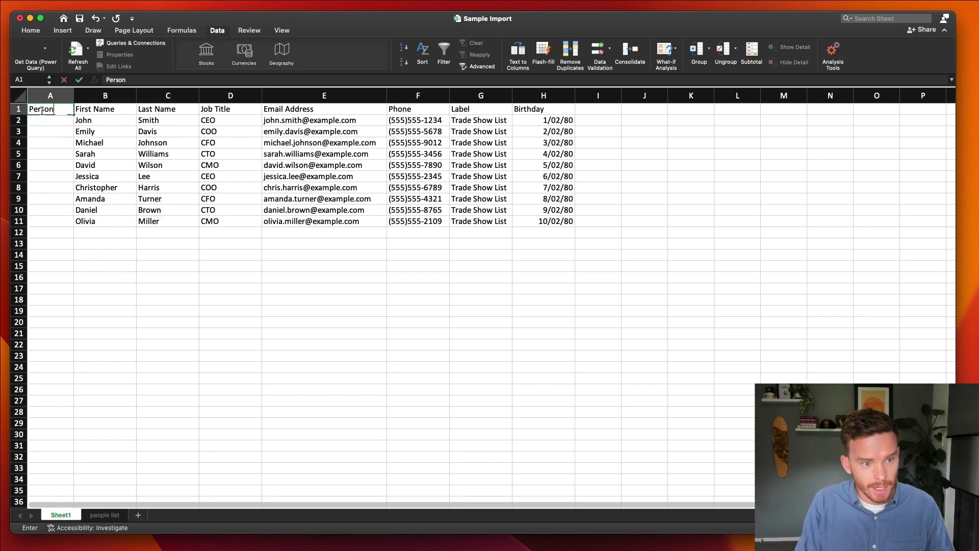
{"action": "type", "text": " ID"}
{"action": "key", "text": "Return"}
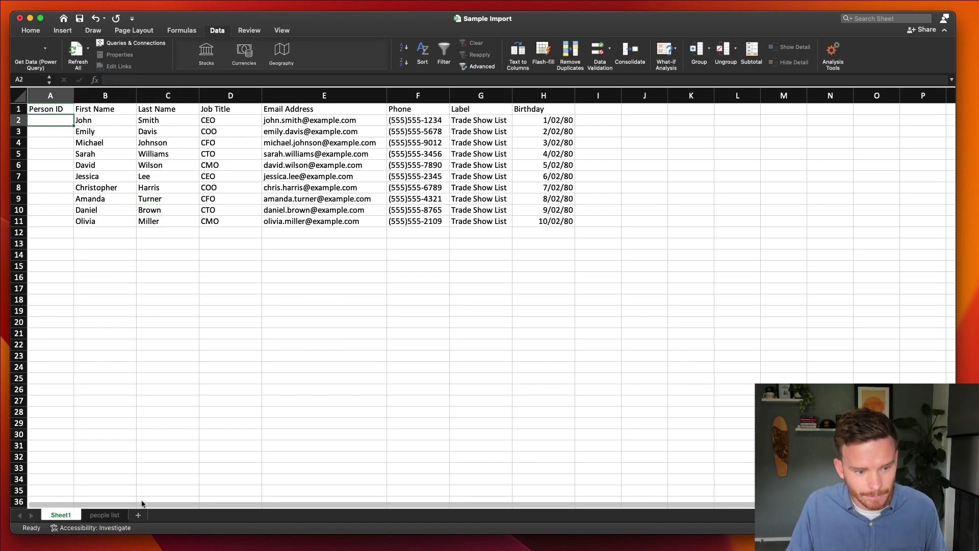
Step: Move the Person - Email column in front of the Person - ID column on the people list sheet
{"action": "left_click", "coordinate": [105, 516]}
{"action": "left_click", "coordinate": [237, 290]}
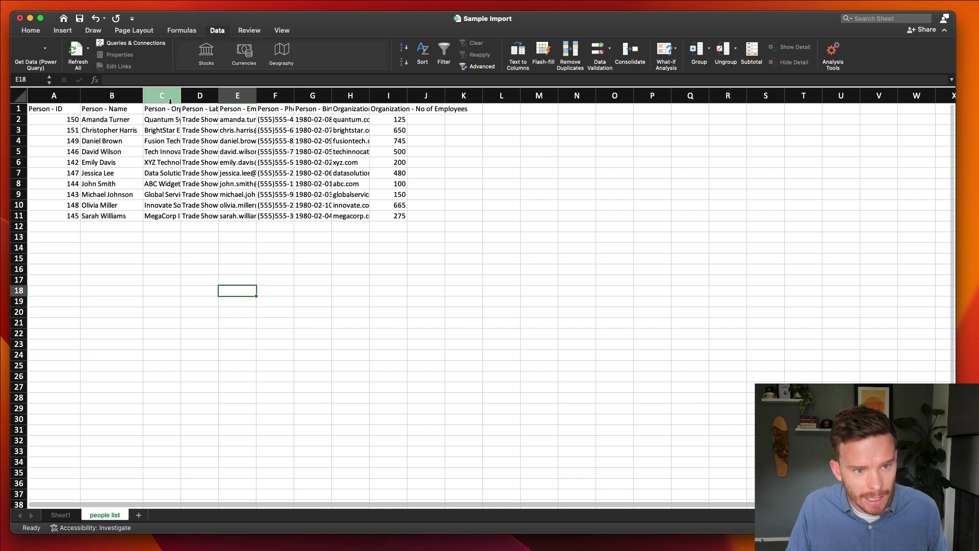
{"action": "left_click", "coordinate": [237, 96]}
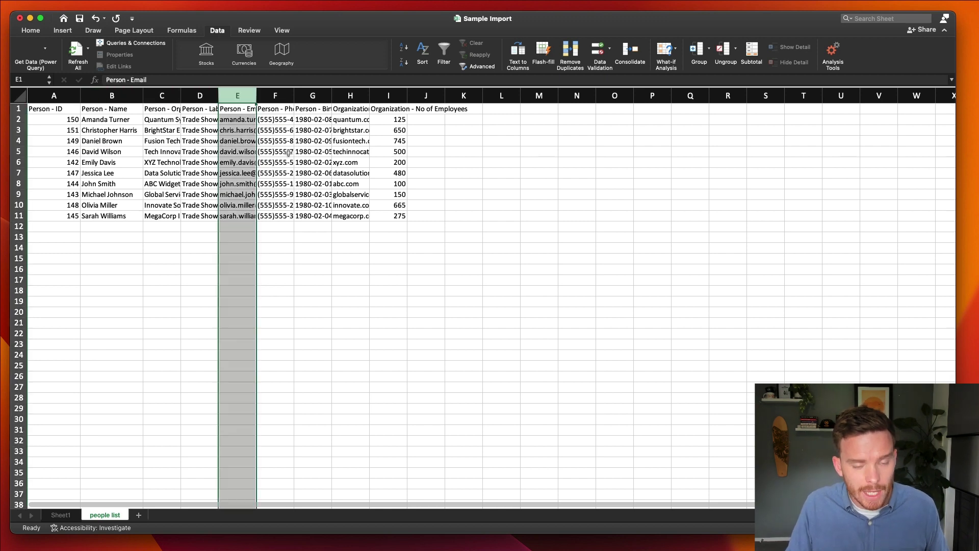
{"action": "key", "text": "super+x"}
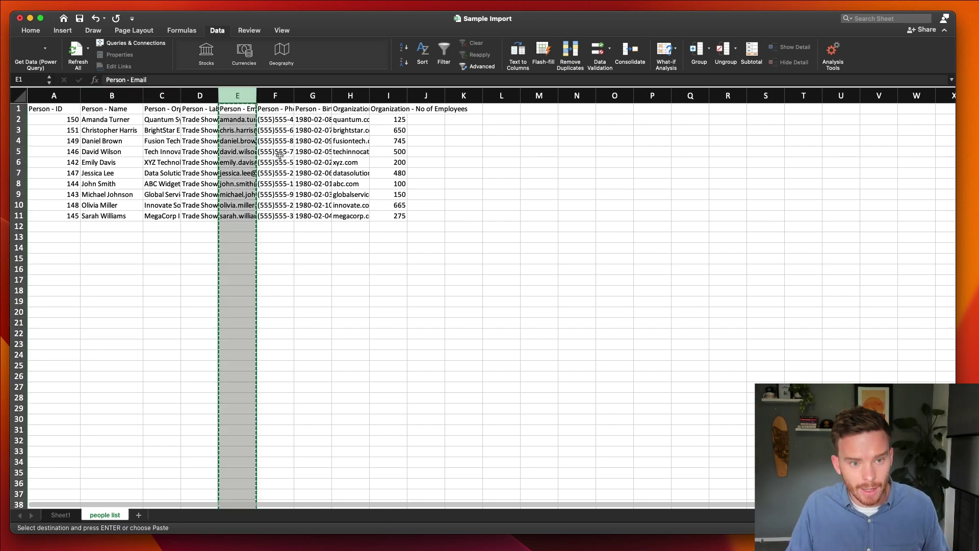
{"action": "right_click", "coordinate": [43, 95]}
{"action": "left_click", "coordinate": [81, 149]}
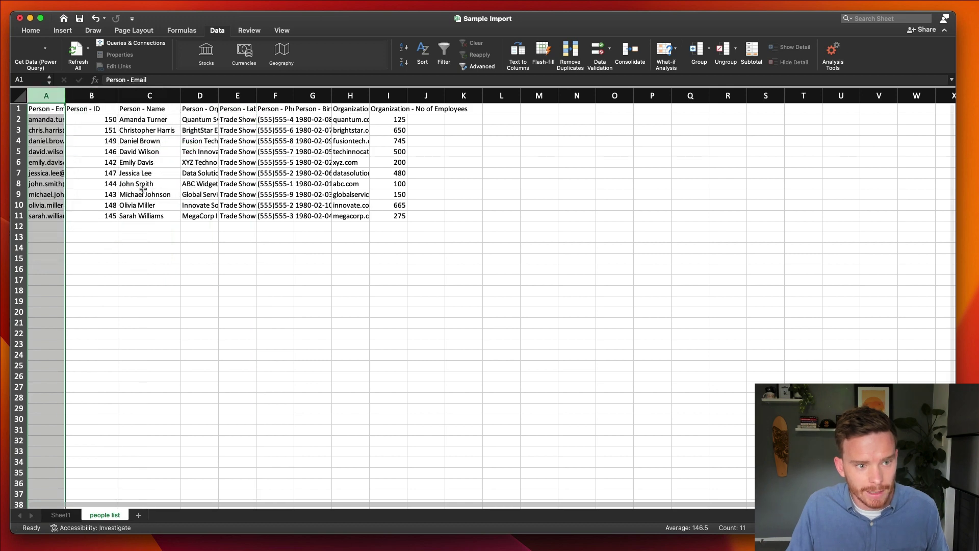
Step: Widen the Person - Email and Person - ID columns on the people list sheet to fit the email addresses
{"action": "left_click", "coordinate": [143, 184]}
{"action": "left_click_drag", "start_coordinate": [46, 96], "coordinate": [93, 129]}
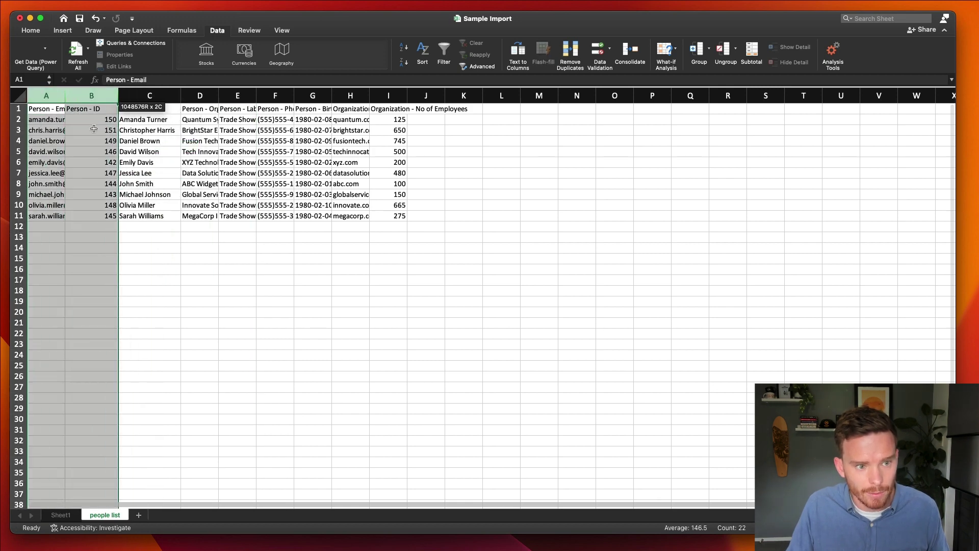
{"action": "double_click", "coordinate": [65, 95]}
{"action": "left_click", "coordinate": [168, 151]}
{"action": "left_click", "coordinate": [173, 206]}
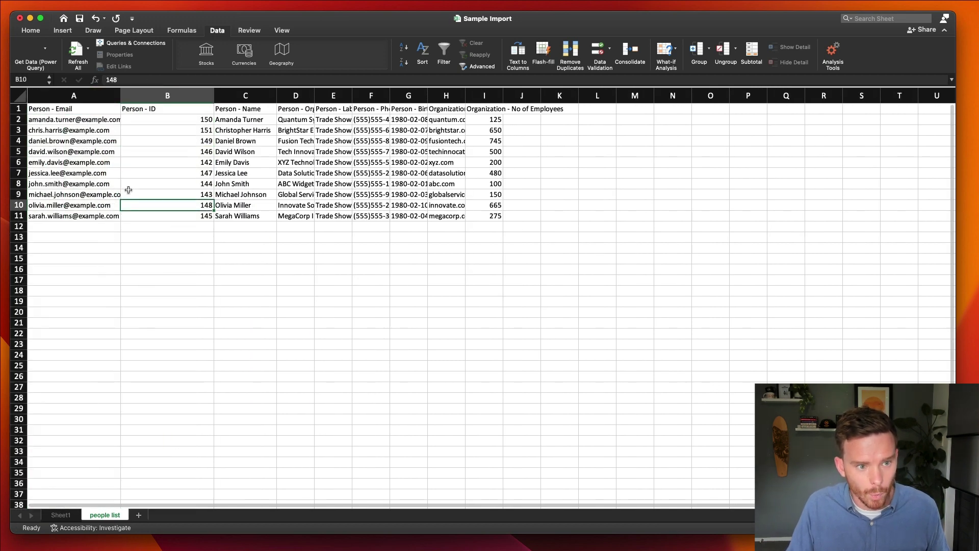
Step: Check the Person - Email and Person - ID columns, and widen Sheet1's Person ID column to about 17.67
{"action": "left_click", "coordinate": [76, 96]}
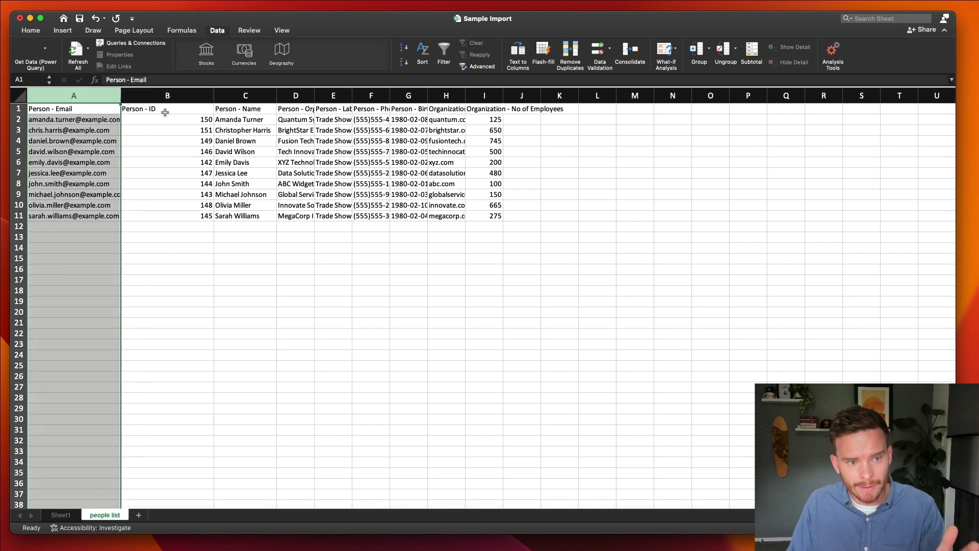
{"action": "left_click", "coordinate": [167, 96]}
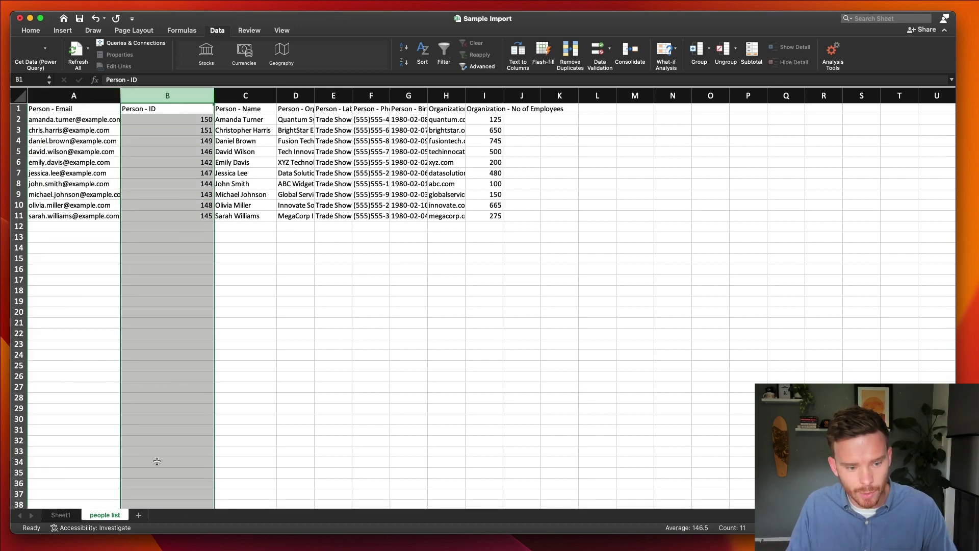
{"action": "left_click", "coordinate": [60, 515]}
{"action": "left_click_drag", "start_coordinate": [80, 97], "coordinate": [106, 96]}
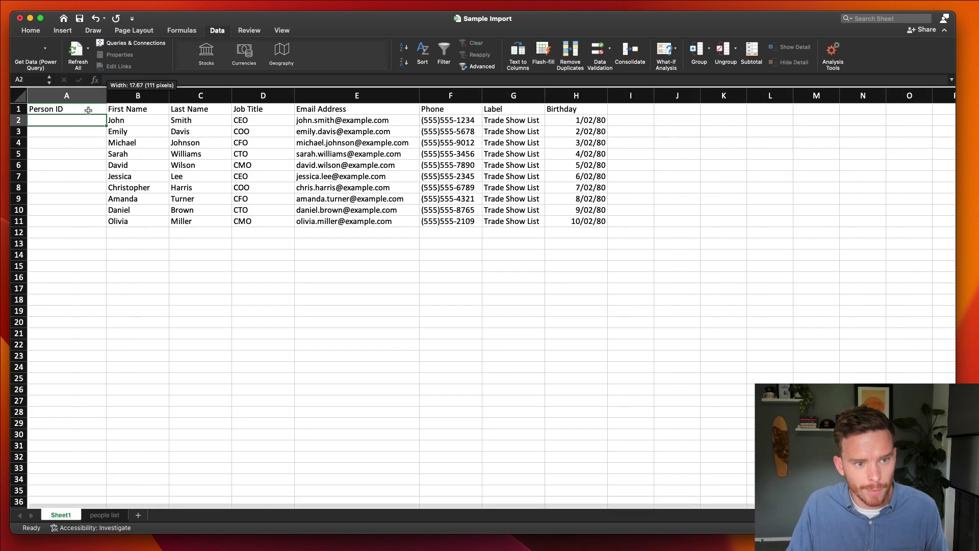
Step: Enter =vlookup(E2,'people list'!A:B,2,false) in cell A2 of Sheet1 to fetch the Person ID by email address
{"action": "type", "text": "=vlookup("}
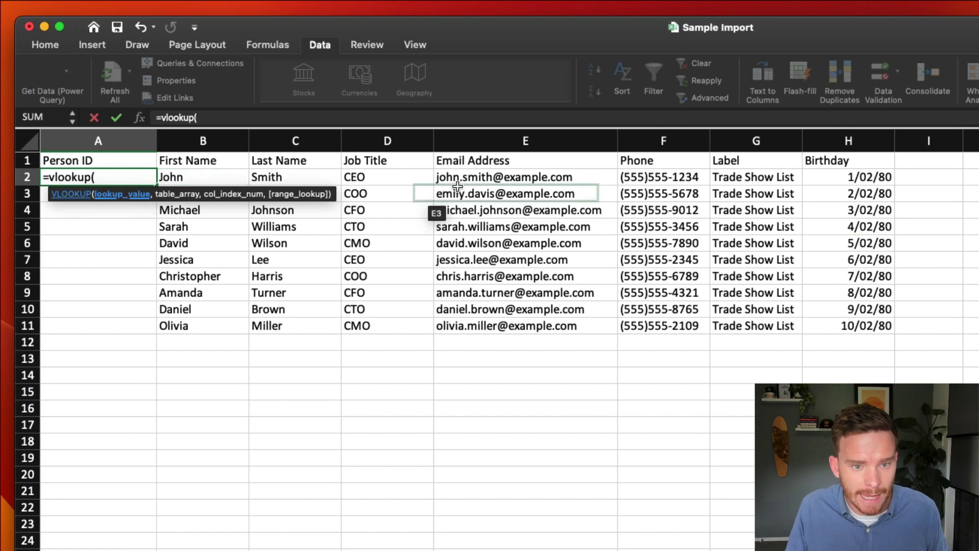
{"action": "left_click", "coordinate": [490, 178]}
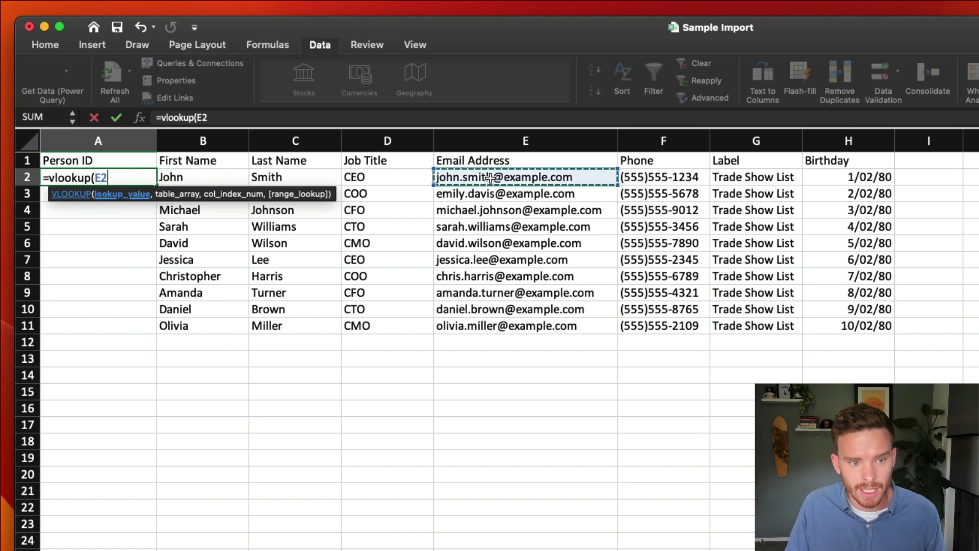
{"action": "type", "text": ","}
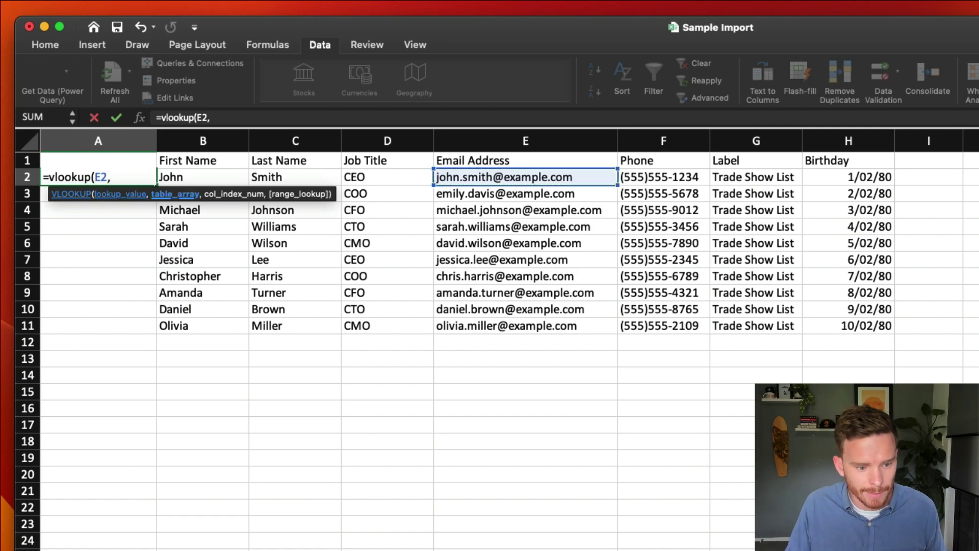
{"action": "key", "text": "ctrl+Page_Down"}
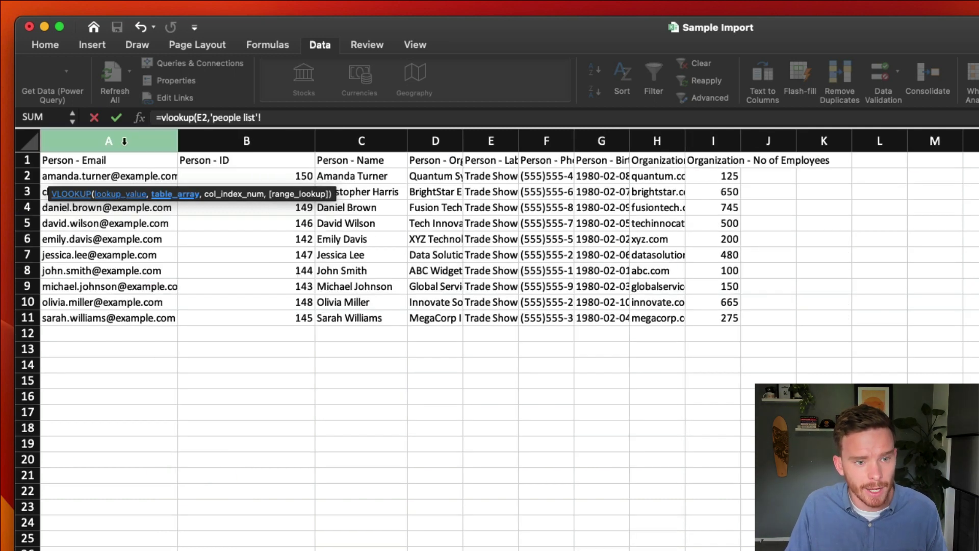
{"action": "left_click_drag", "start_coordinate": [124, 141], "coordinate": [251, 143]}
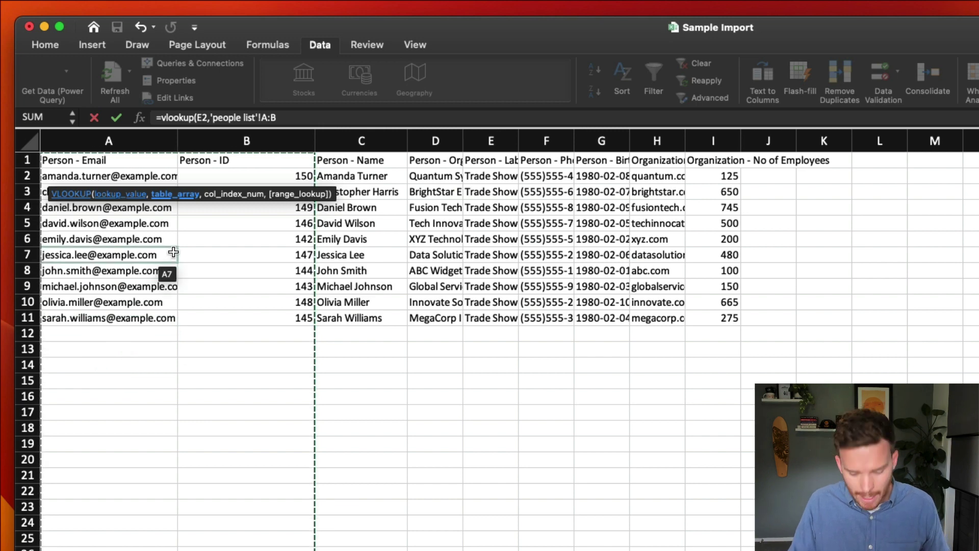
{"action": "type", "text": ","}
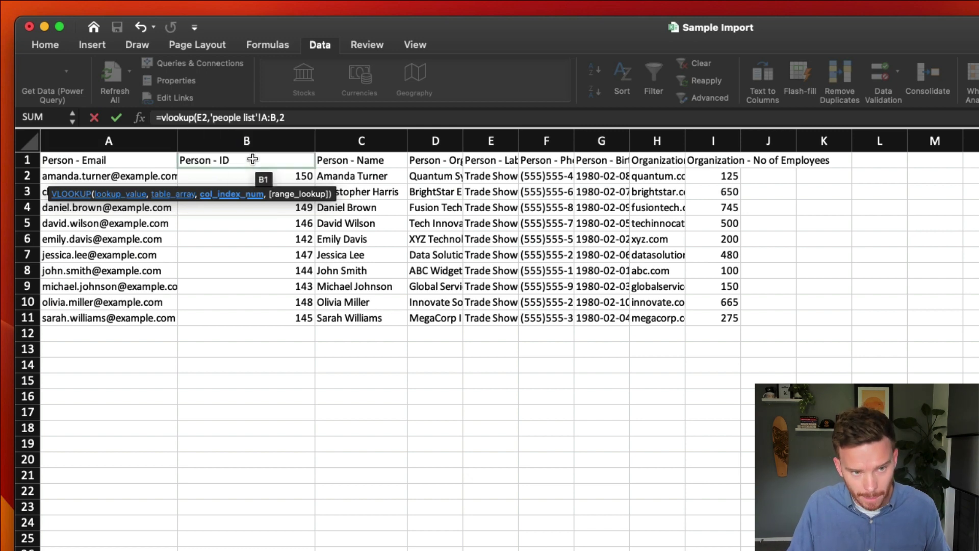
{"action": "type", "text": "2,false"}
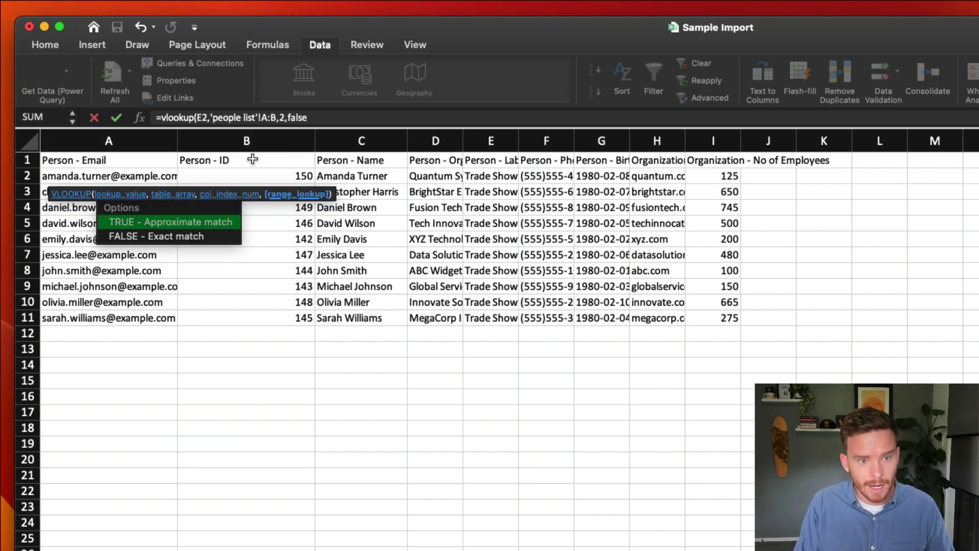
{"action": "key", "text": "Return"}
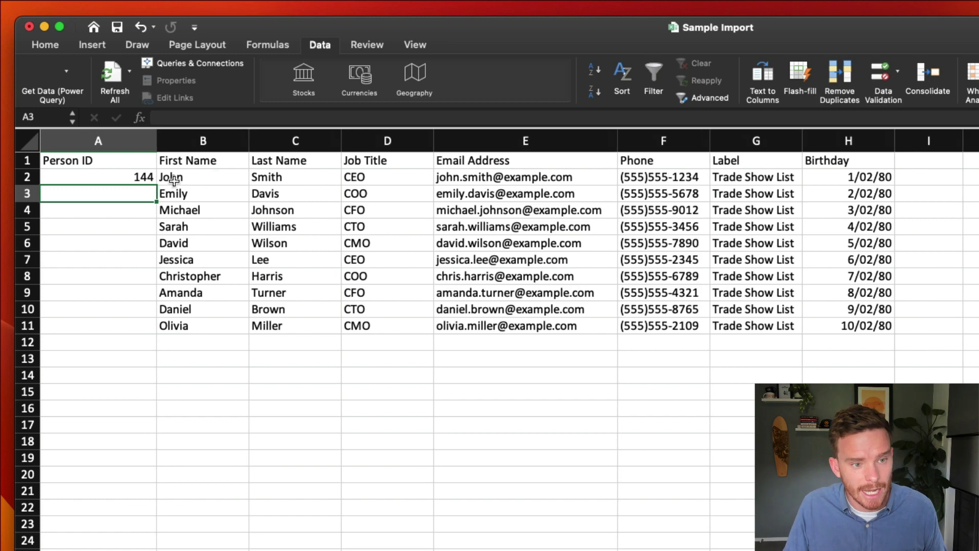
Step: Check the ID returned in A2 against the matching email and Person - ID in row 8 of the people list sheet
{"action": "key", "text": "ctrl+Page_Down"}
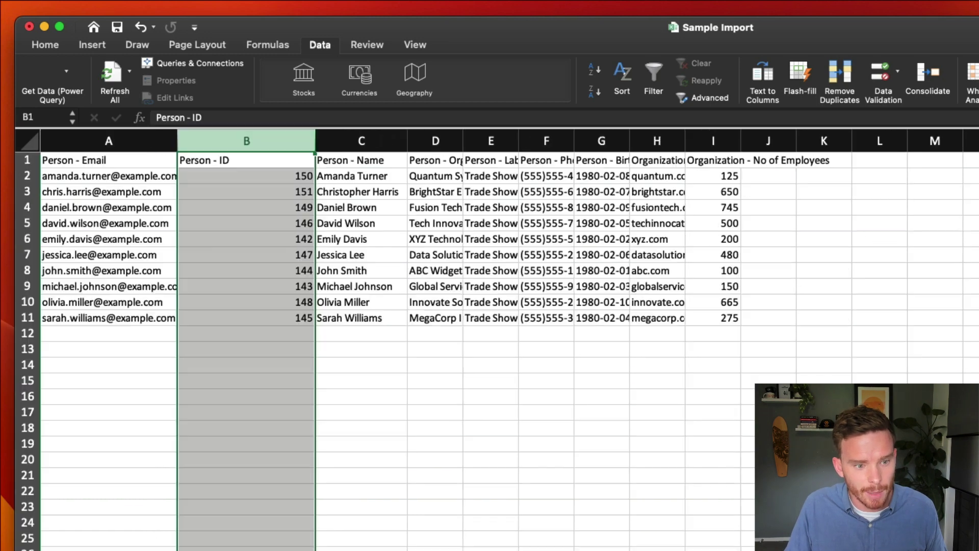
{"action": "left_click", "coordinate": [263, 273]}
{"action": "left_click_drag", "start_coordinate": [147, 274], "coordinate": [276, 275]}
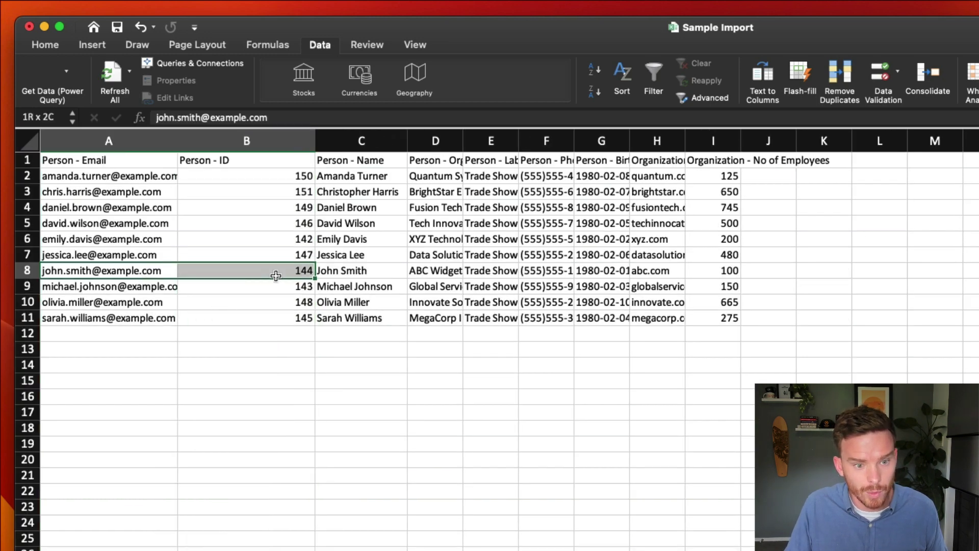
{"action": "key", "text": "ctrl+Page_Up"}
Step: Fill the lookup formula from A2 down to A11 on Sheet1 and widen the Person ID column slightly
{"action": "left_click", "coordinate": [152, 179]}
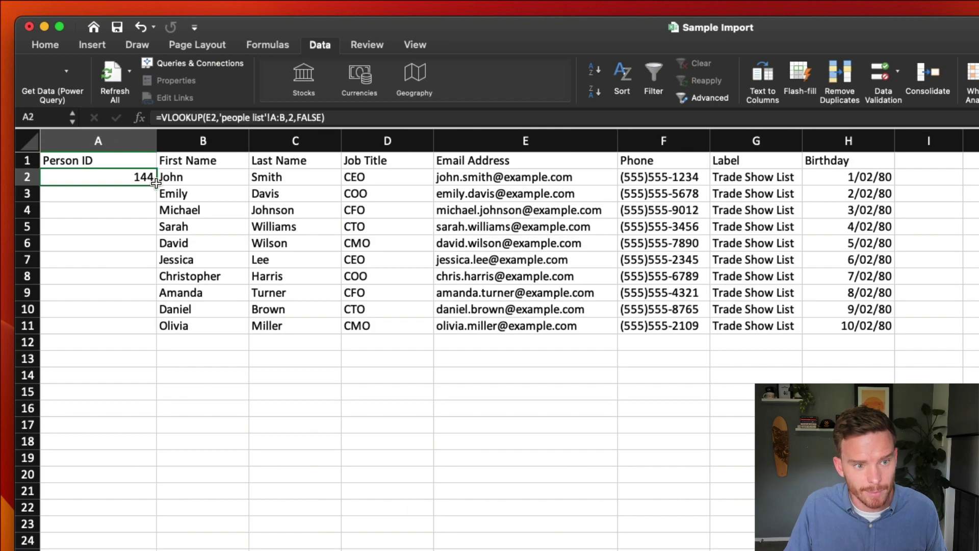
{"action": "left_click_drag", "start_coordinate": [156, 185], "coordinate": [163, 339]}
{"action": "left_click", "coordinate": [240, 372]}
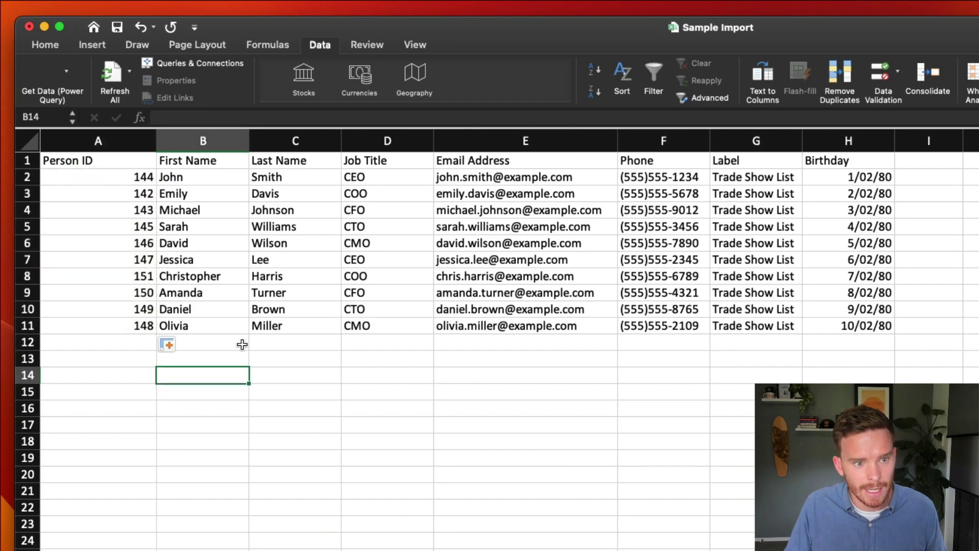
{"action": "left_click_drag", "start_coordinate": [157, 140], "coordinate": [164, 140]}
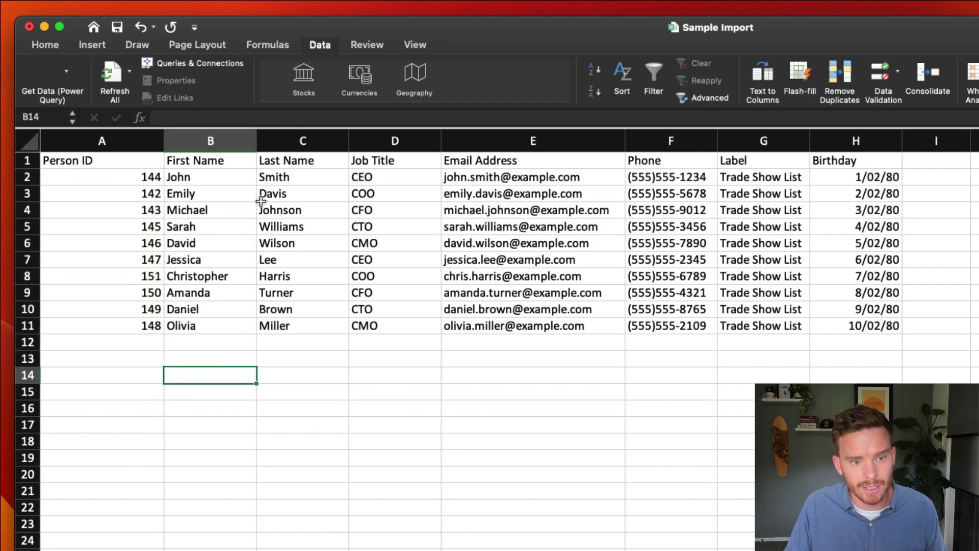
{"action": "left_click_drag", "start_coordinate": [496, 177], "coordinate": [520, 330]}
{"action": "left_click", "coordinate": [500, 376]}
Step: Copy Sheet1's Person ID column and paste it over itself as values to replace the lookup formulas
{"action": "left_click", "coordinate": [97, 164]}
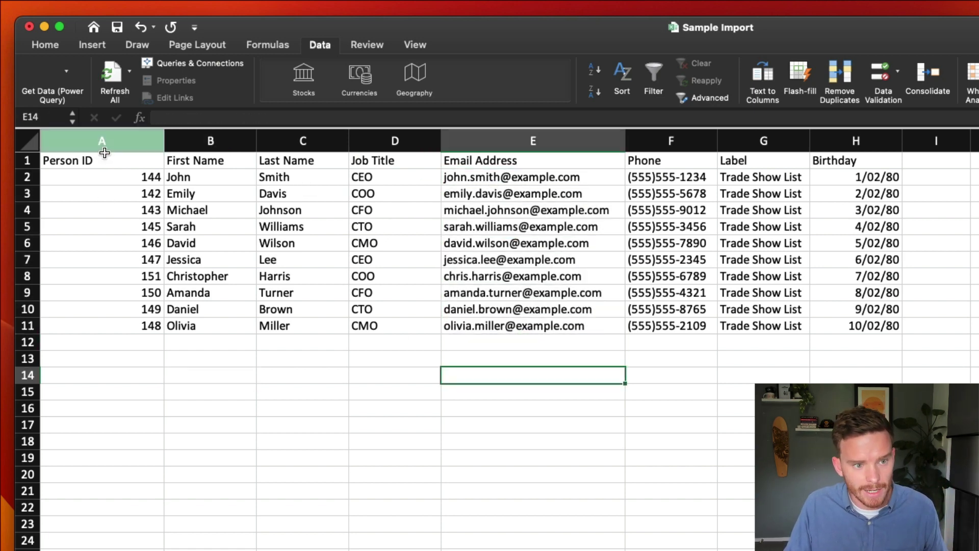
{"action": "key", "text": "ctrl+space"}
{"action": "key", "text": "super+c"}
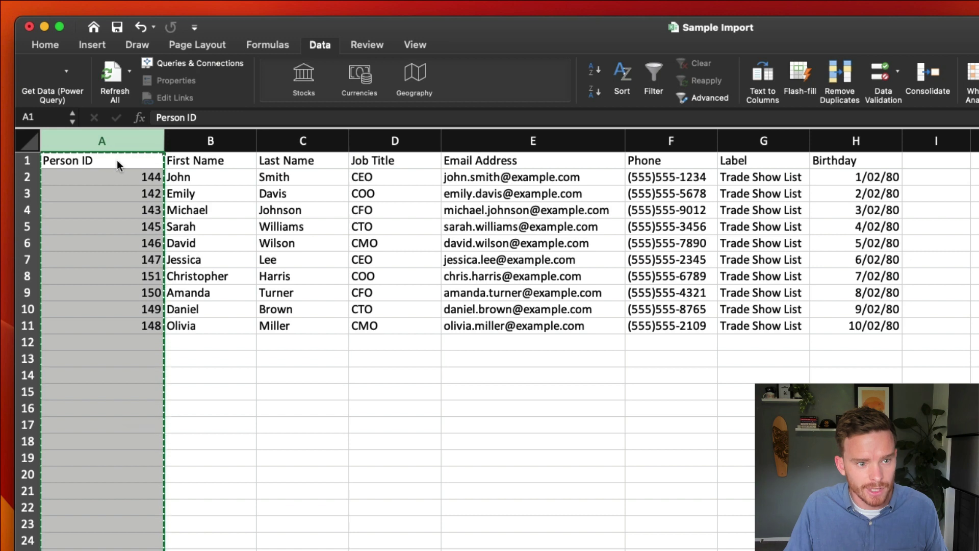
{"action": "right_click", "coordinate": [117, 160]}
{"action": "mouse_move", "coordinate": [192, 214]}
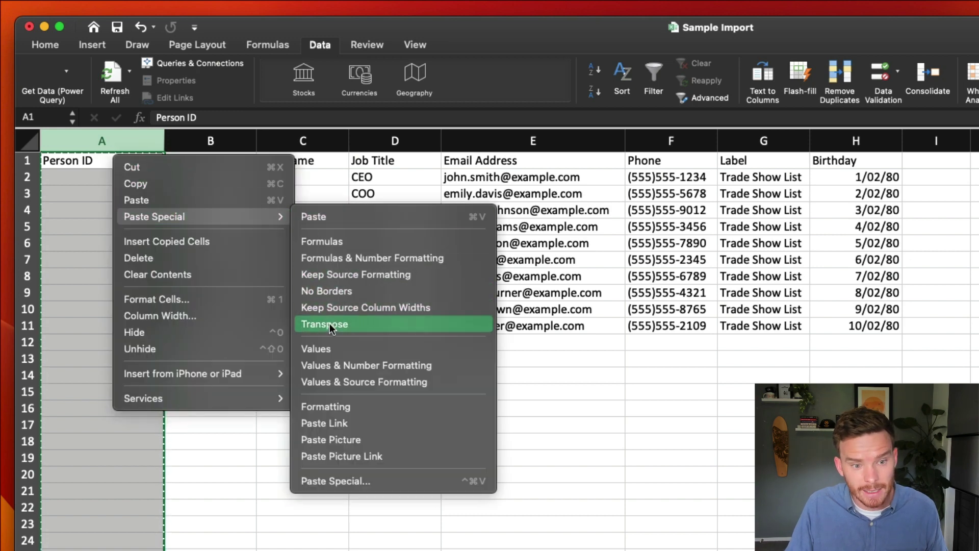
{"action": "left_click", "coordinate": [316, 349]}
{"action": "key", "text": "Down"}
{"action": "key", "text": "Down"}
{"action": "key", "text": "Down"}
{"action": "key", "text": "Down"}
{"action": "left_click", "coordinate": [139, 181]}
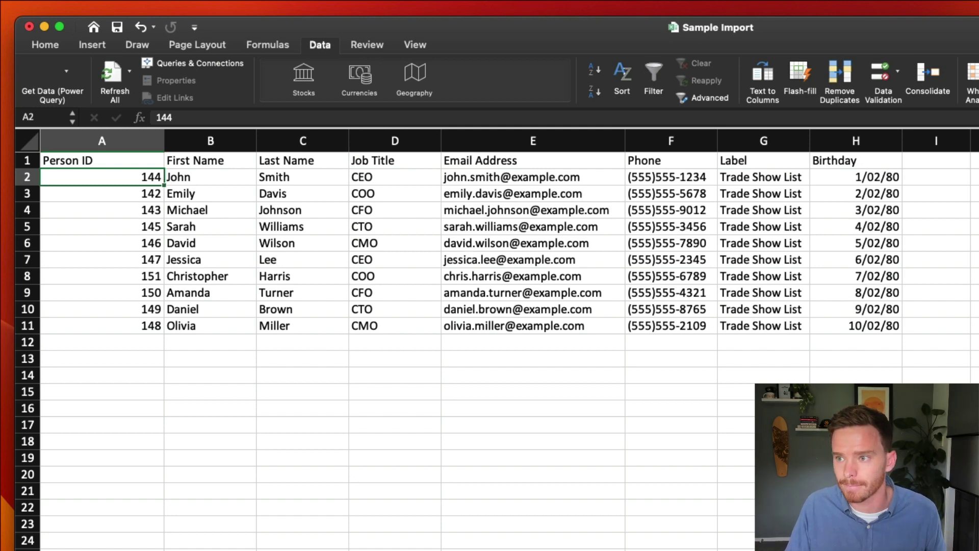
Step: Delete the First Name, Last Name, Email Address, Phone, Label and Birthday columns from Sheet1, keeping only Person ID and Job Title
{"action": "left_click", "coordinate": [203, 546]}
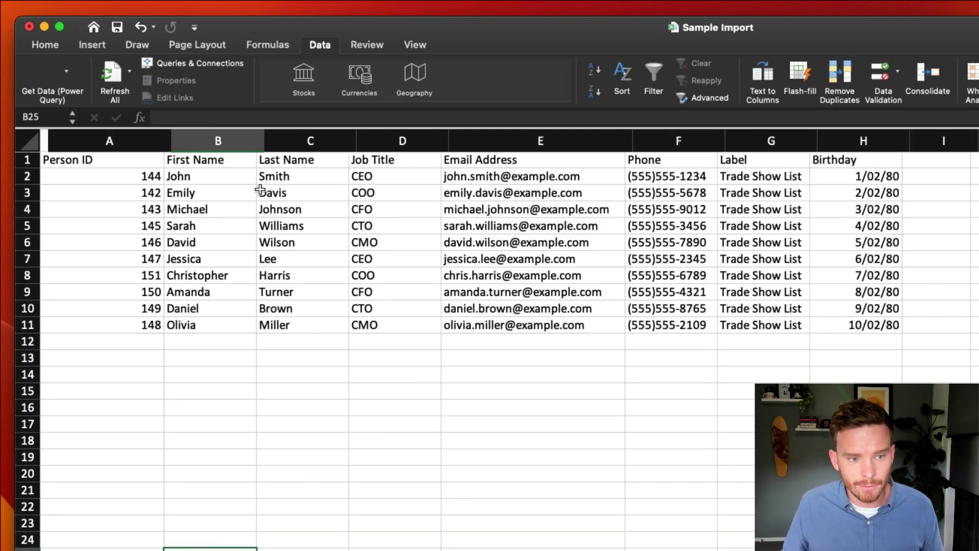
{"action": "left_click_drag", "start_coordinate": [219, 141], "coordinate": [300, 140]}
{"action": "left_click_drag", "start_coordinate": [566, 141], "coordinate": [840, 142]}
{"action": "right_click", "coordinate": [841, 141]}
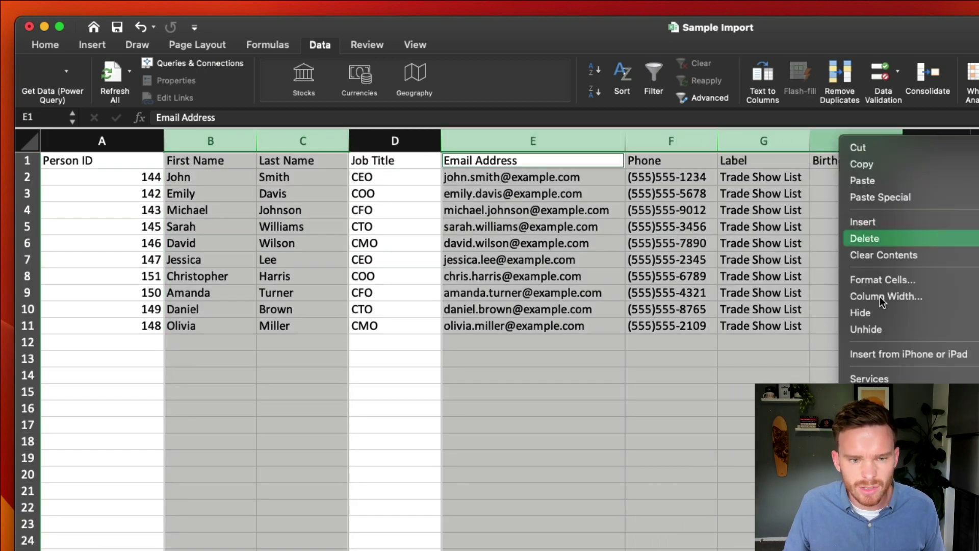
{"action": "left_click", "coordinate": [888, 243]}
{"action": "left_click", "coordinate": [567, 328]}
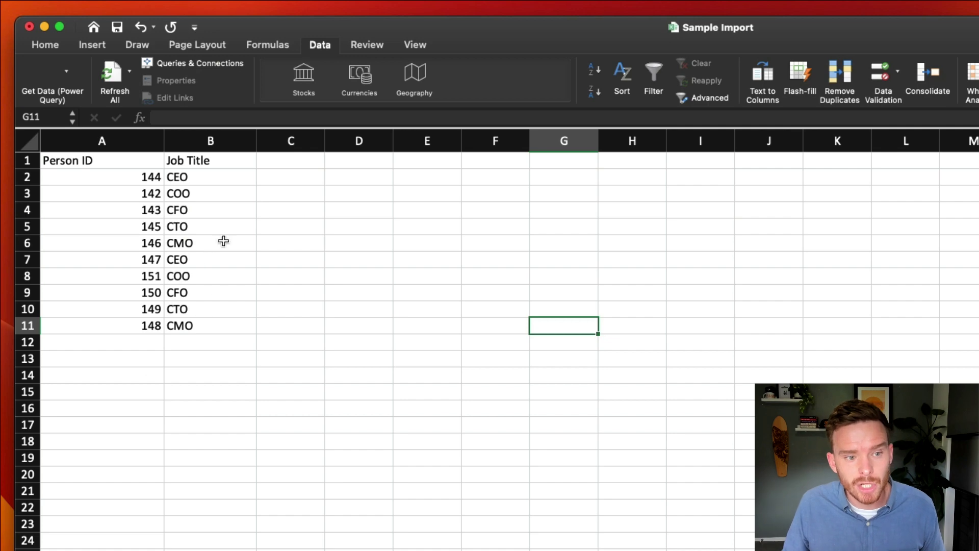
{"action": "left_click", "coordinate": [144, 145]}
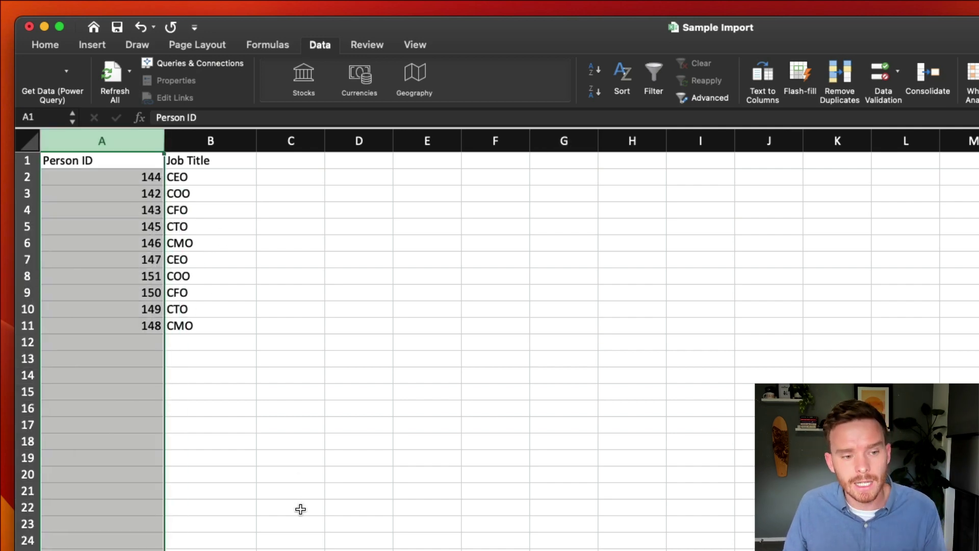
{"action": "left_click", "coordinate": [238, 144]}
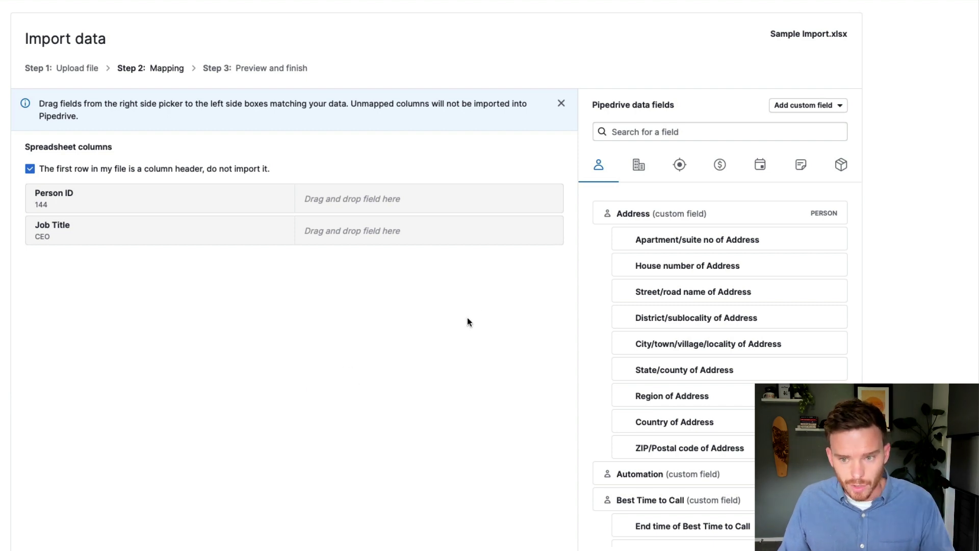
Step: In the Pipedrive import mapping, search the fields for pipedrive and map the person's Pipedrive System ID to the Person ID column
{"action": "left_click", "coordinate": [646, 135]}
{"action": "type", "text": "pipedrive"}
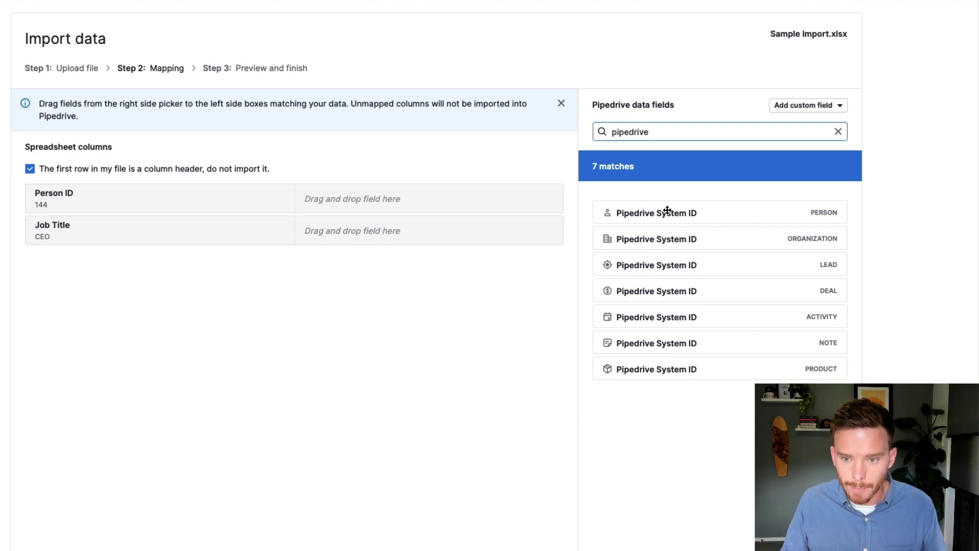
{"action": "left_click_drag", "start_coordinate": [682, 213], "coordinate": [431, 204]}
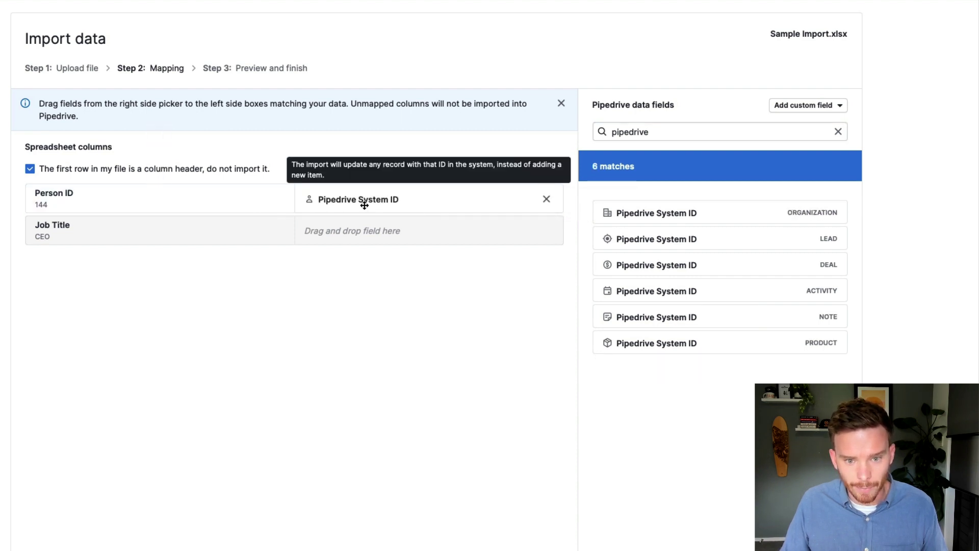
Step: Search the data fields for title and map the person's Title custom field to the Job Title column
{"action": "left_click", "coordinate": [837, 133]}
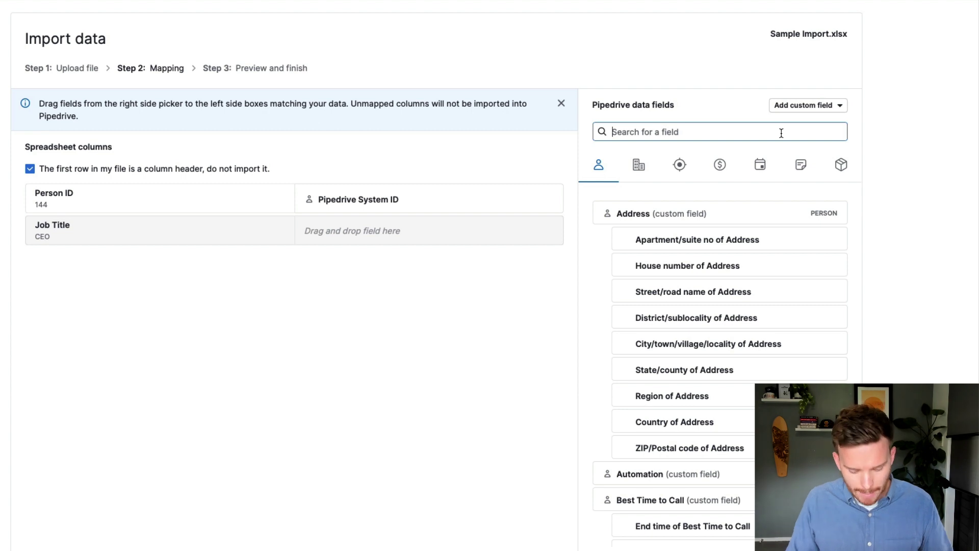
{"action": "type", "text": "title"}
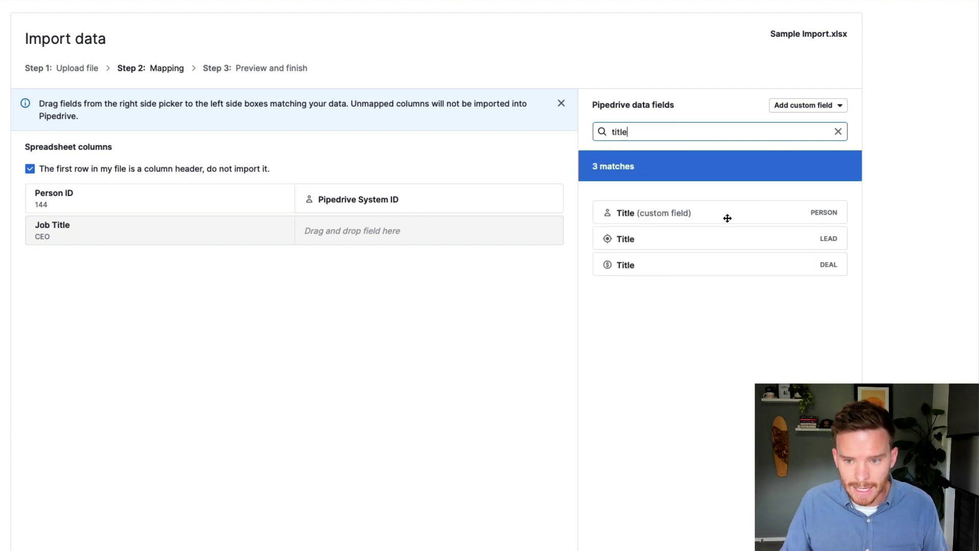
{"action": "left_click_drag", "start_coordinate": [642, 214], "coordinate": [338, 229]}
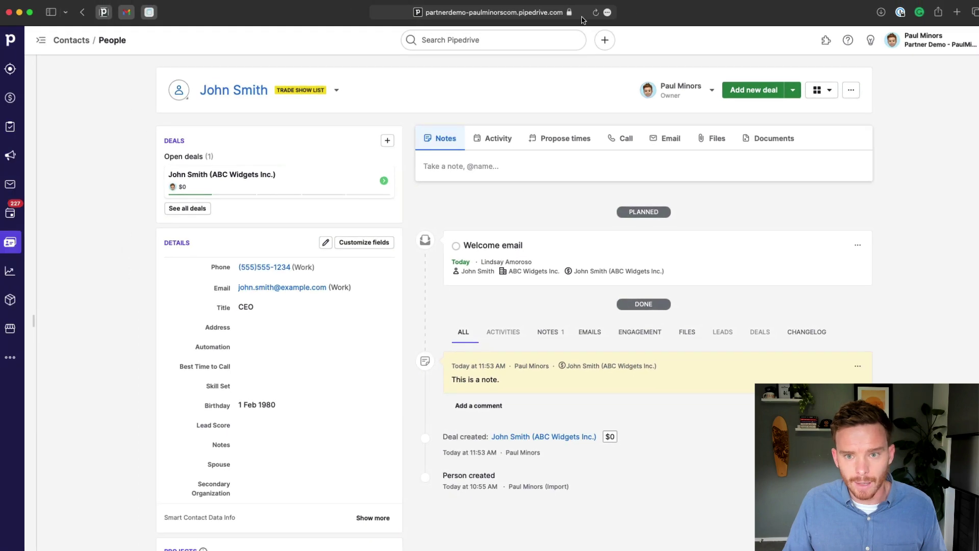
Step: Examine the full web address of the open person record to find its Pipedrive system ID
{"action": "left_click", "coordinate": [561, 12]}
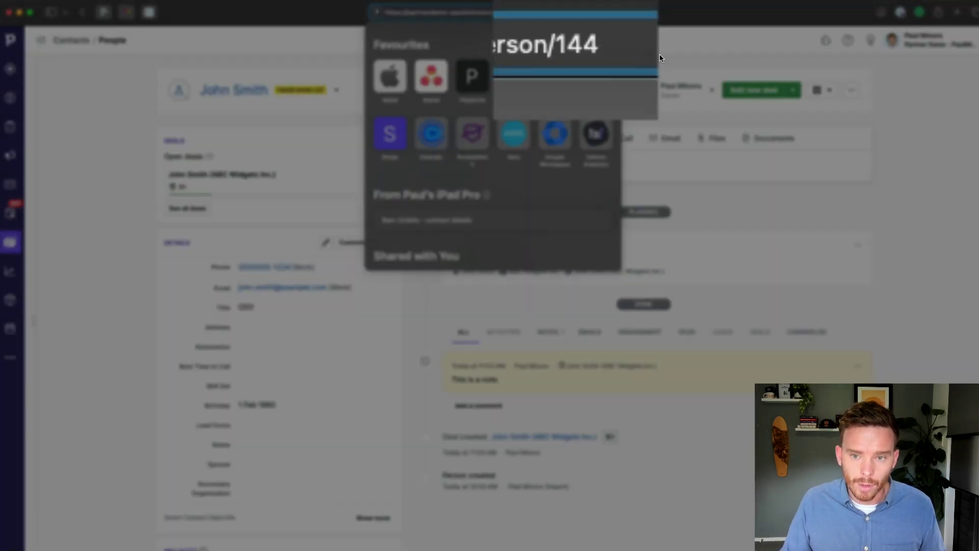
{"action": "left_click", "coordinate": [661, 54]}
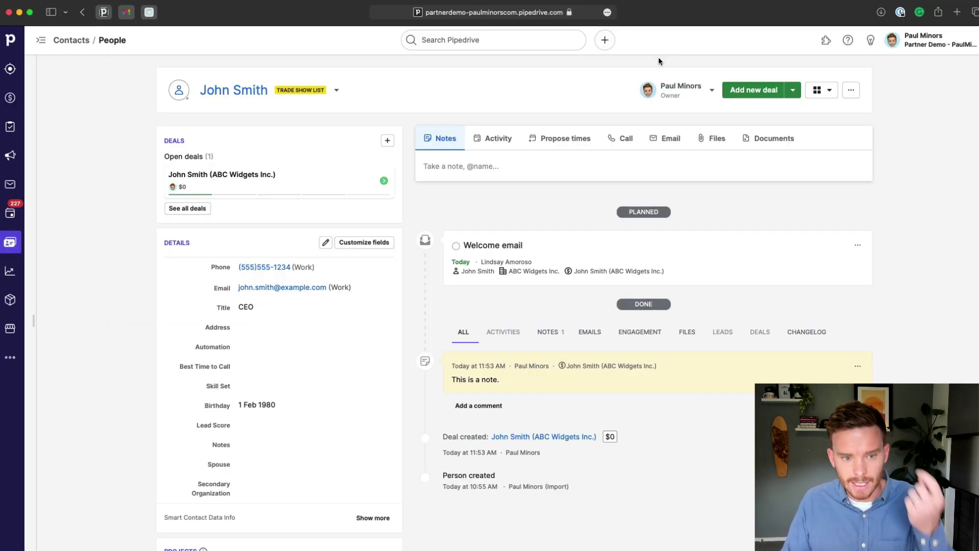